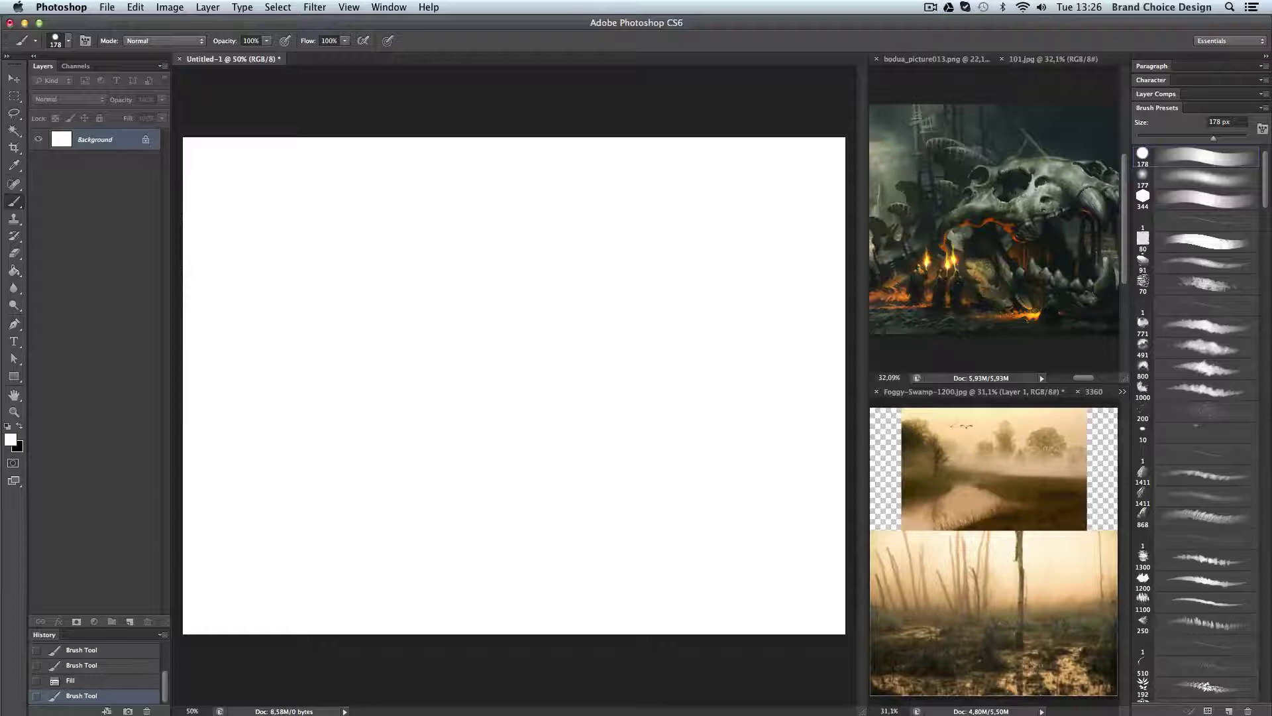
Paint a soft peach wash across the sky with a large soft brush.
right_click(550, 282)
left_click(1073, 505, "alt")
mouse_move(298, 431)
left_mouse_down()
mouse_move(643, 199)
mouse_move(420, 227)
left_mouse_up()
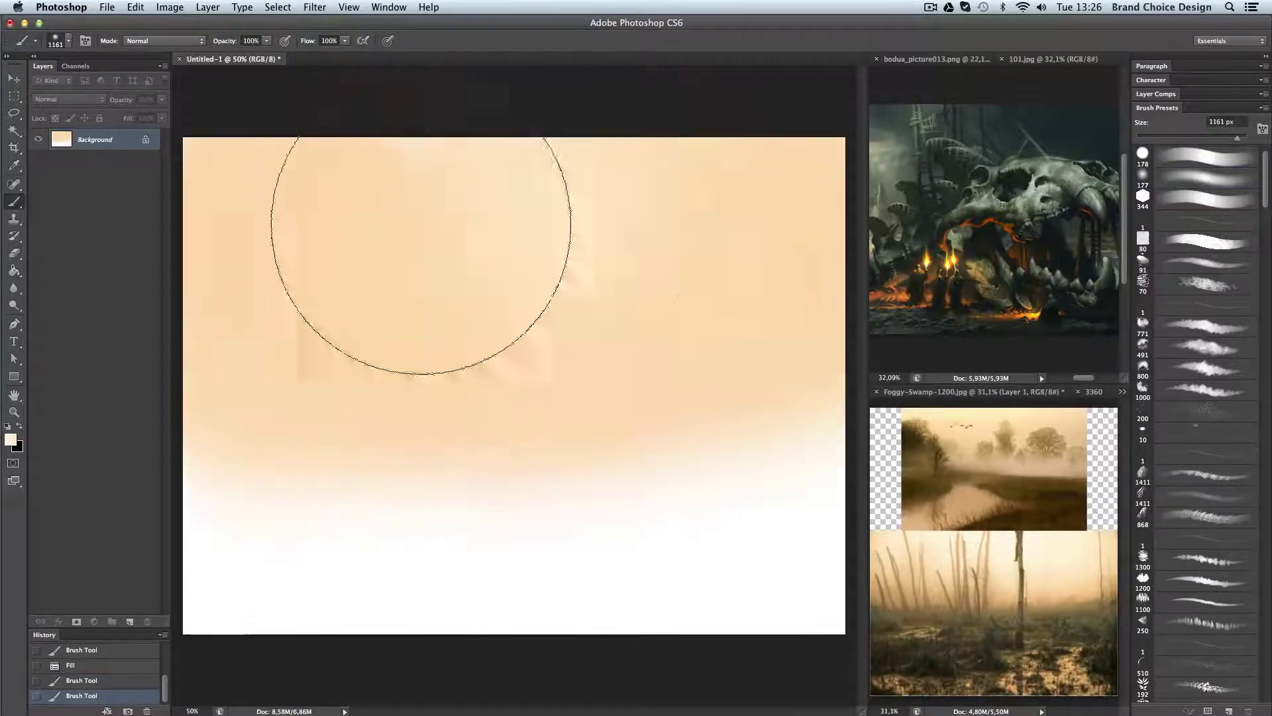
On a new layer, paint brown tree shapes along the horizon.
key("ctrl+shift+alt+n")
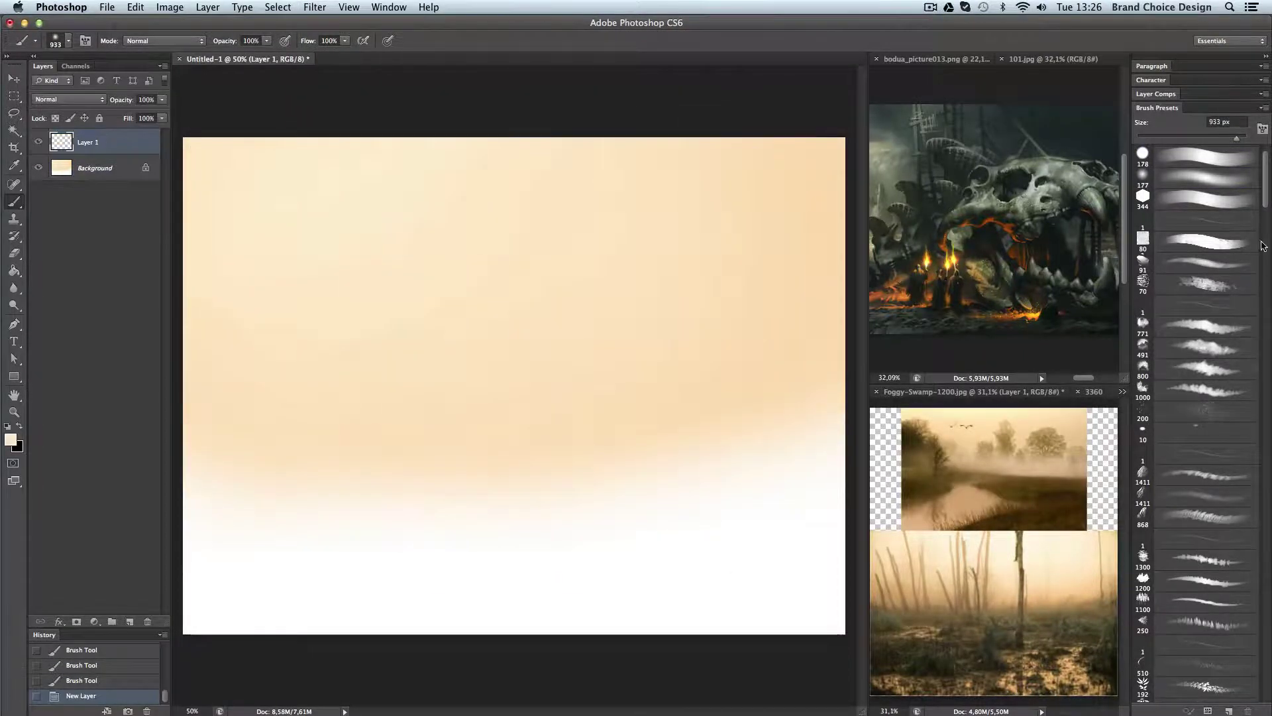
key("period")
key("period")
key("period")
left_click(1060, 439, "alt")
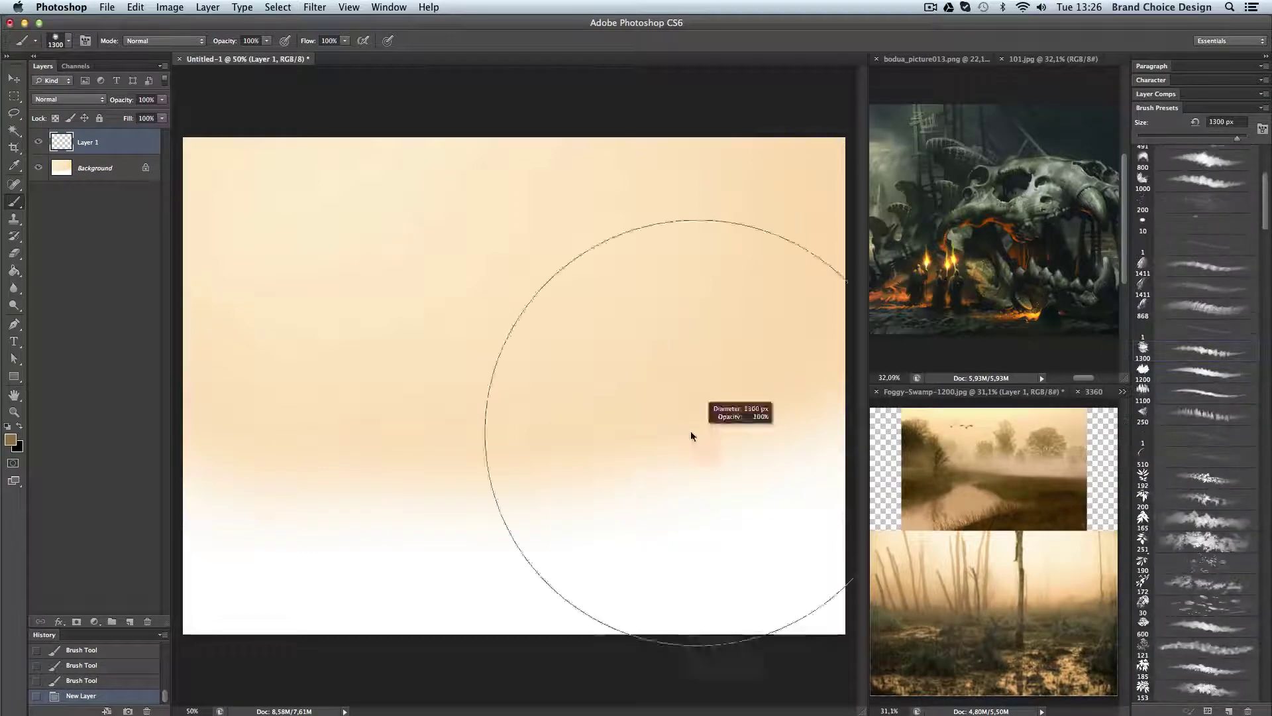
mouse_move(769, 364)
left_mouse_down()
mouse_move(653, 426)
mouse_move(355, 455)
mouse_move(636, 424)
left_mouse_up()
On another new layer, paint misty trees at left and centre plus a dark left tree mass.
key("ctrl+shift+alt+n")
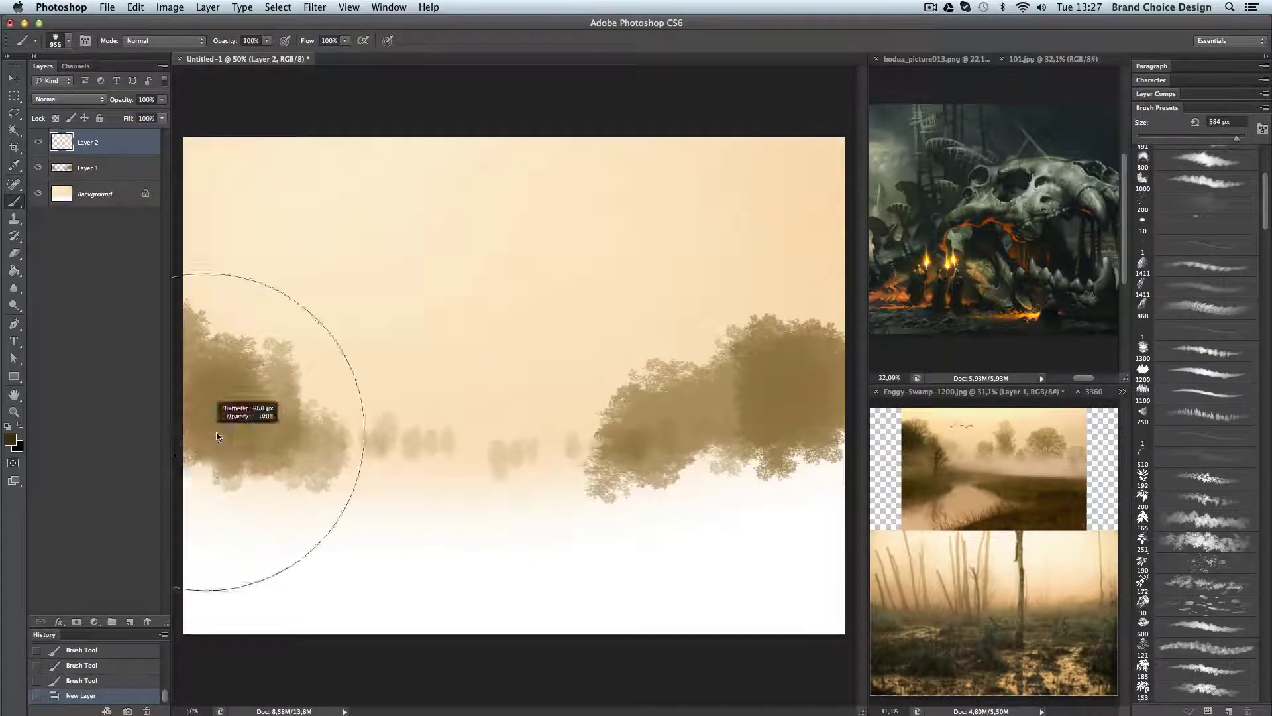
left_click_drag(270, 468, 762, 424)
scroll(1266, 204, "up", 2)
scroll(1238, 255, "down", 3)
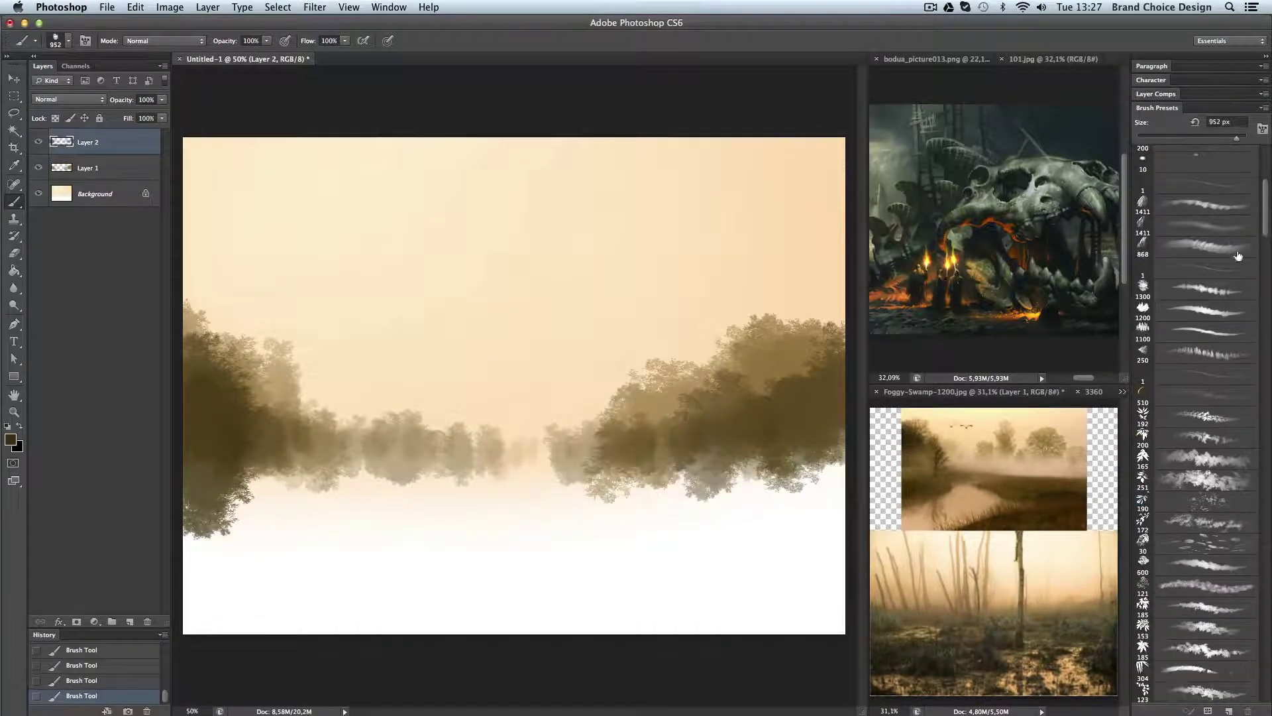
left_click(1182, 312)
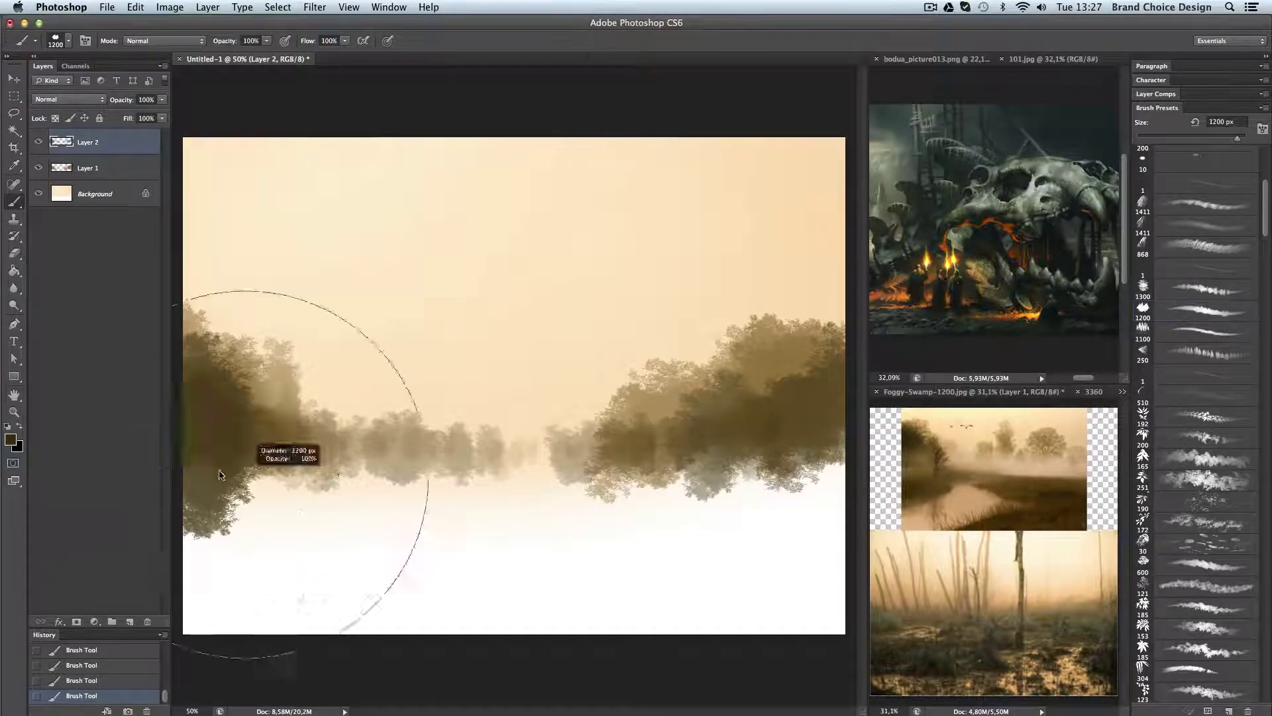
left_click_drag(218, 424, 278, 463)
On a third layer, paint a lighter brown ground band across the bottom.
key("ctrl+shift+alt+n")
left_click(1143, 279)
left_click(1001, 470, "alt")
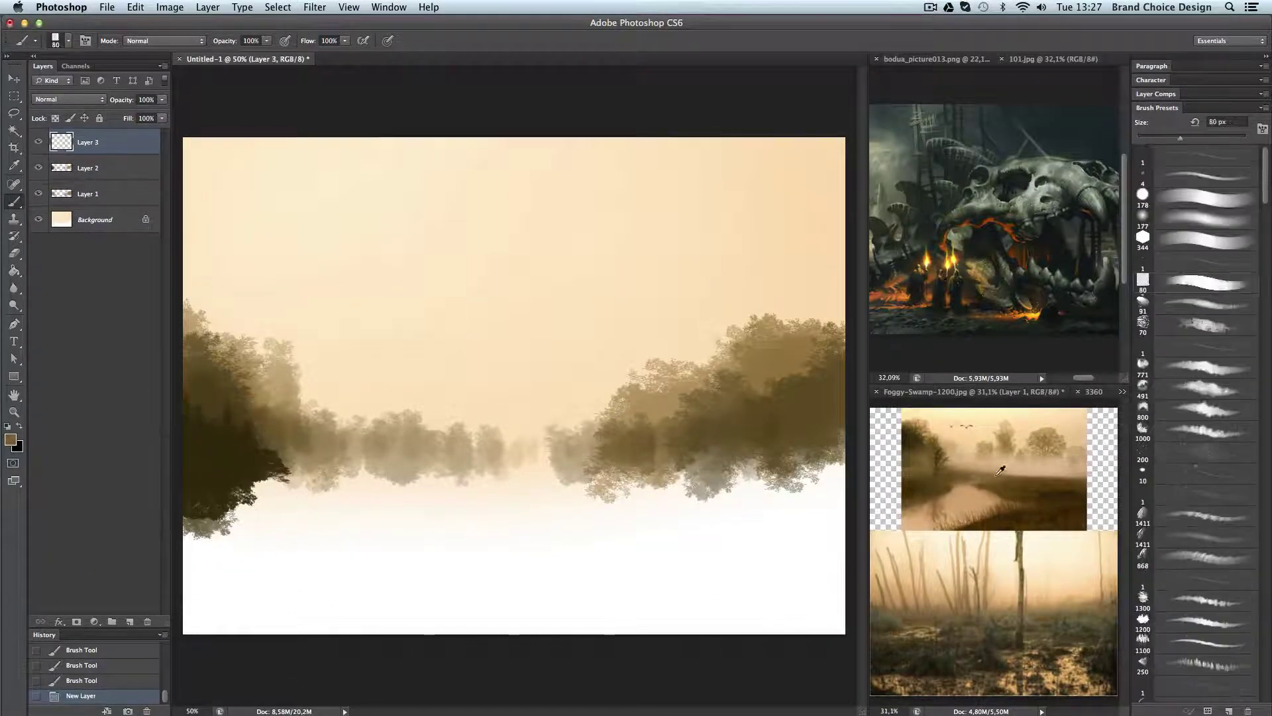
mouse_move(197, 504)
left_mouse_down()
mouse_move(665, 503)
mouse_move(534, 582)
mouse_move(497, 654)
left_mouse_up()
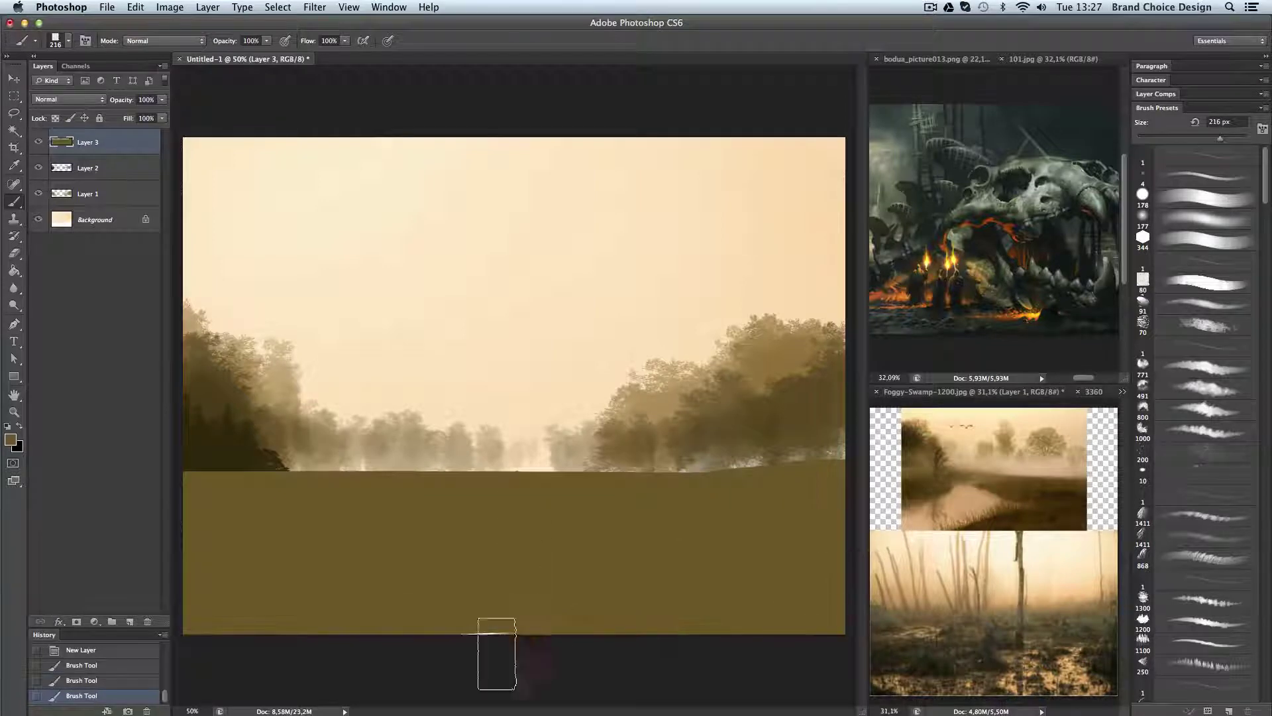
Nudge the ground band down and paint soft 20% fog over the horizon on a new layer.
key("ctrl+shift+Down")
key("ctrl+shift+alt+n")
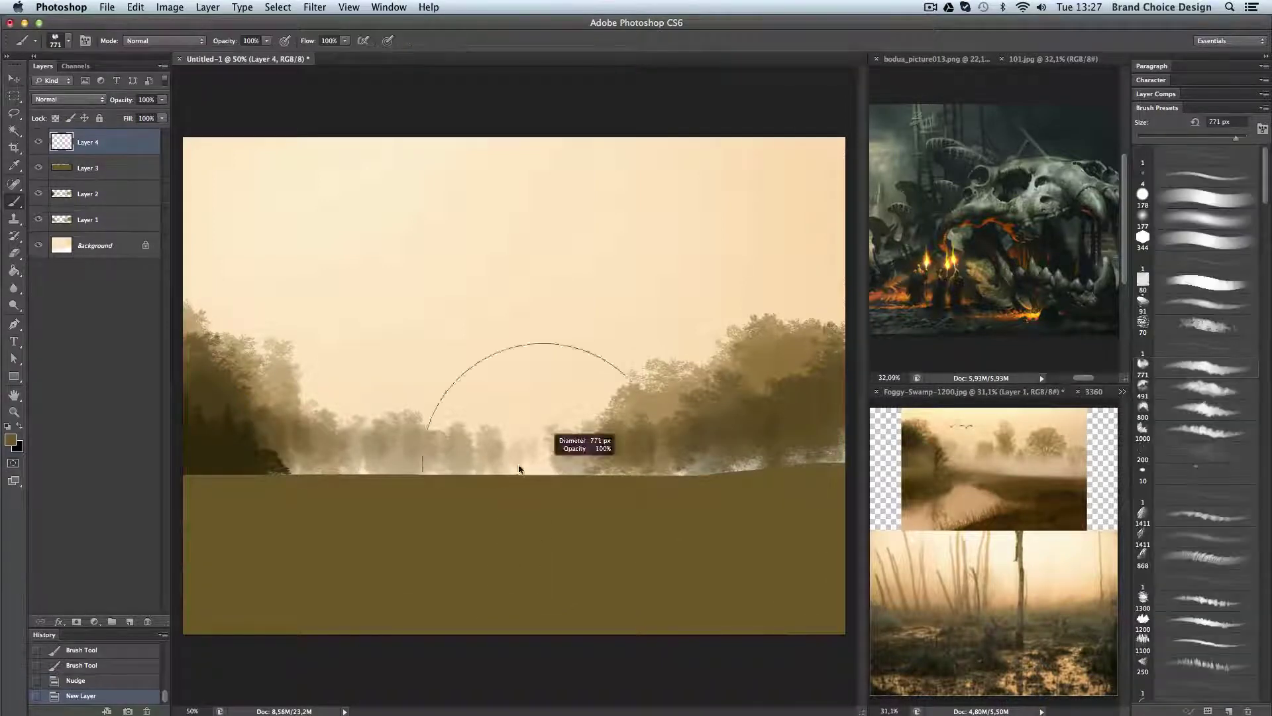
key("2")
mouse_move(709, 460)
left_mouse_down()
mouse_move(184, 468)
mouse_move(583, 504)
left_mouse_up()
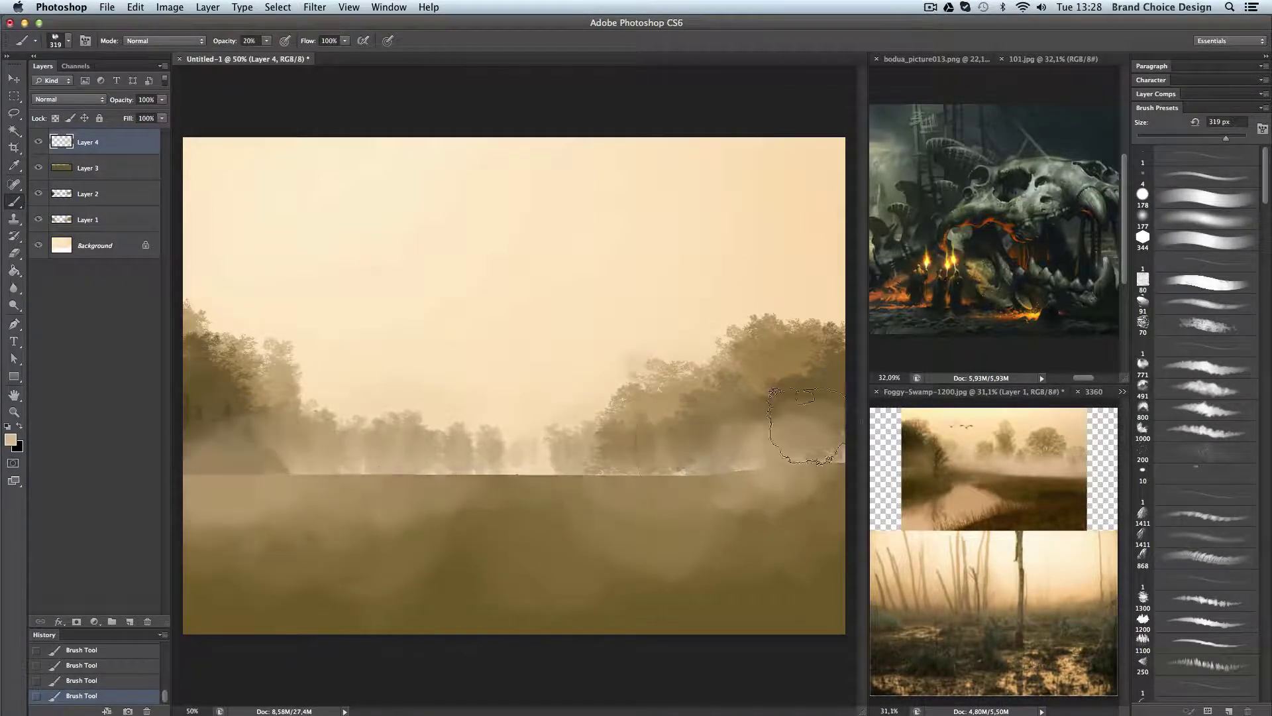
Convert the background to a regular layer and nudge the whole painting upward.
key("v")
left_click(97, 245)
double_click(96, 245, "alt")
key("ctrl+alt+a")
key("shift+Up")
key("shift+Up")
key("shift+Up")
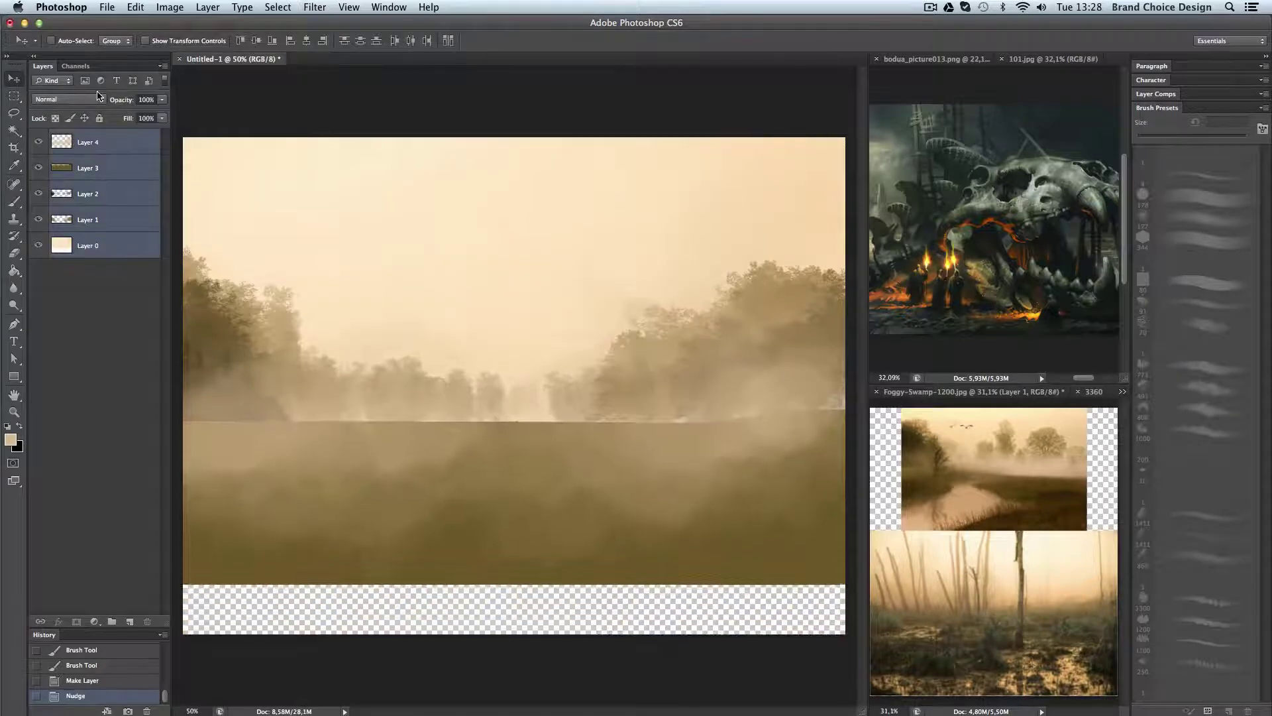
key("shift+Up")
key("shift+Up")
key("shift+Up")
key("shift+Up")
key("shift+Up")
With the fog hidden, paint dark grass along the whole shoreline on the ground layer.
left_click(124, 177)
left_click(39, 142)
key("b")
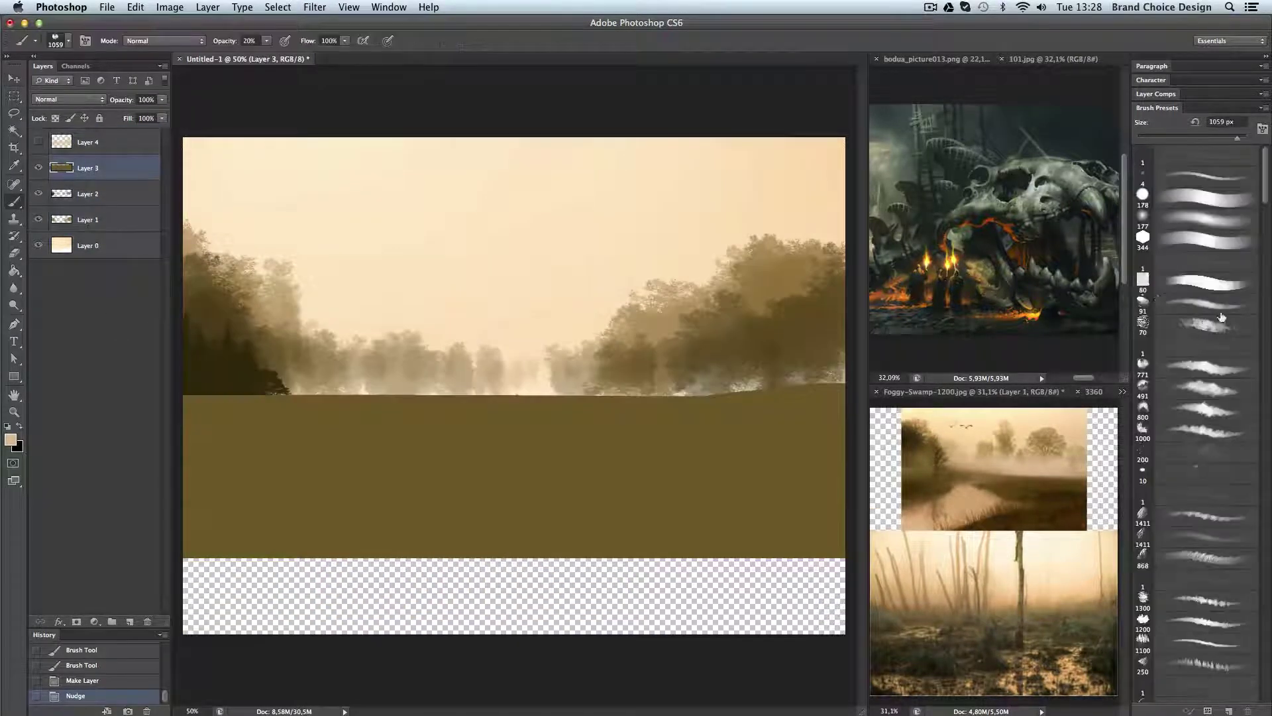
left_click_drag(192, 406, 407, 392)
key("bracketleft")
key("bracketleft")
key("bracketleft")
mouse_move(289, 410)
left_mouse_down()
mouse_move(756, 397)
mouse_move(828, 383)
mouse_move(595, 397)
left_mouse_up()
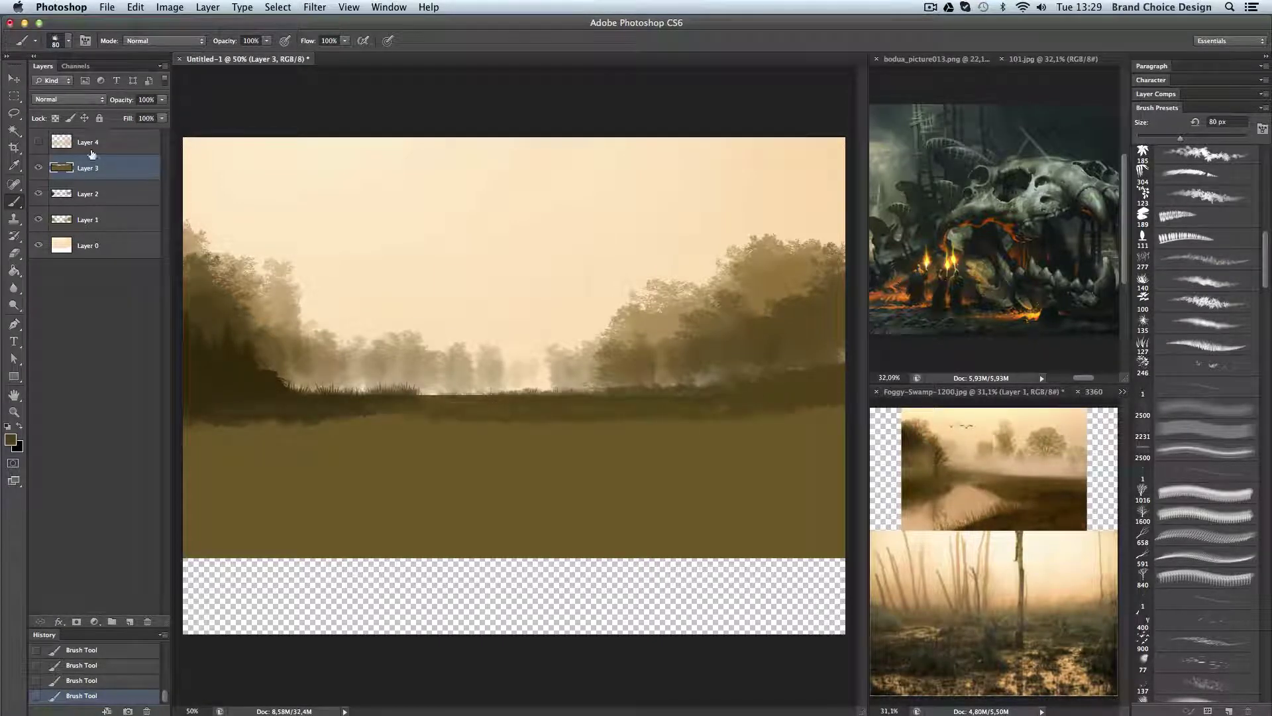
Show the fog again and add faint light fog on the right on a new layer.
left_click(38, 142)
left_click(130, 622)
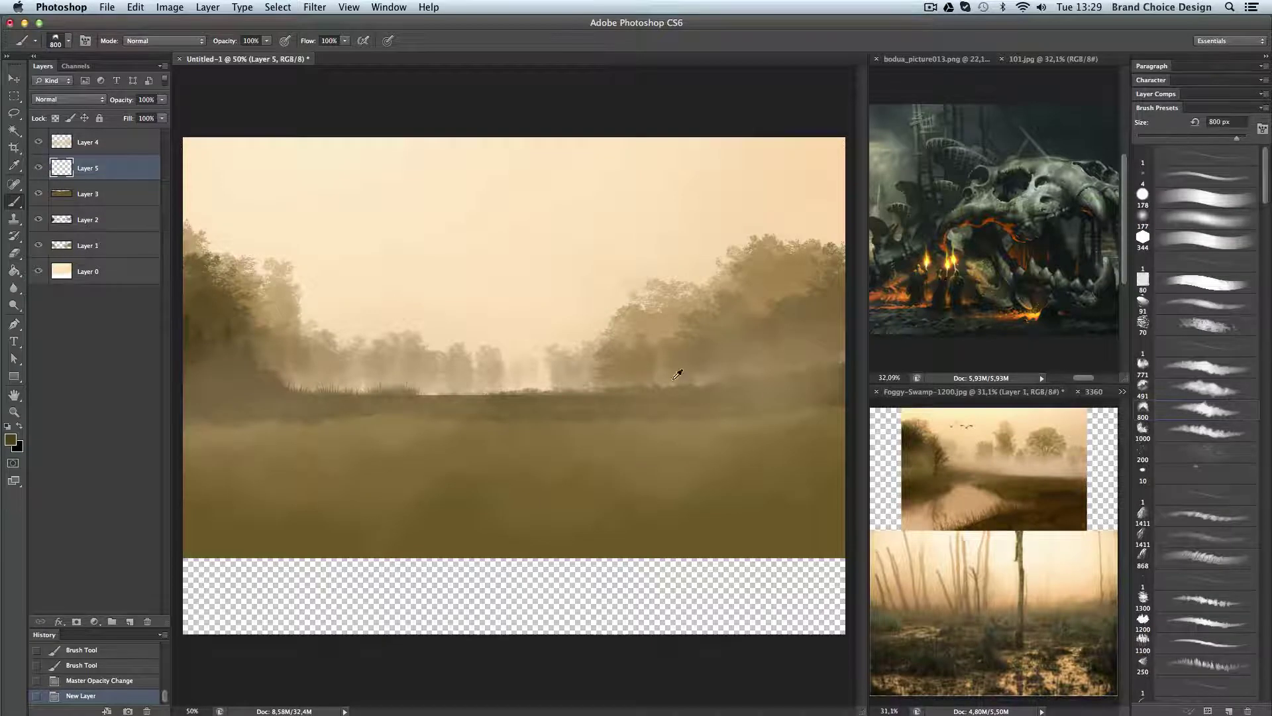
left_click(678, 375, "alt")
key("1")
mouse_move(636, 371)
left_mouse_down()
mouse_move(724, 383)
mouse_move(808, 351)
left_mouse_up()
left_click_drag(716, 371, 821, 345)
Add a layer above the trees on Layer 2 and paint 60% fog over the right-side trees.
left_click(53, 219)
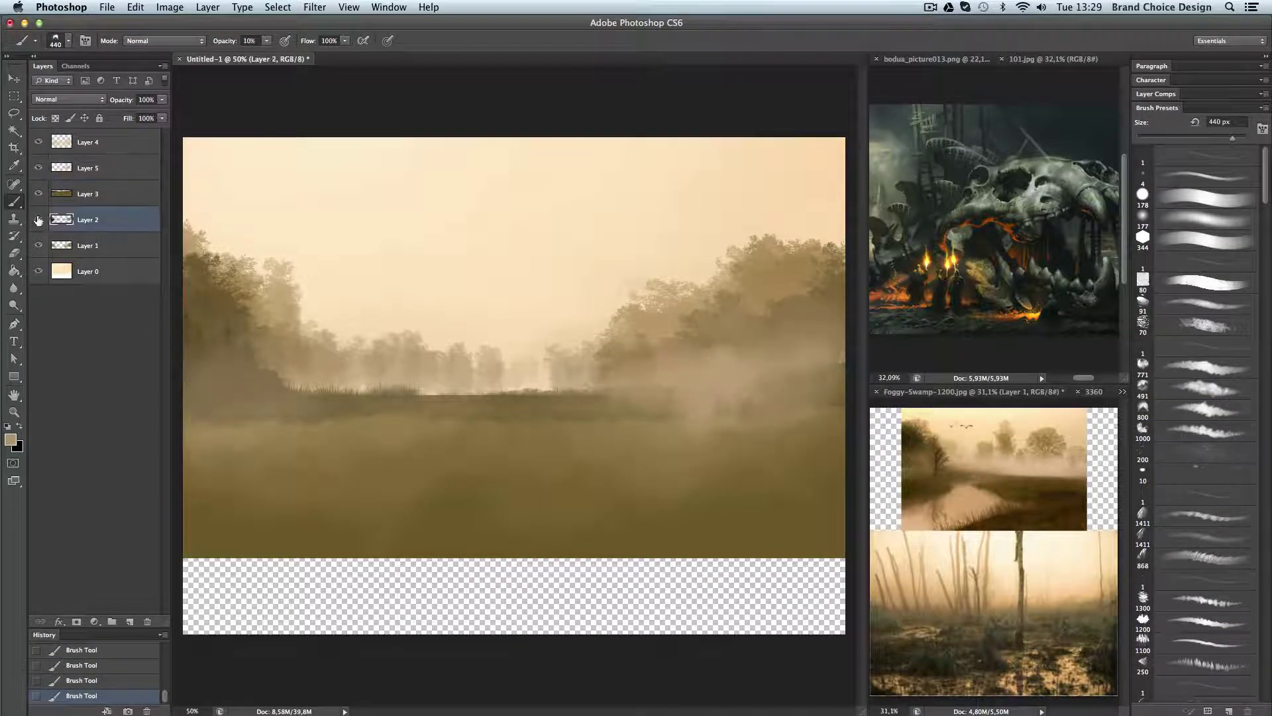
key("ctrl+shift+alt+n")
key("6")
left_click_drag(821, 278, 695, 383)
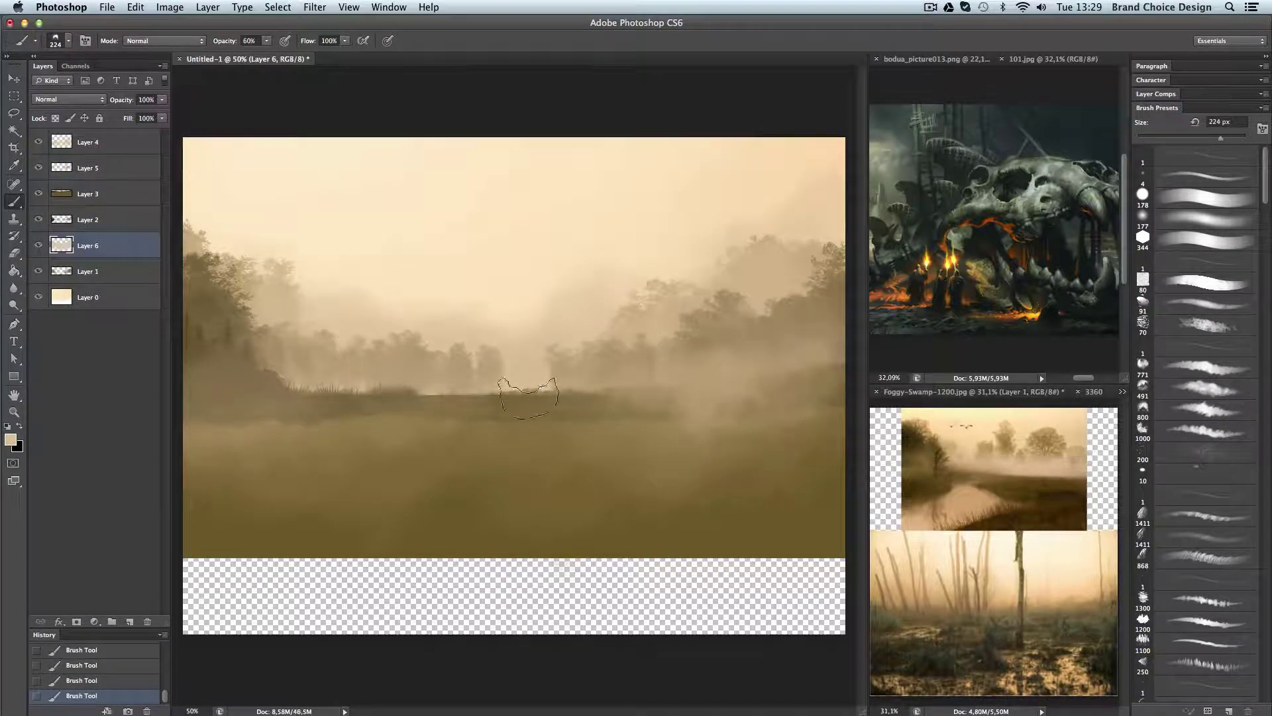
Add a new layer above Layer 1 with a new fog colour and brush size.
left_click(101, 273)
key("ctrl+shift+alt+n")
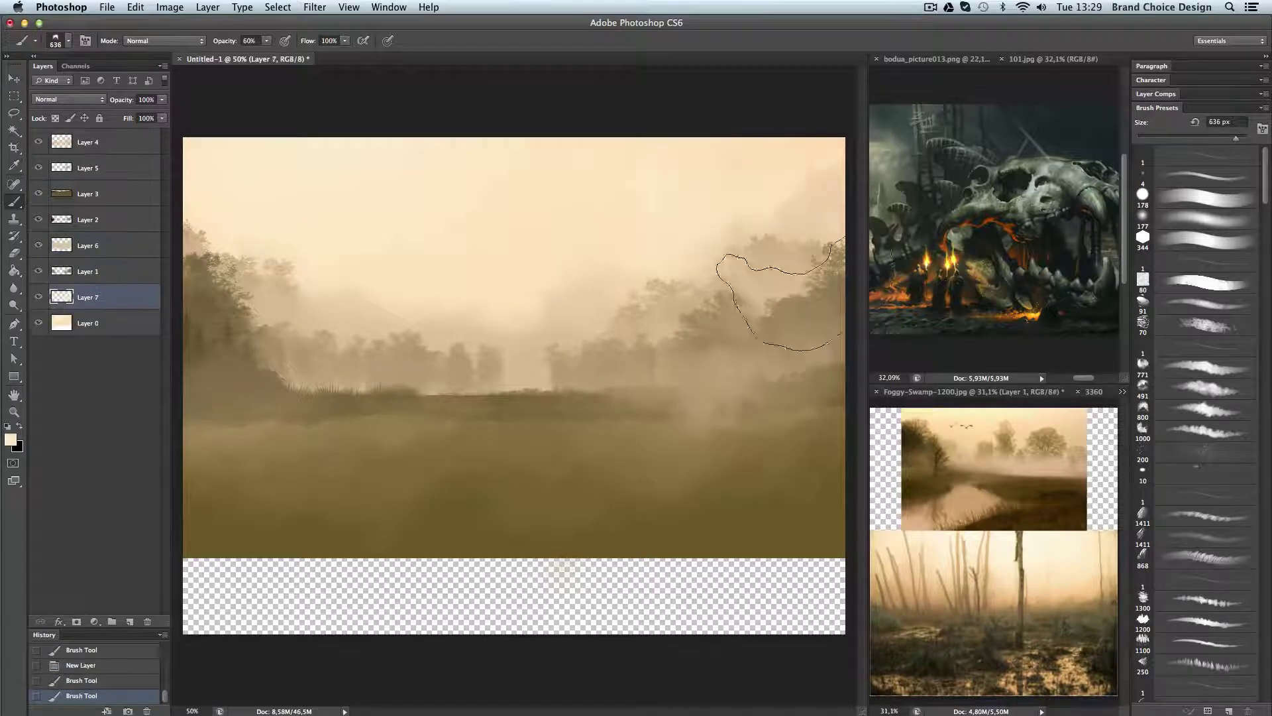
key("i")
left_click(10, 439)
left_click(760, 151)
key("b")
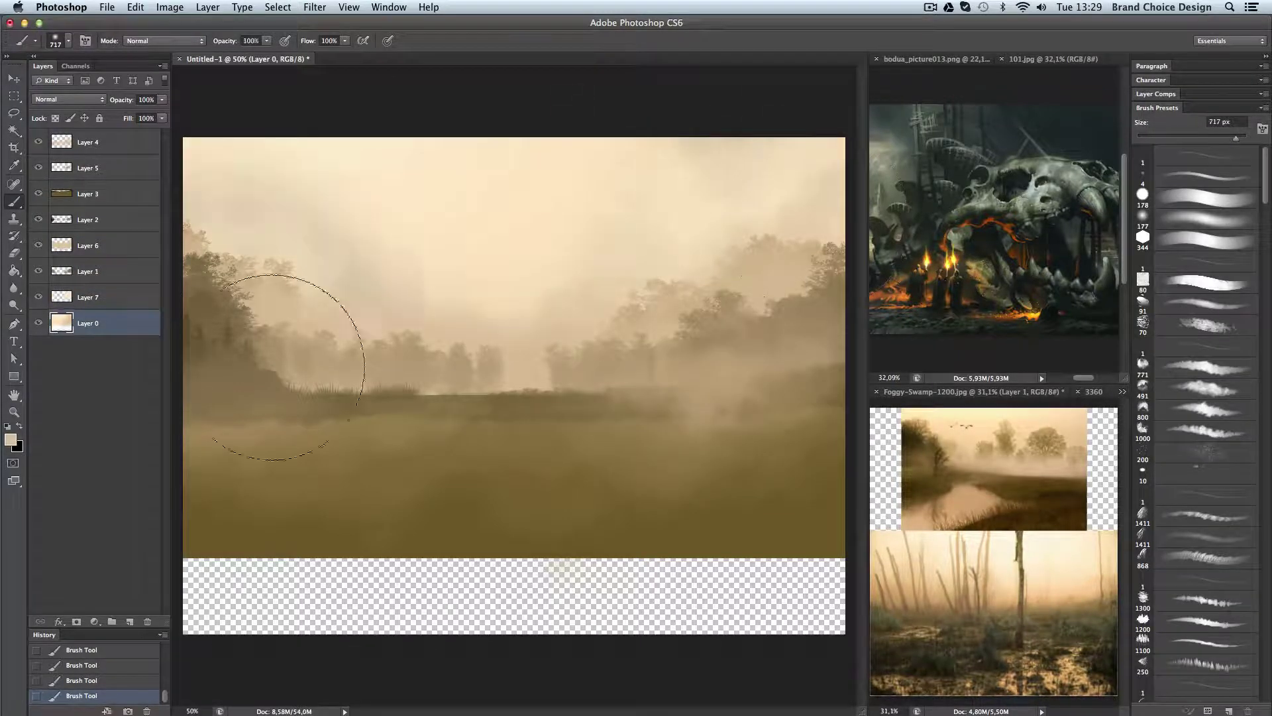
left_click_drag(464, 265, 440, 266)
Merge the layers into one and add a fresh empty layer for details.
key("ctrl+shift+e")
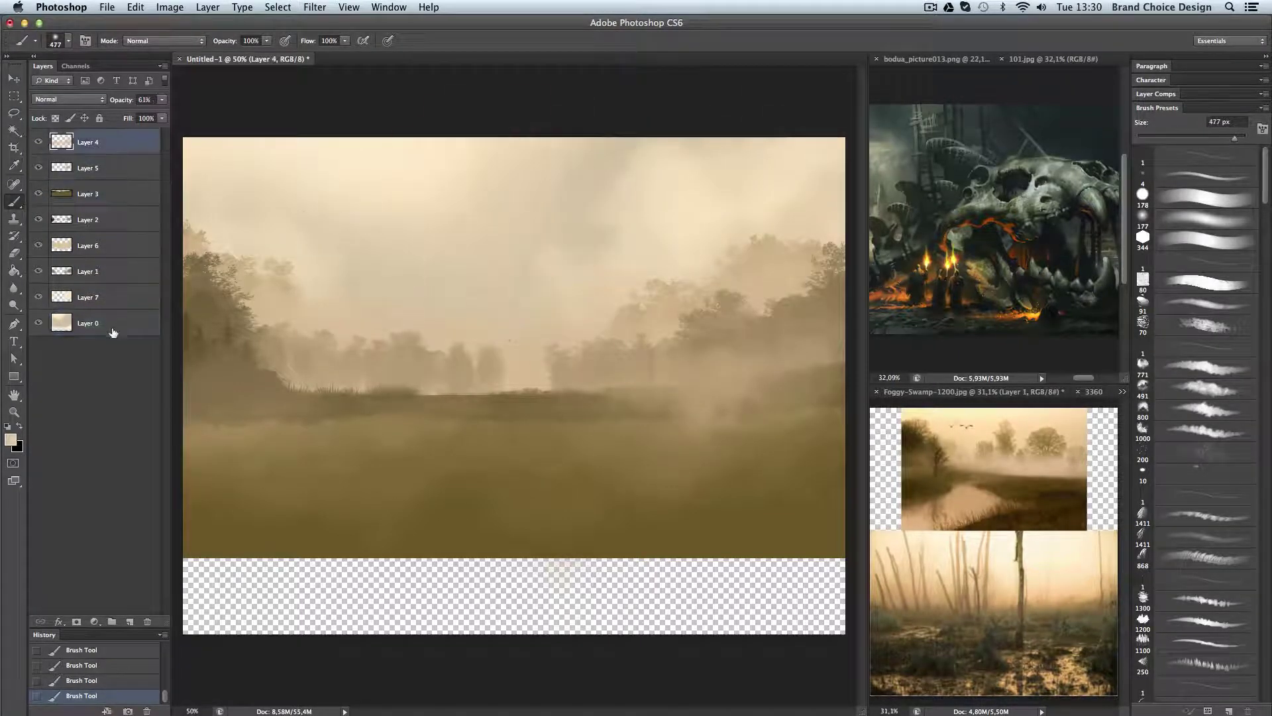
key("ctrl+shift+alt+n")
scroll(1266, 263, "down", 10)
scroll(1266, 263, "down", 3)
Paint dark grass strokes at 30% opacity along the shore and left bank.
left_click(1205, 328)
key("3")
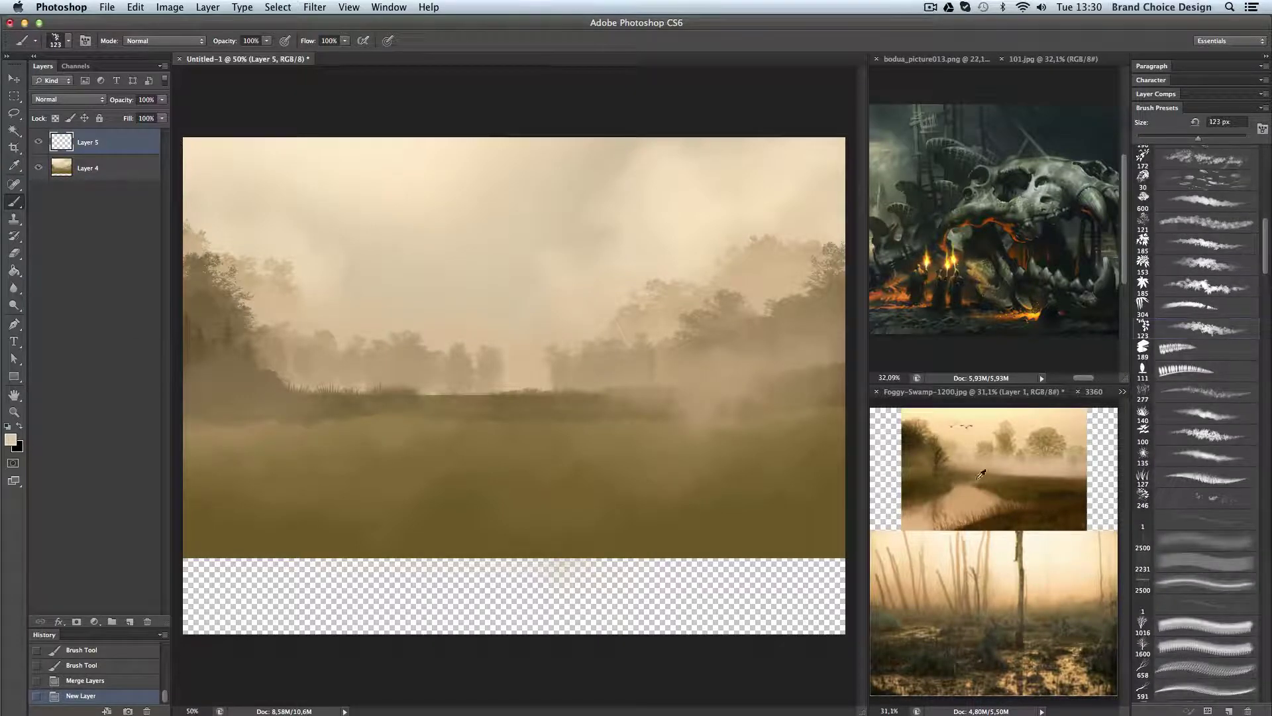
left_click(633, 437, "alt")
mouse_move(622, 424)
left_mouse_down()
mouse_move(676, 457)
mouse_move(702, 421)
mouse_move(606, 398)
mouse_move(848, 411)
mouse_move(646, 440)
mouse_move(676, 457)
mouse_move(835, 437)
left_mouse_up()
mouse_move(418, 414)
left_mouse_down()
mouse_move(260, 414)
mouse_move(199, 450)
left_mouse_up()
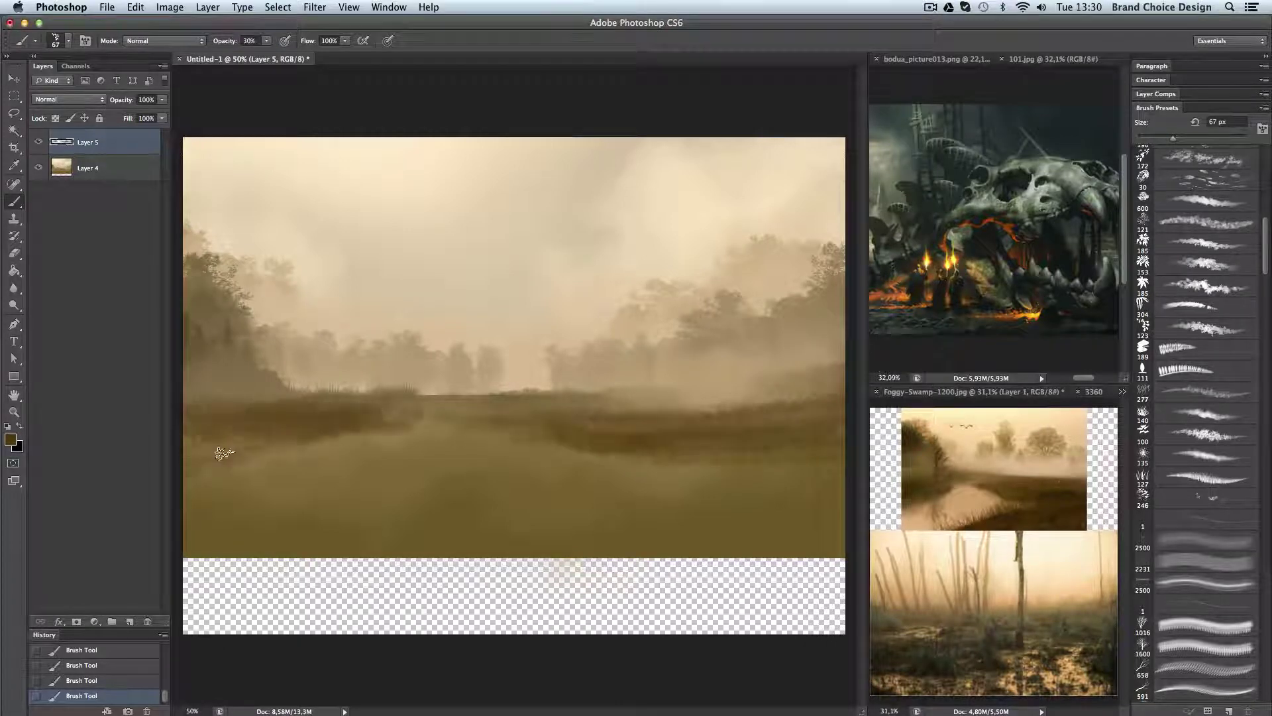
left_click_drag(318, 438, 192, 474)
Darken the lower-left bank with a resized brush at full opacity.
left_click_drag(209, 427, 223, 404)
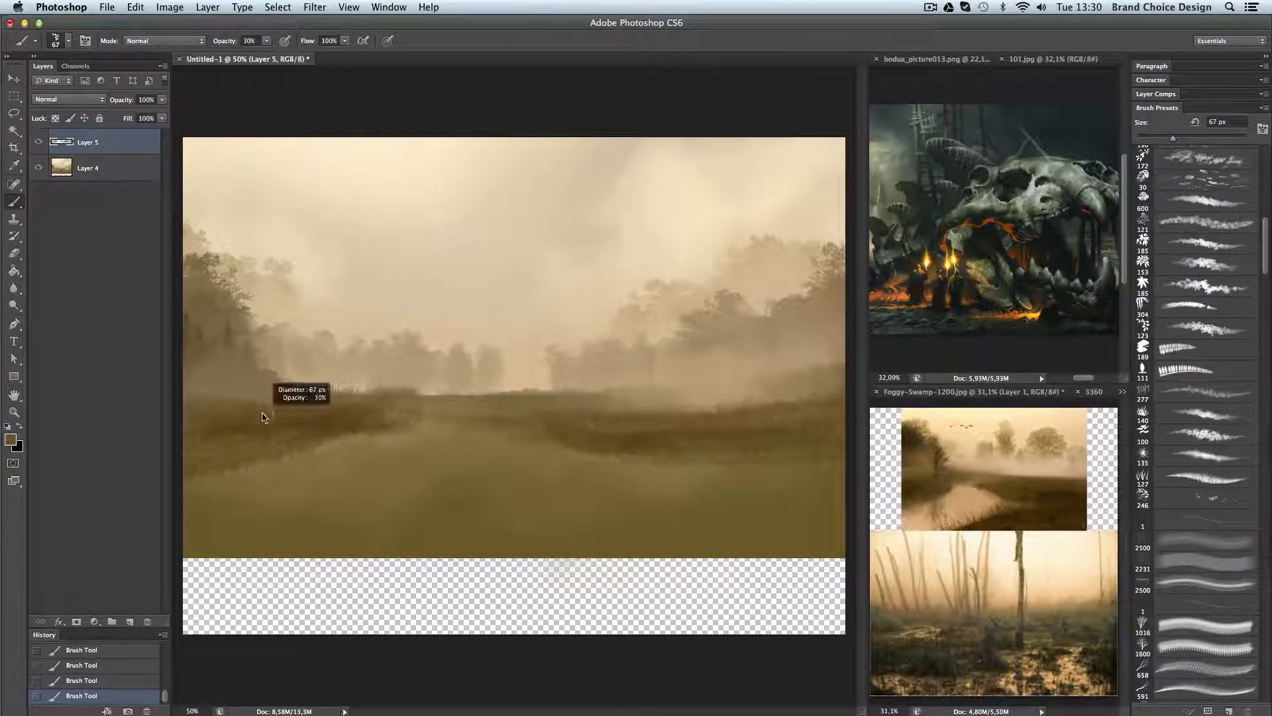
left_click_drag(206, 451, 272, 473)
left_click_drag(606, 414, 623, 414)
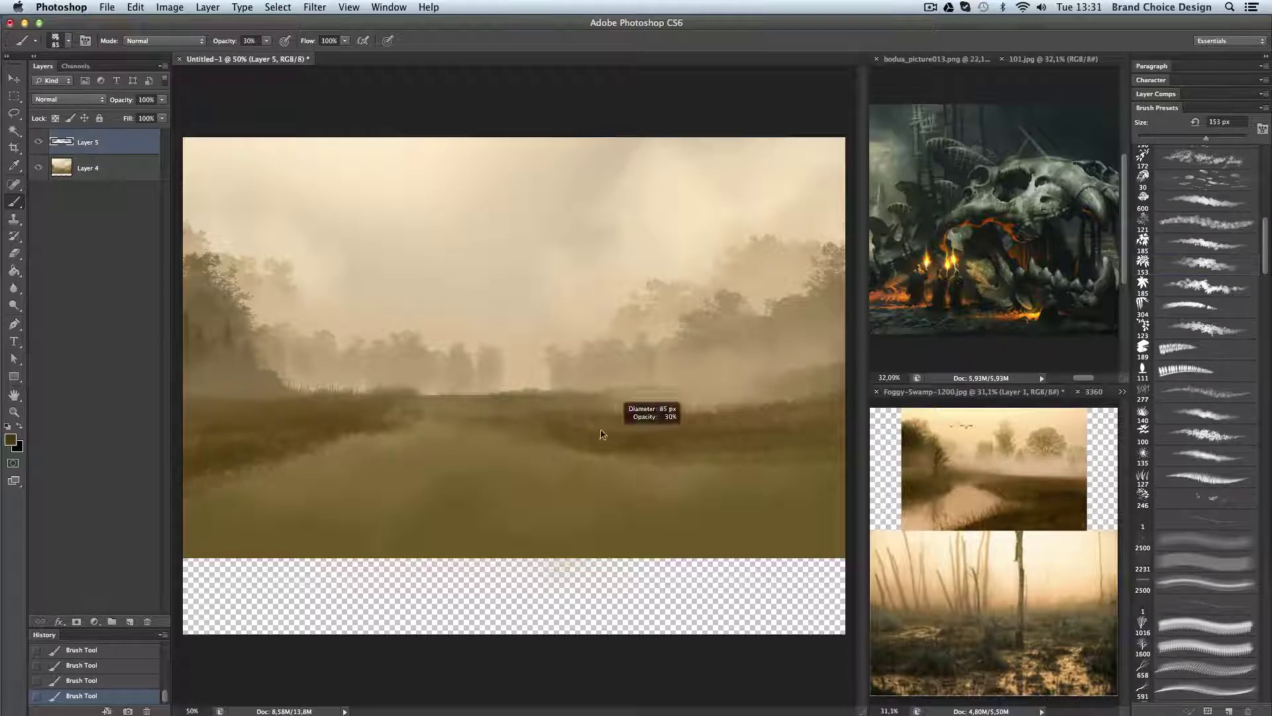
key("0")
left_click_drag(205, 457, 333, 448)
Paint dark grass strokes across the right bank at 40% opacity.
key("4")
left_click_drag(569, 444, 735, 457)
left_click_drag(662, 431, 778, 440)
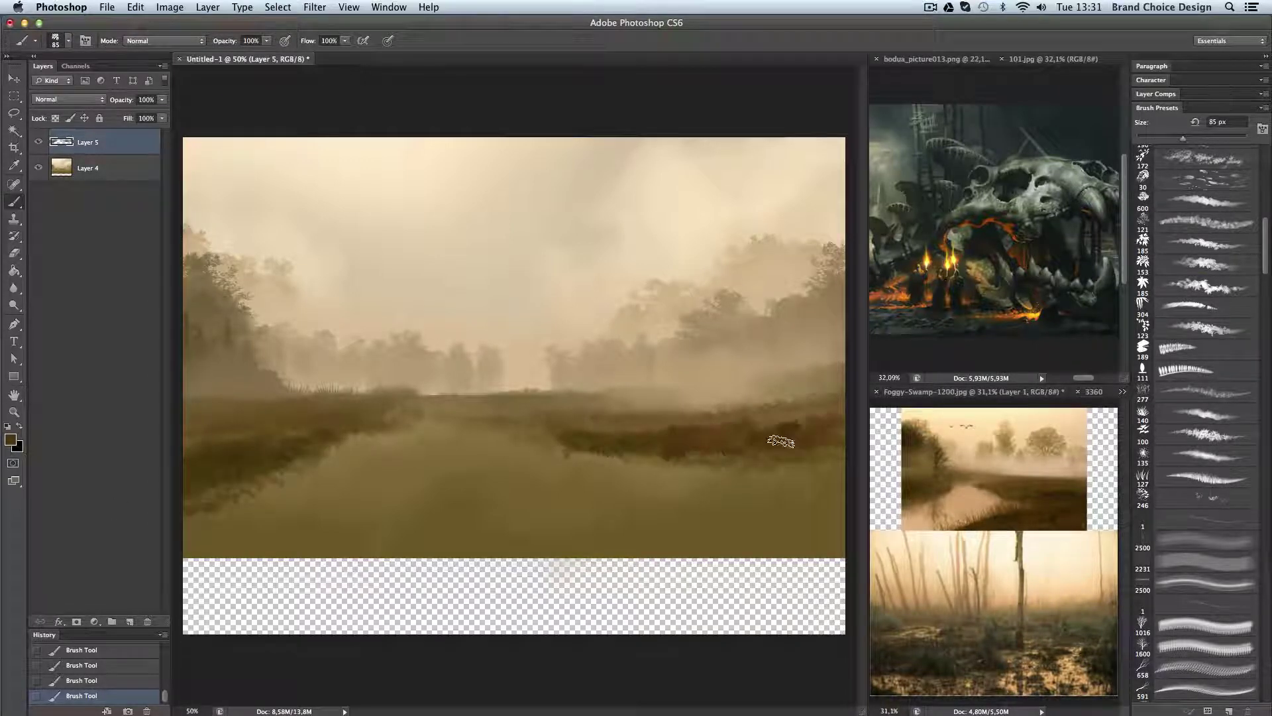
mouse_move(610, 424)
left_mouse_down()
mouse_move(792, 446)
mouse_move(675, 457)
left_mouse_up()
left_click_drag(828, 474, 704, 451)
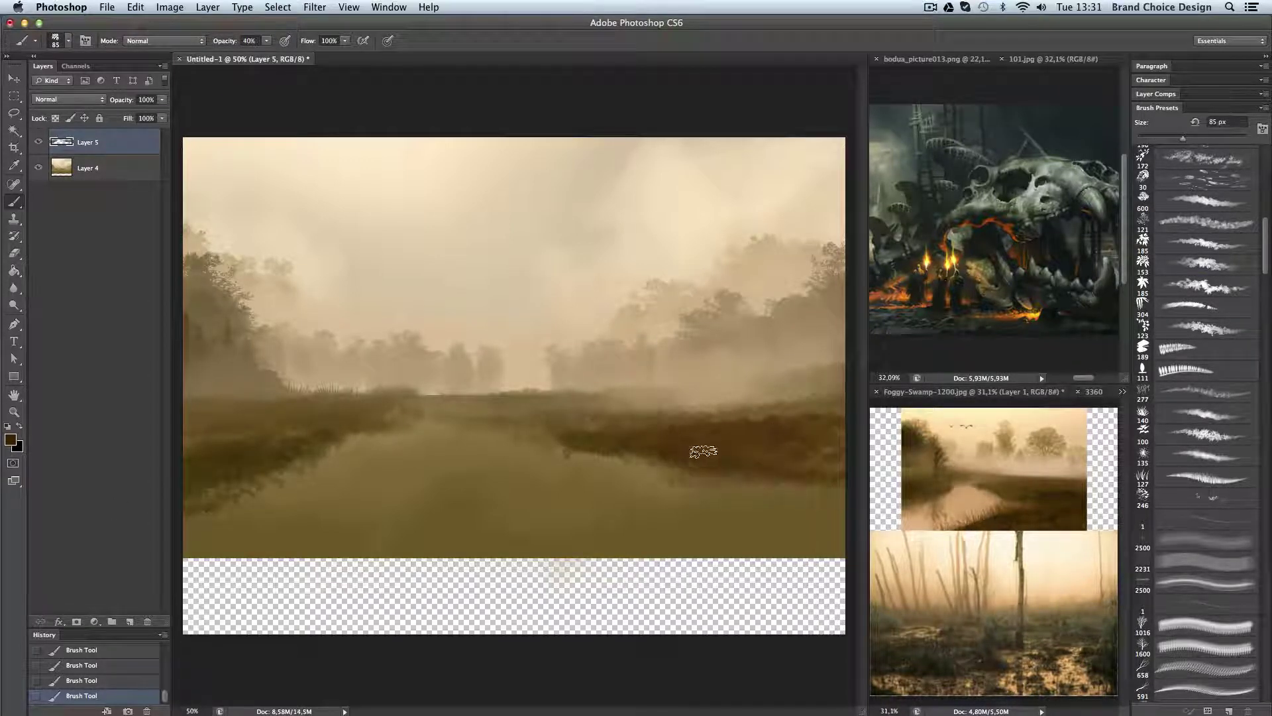
On a new layer, paint soft dark marsh patches in the water channel.
key("ctrl+shift+alt+n")
left_click(1026, 660, "alt")
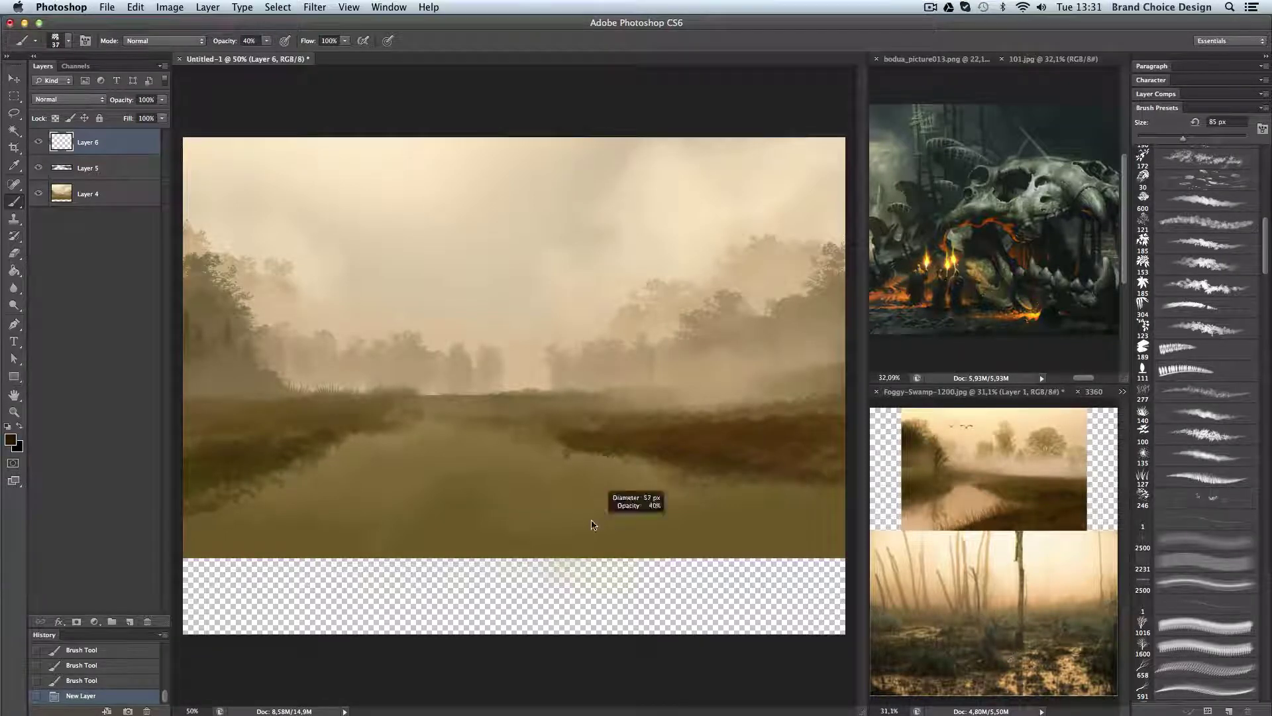
mouse_move(576, 516)
left_mouse_down()
mouse_move(620, 519)
mouse_move(659, 542)
left_mouse_up()
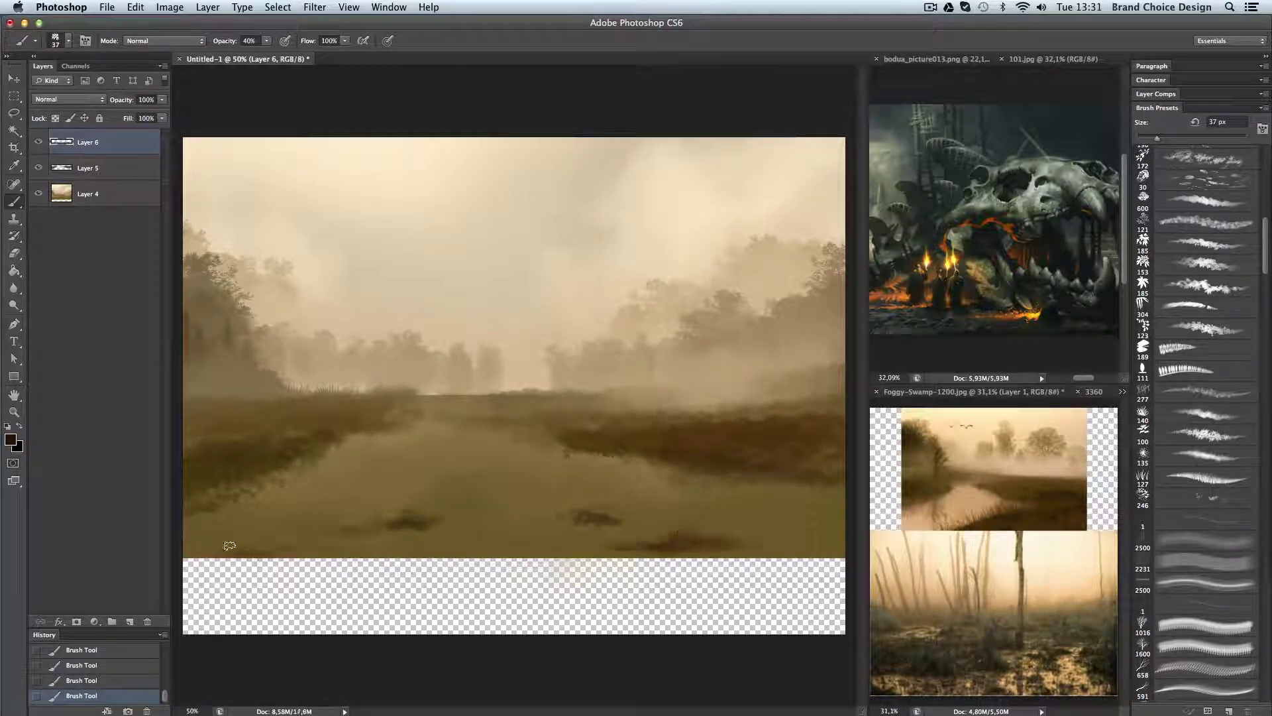
key("2")
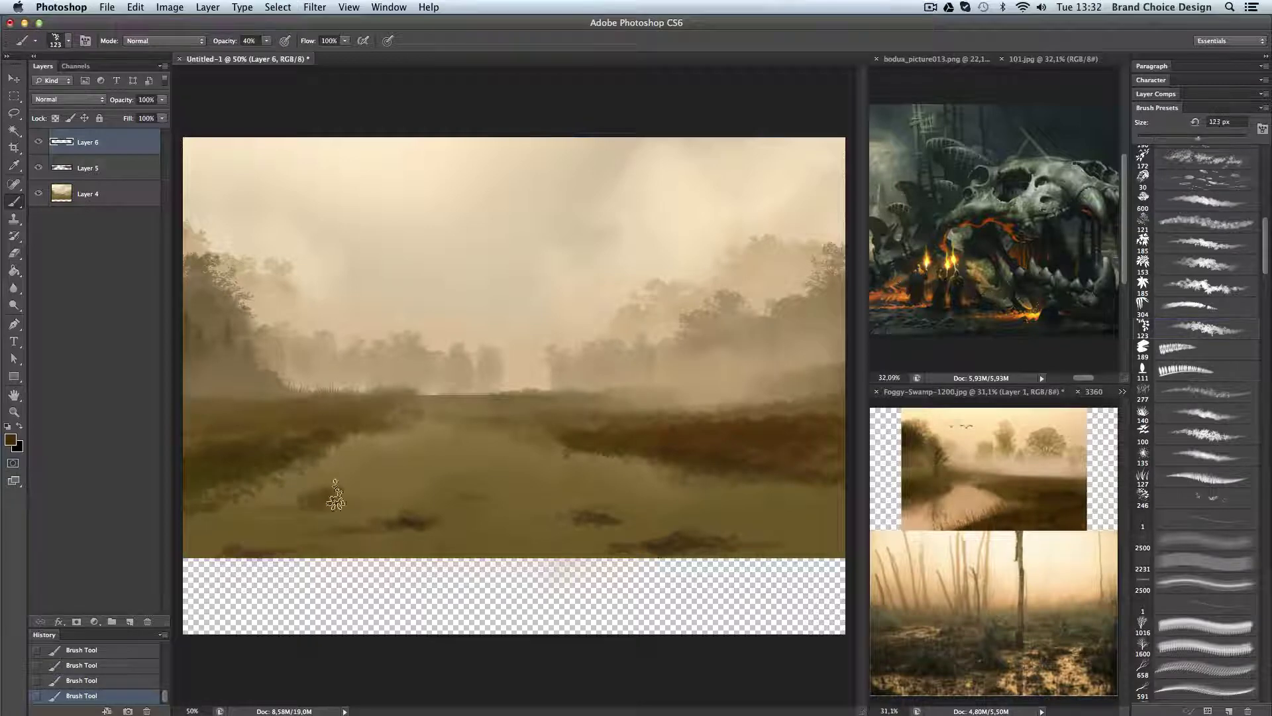
left_click_drag(298, 497, 355, 487)
left_click(605, 501)
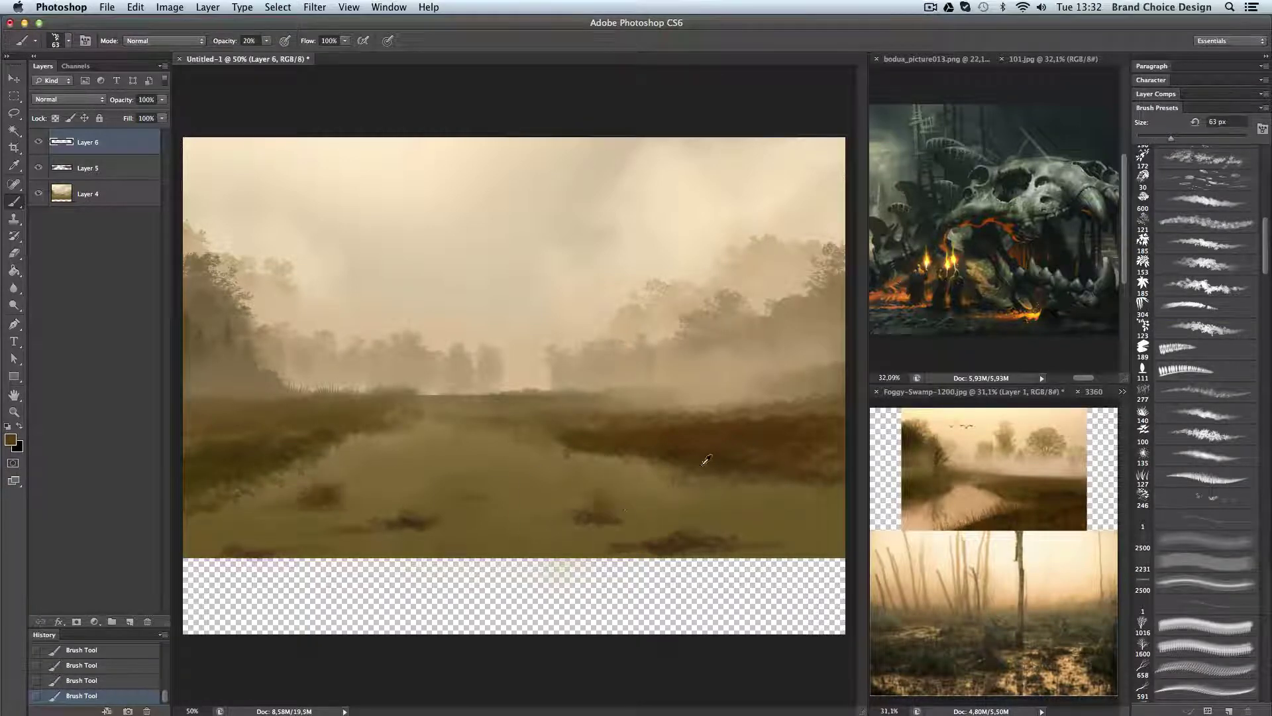
Refine the right marsh patch with a smaller brush and sample an olive-brown colour.
key("bracketleft")
key("bracketleft")
key("bracketleft")
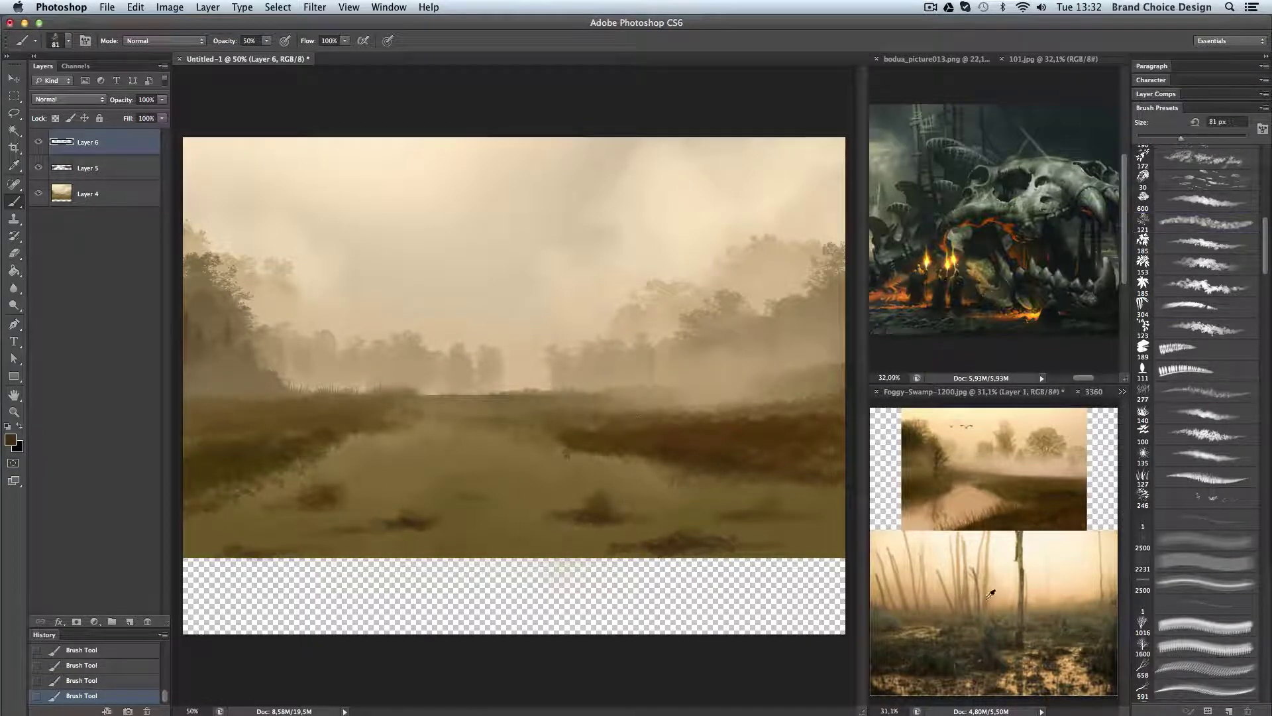
left_click_drag(593, 507, 646, 507)
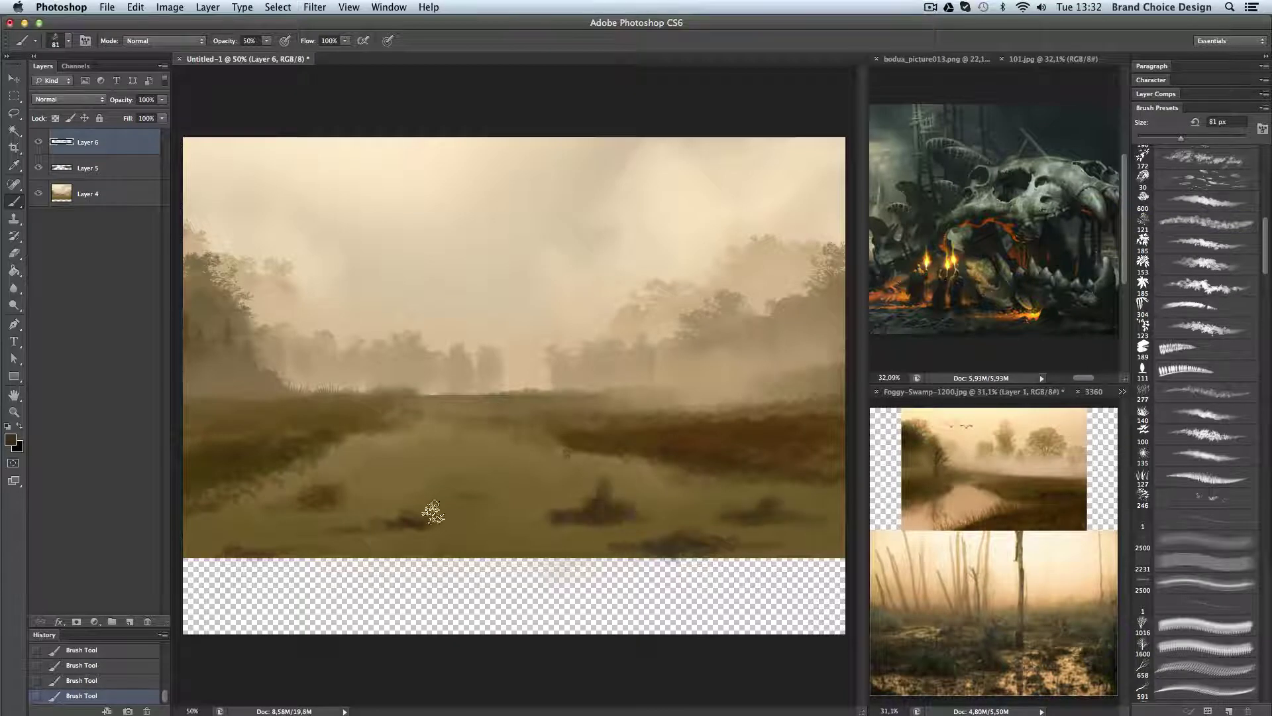
left_click_drag(432, 511, 504, 490)
left_click(487, 493, "alt")
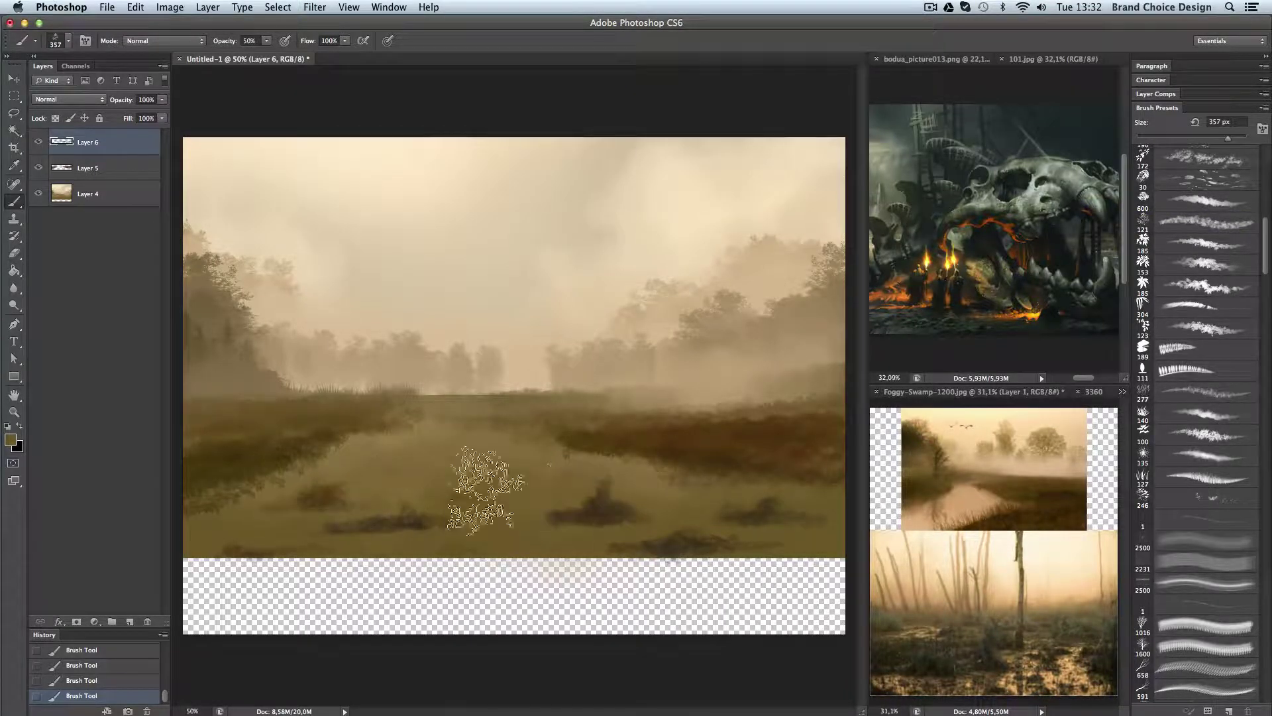
On new layers beneath the marsh, paint a pale beige water channel through the marsh.
key("alt+bracketleft")
key("alt+bracketleft")
key("ctrl+shift+alt+n")
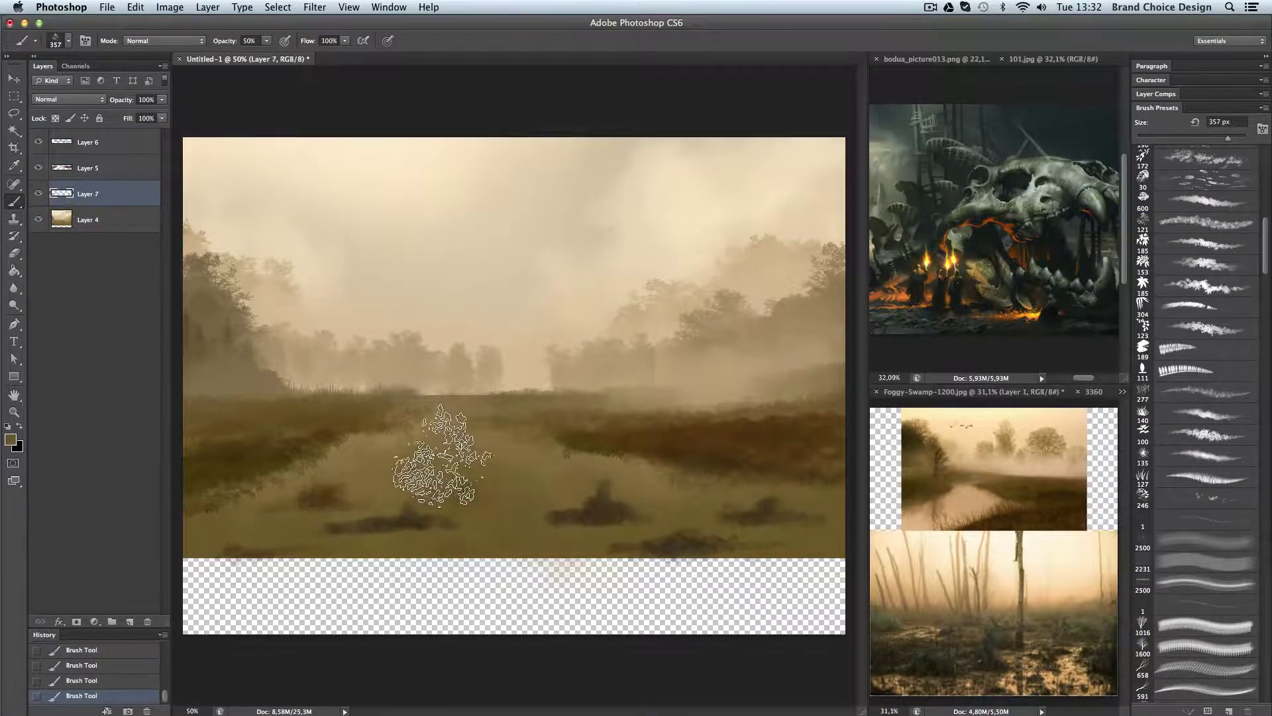
key("ctrl+shift+alt+n")
left_click(1206, 198)
left_click(446, 265, "alt")
left_click_drag(331, 441, 446, 435)
mouse_move(538, 451)
left_mouse_down()
mouse_move(260, 472)
mouse_move(618, 468)
left_mouse_up()
Brighten the foreground water and fill the empty strip along the canvas bottom.
left_click_drag(199, 530, 581, 530)
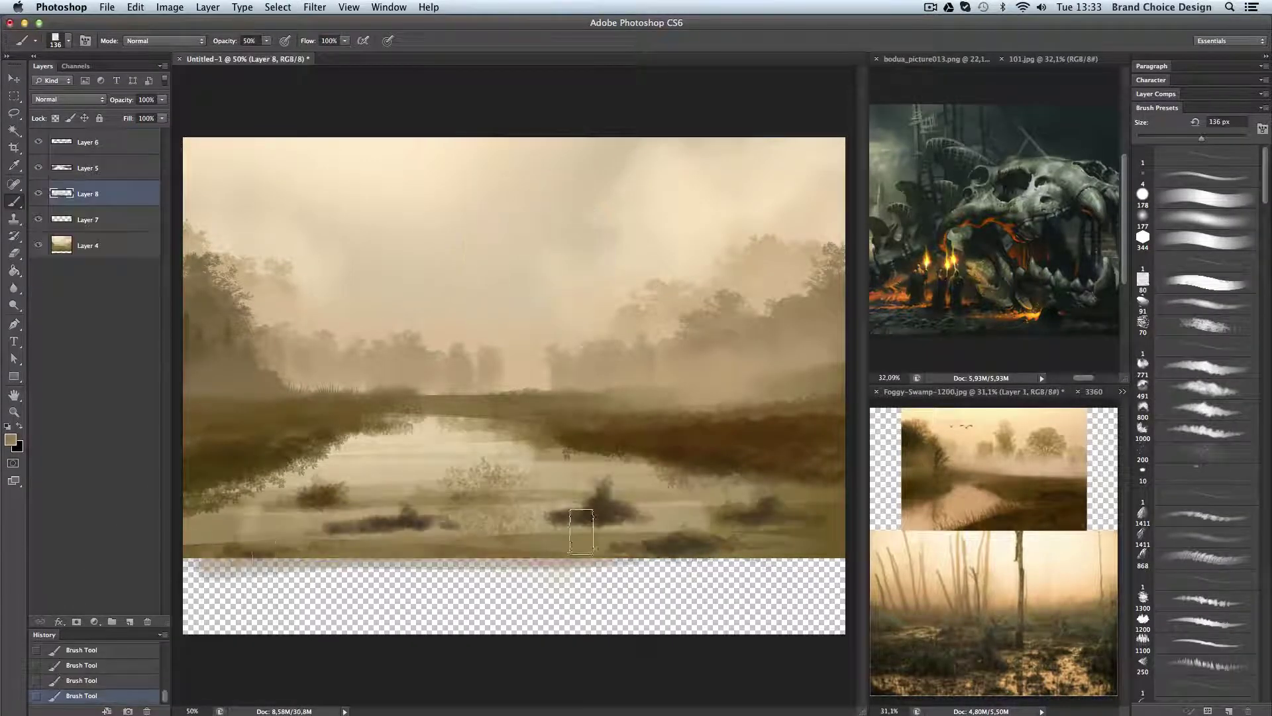
left_click_drag(198, 597, 795, 596)
left_click_drag(265, 543, 695, 577)
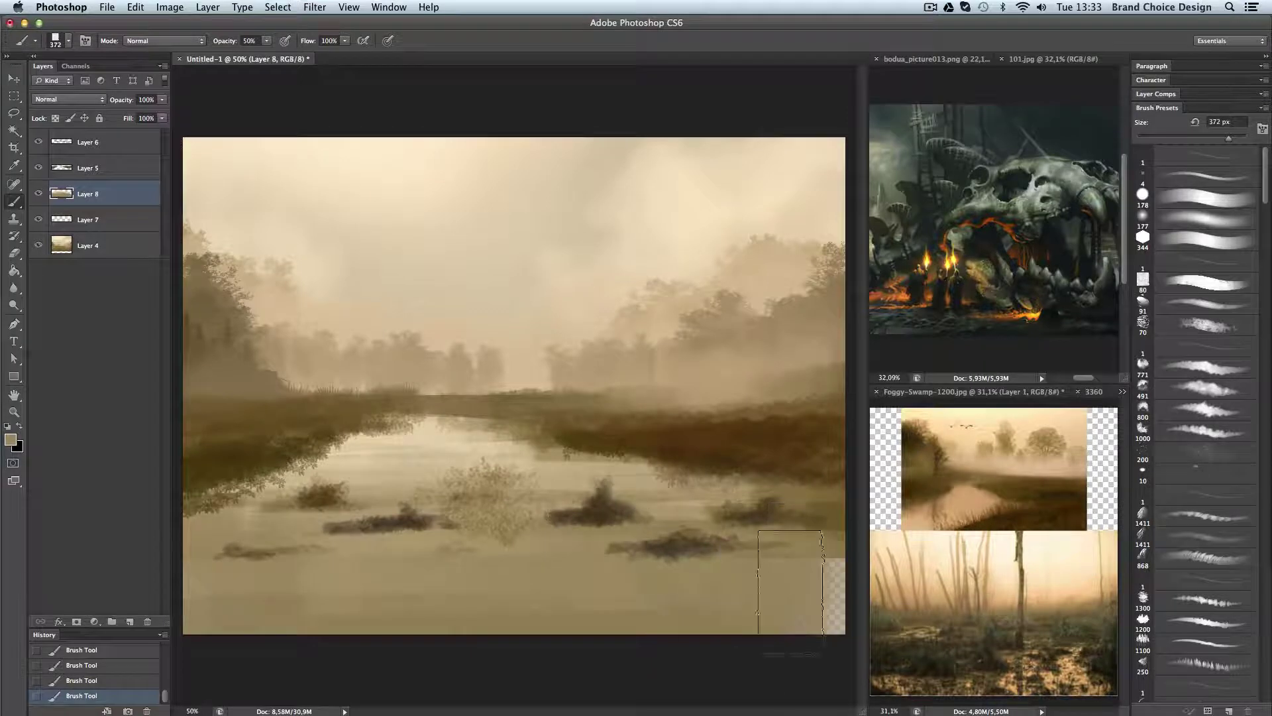
left_click_drag(790, 581, 822, 530)
Duplicate the far marsh layer, flip it vertically into a reflection below the shoreline, beneath the original.
left_click(87, 167)
key("ctrl+j")
key("ctrl+t")
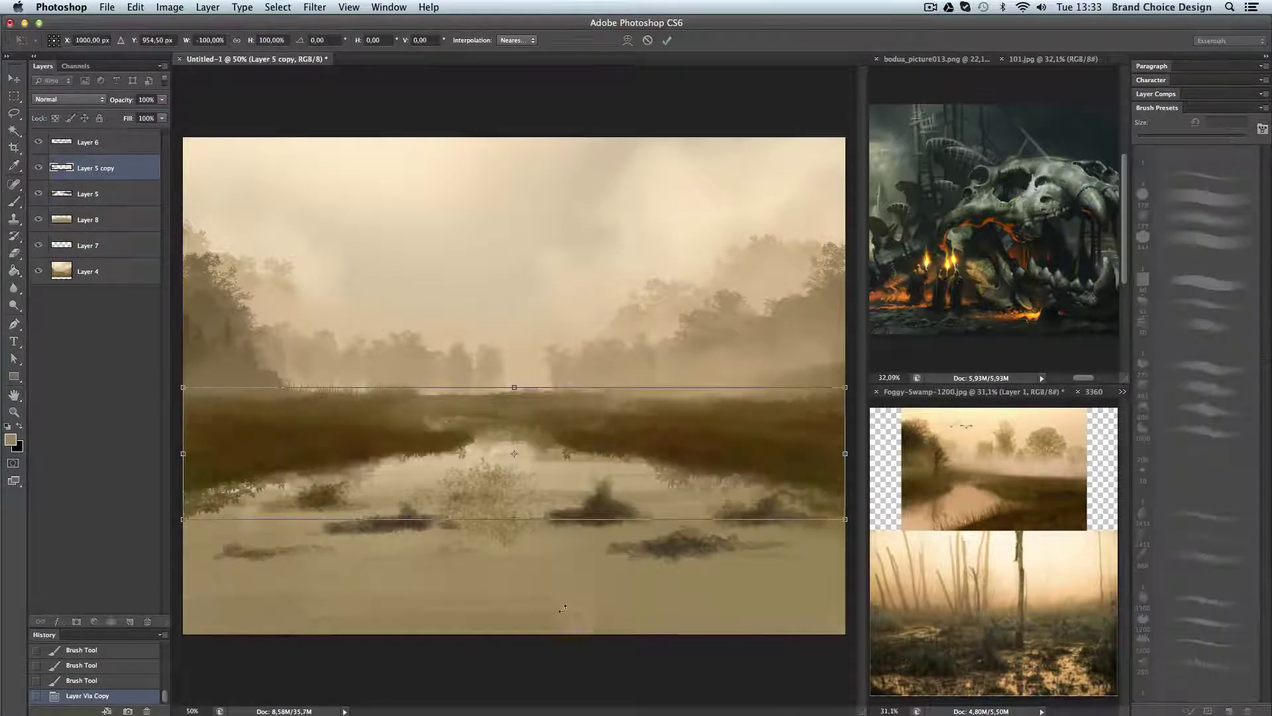
right_click(563, 404)
left_click(613, 640)
left_click_drag(524, 583, 503, 416)
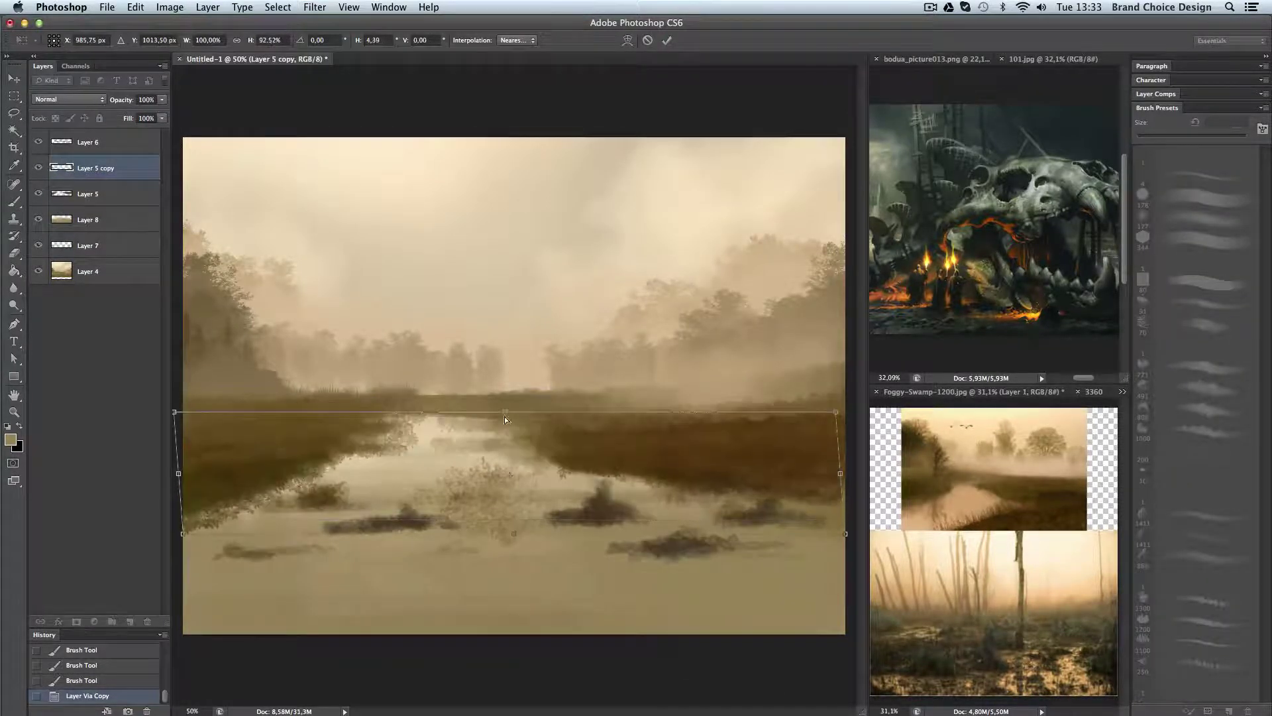
key("Return")
left_click_drag(90, 158, 90, 202)
Fade the reflection to 67% opacity and dismiss the failed Smudge alert.
left_click_drag(121, 100, 106, 100)
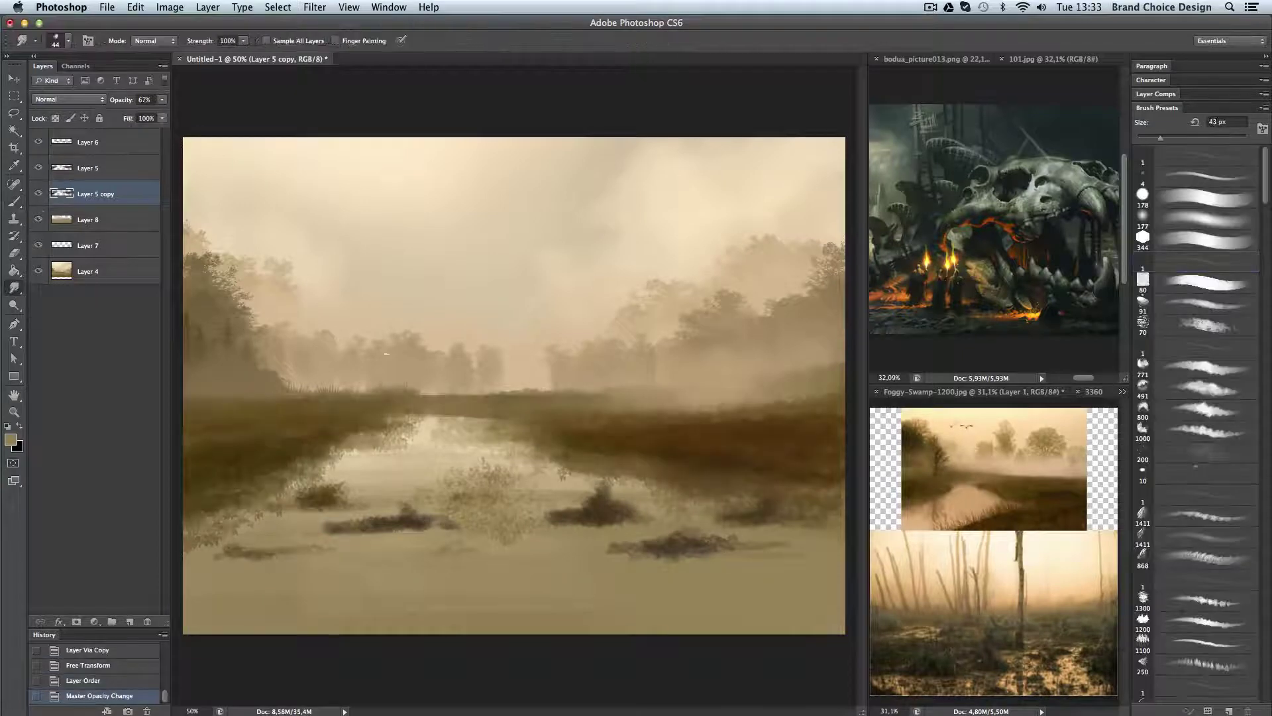
left_click(14, 287)
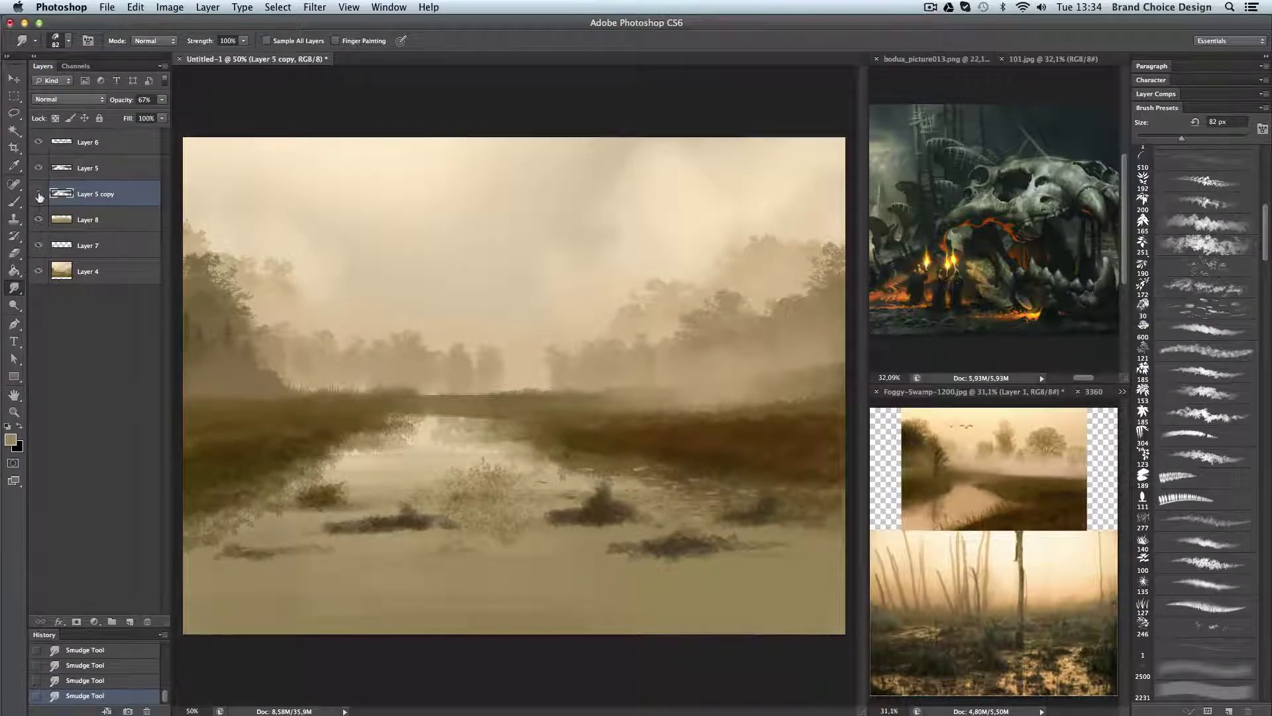
left_click(735, 497)
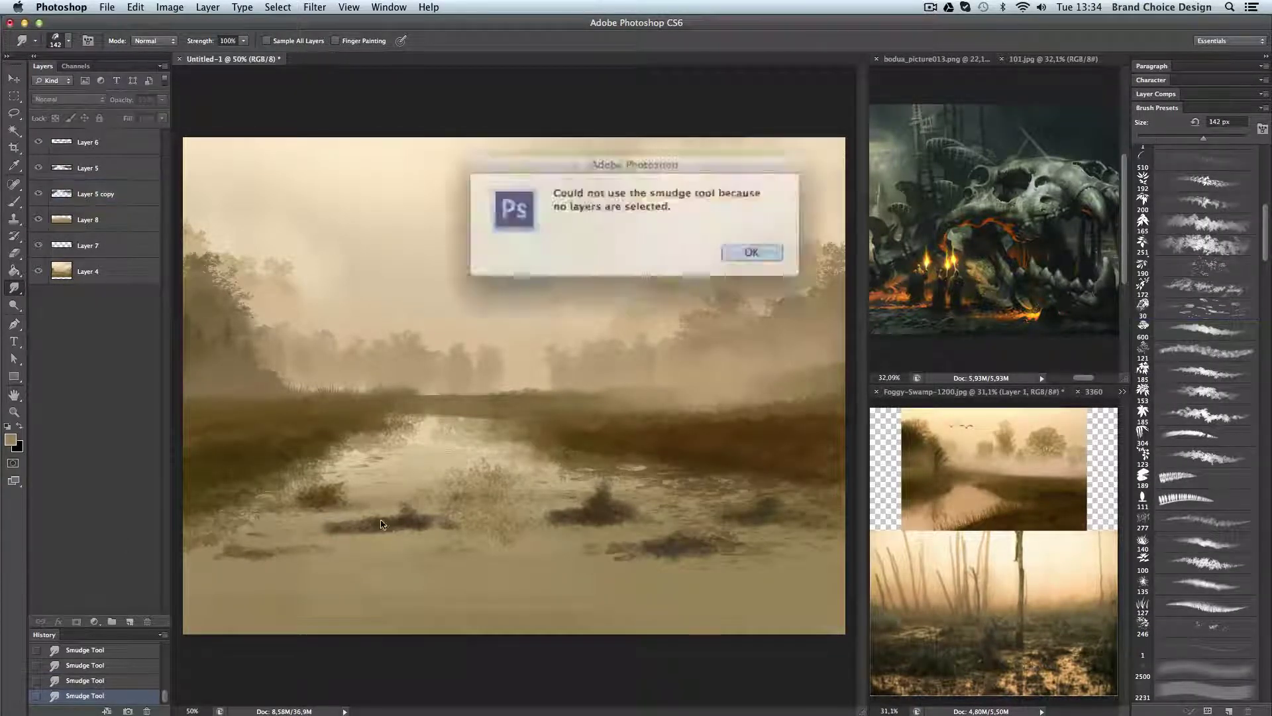
key("Return")
Add a new layer above the reflection with a very large brush.
key("bracketright")
key("bracketright")
key("ctrl+alt+shift+n")
key("b")
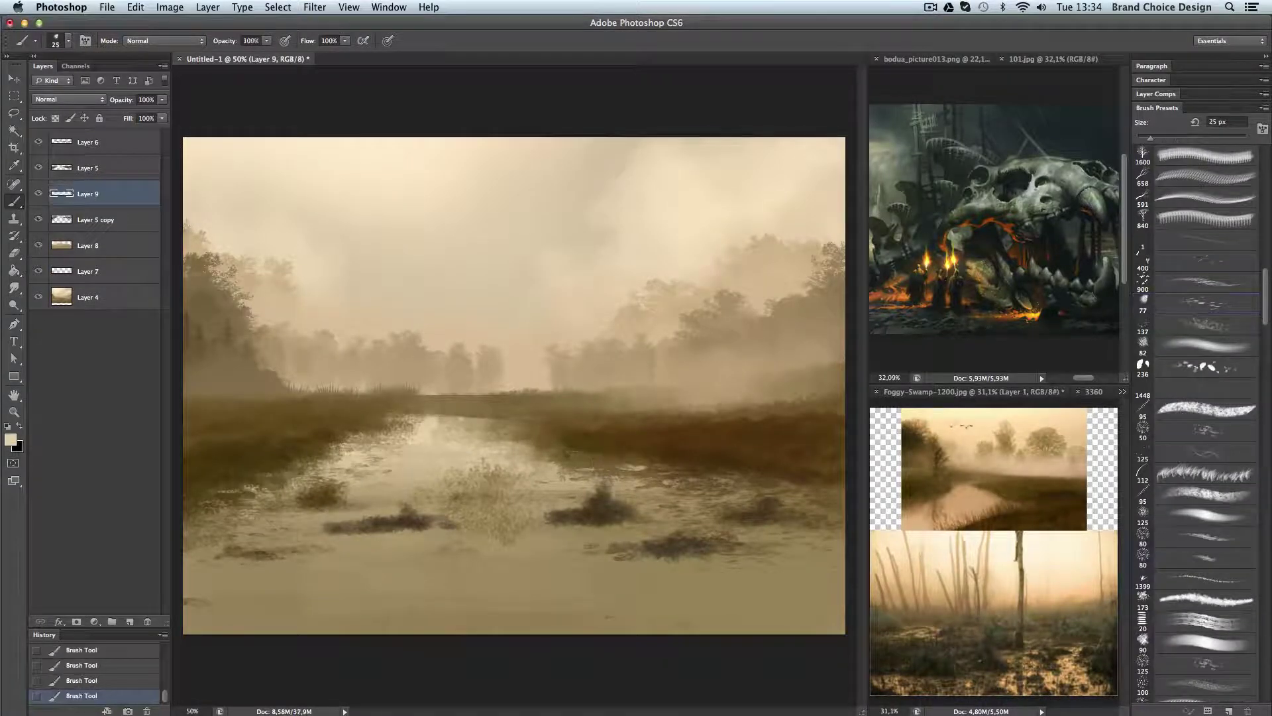
left_click_drag(616, 443, 525, 499)
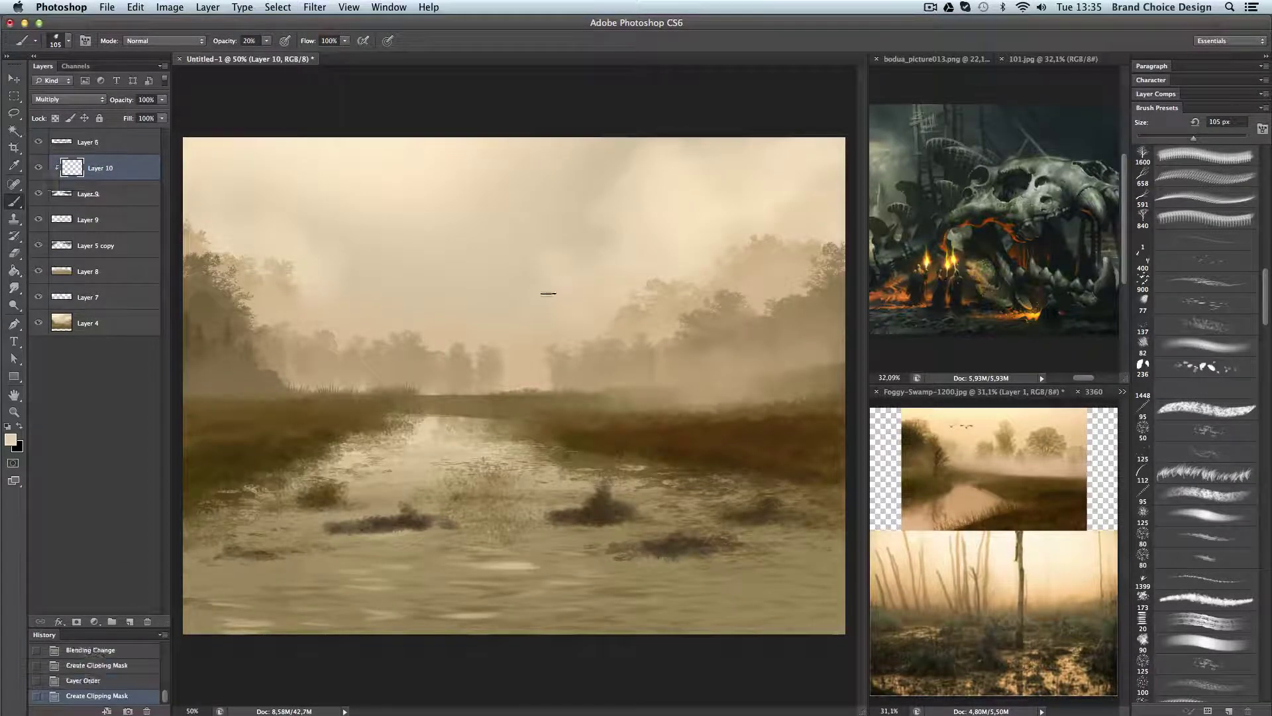
left_click_drag(1265, 298, 1267, 239)
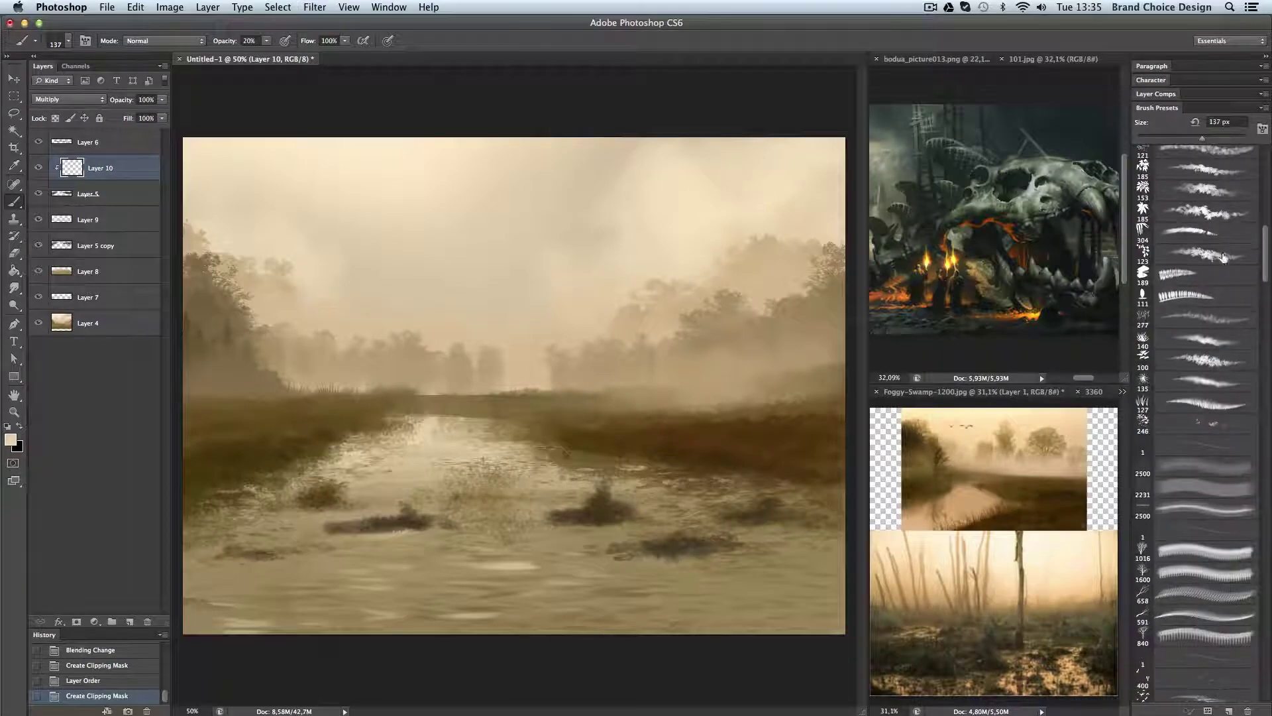
Paint dark reed strokes along both riverbanks.
left_click_drag(646, 450, 685, 456)
left_click_drag(781, 457, 832, 472)
left_click_drag(179, 503, 363, 437)
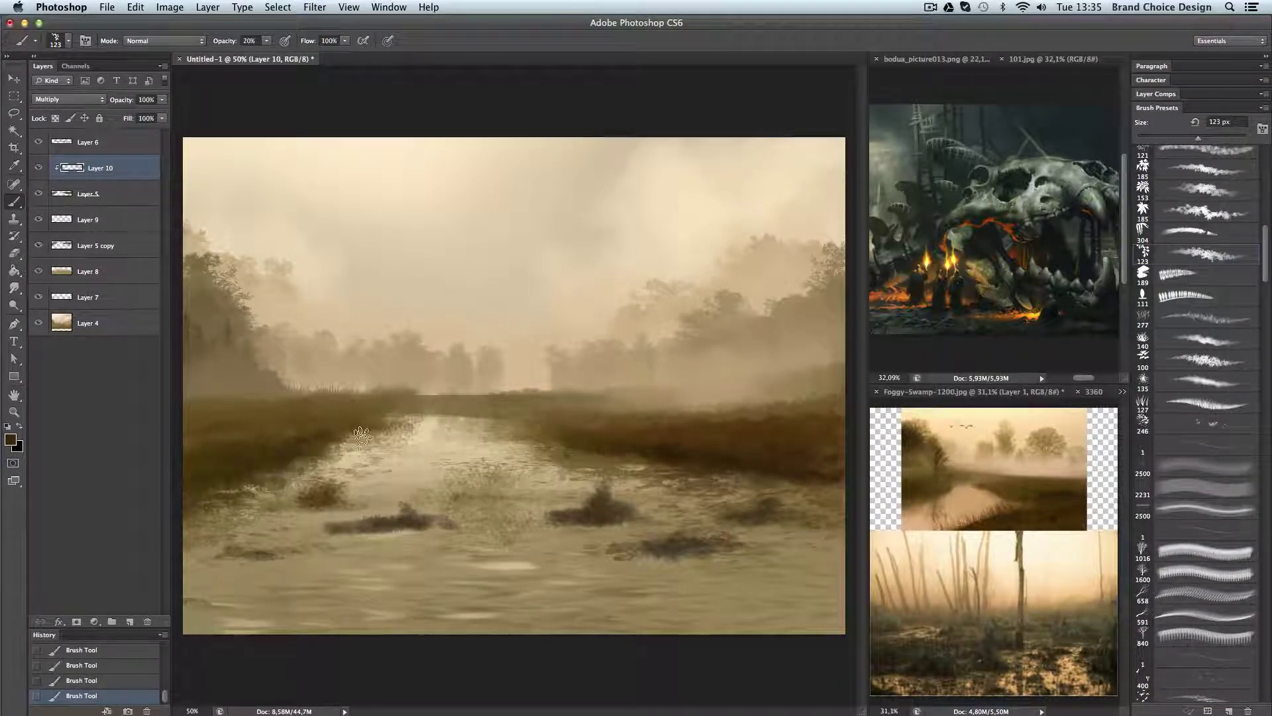
key("bracketleft")
key("bracketleft")
key("bracketleft")
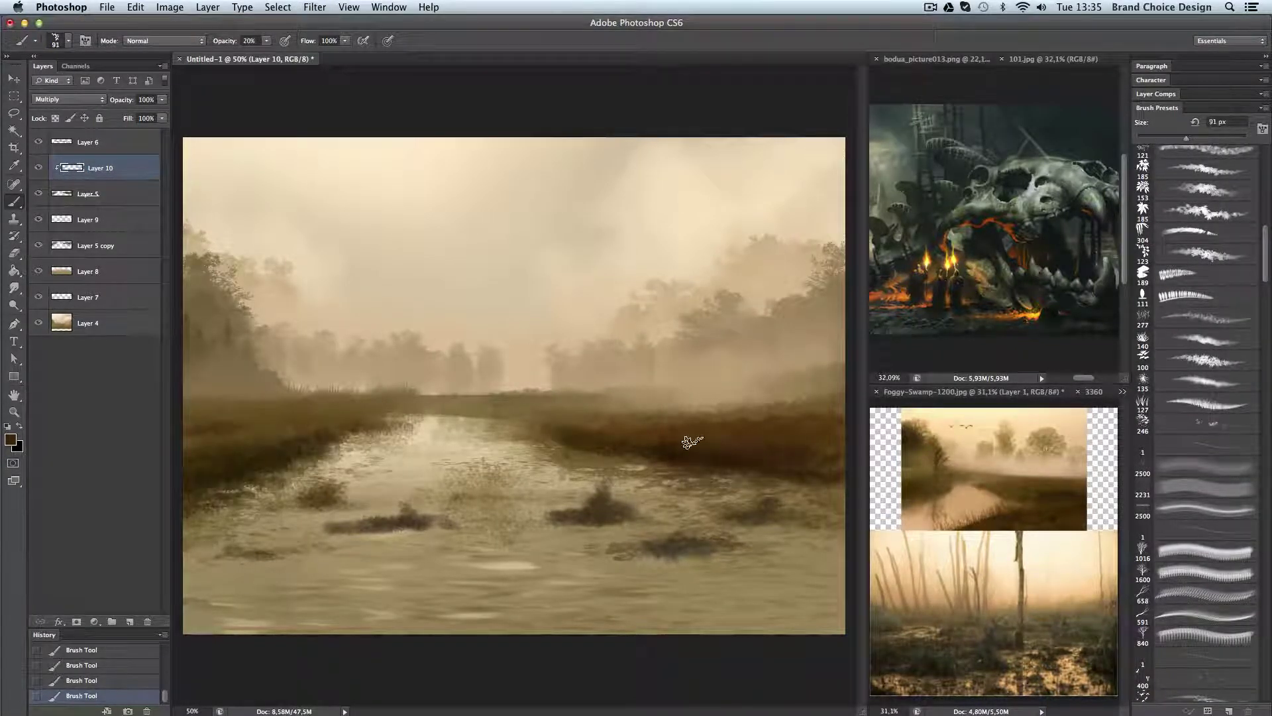
key("comma")
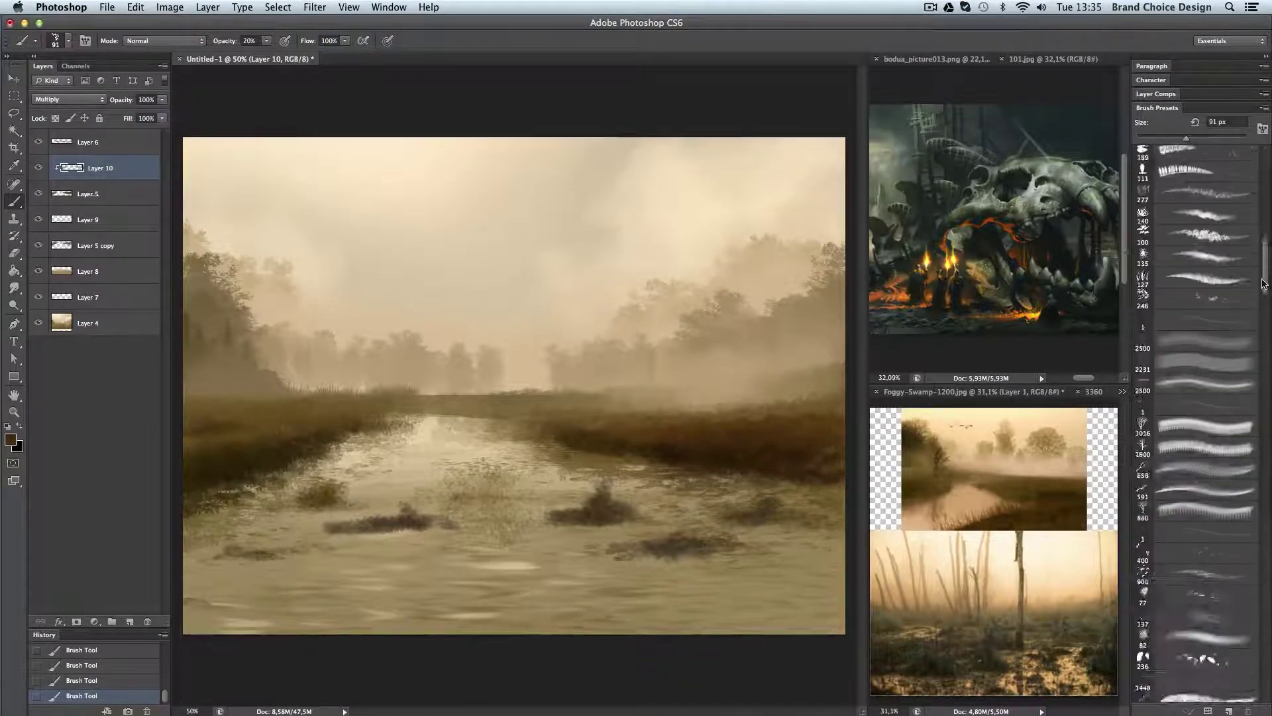
left_click(88, 297, "shift")
Group the painting layers into Group 1 and add a new layer above it.
left_click(88, 141, "shift")
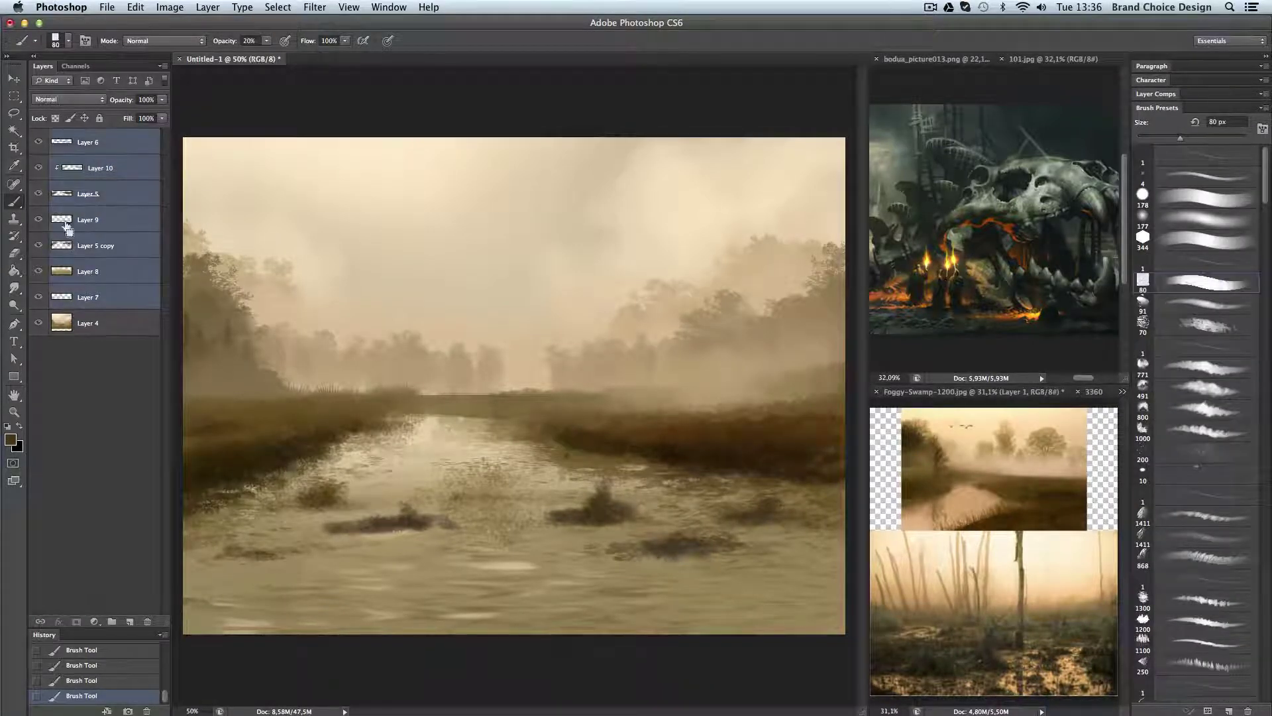
key("ctrl+g")
left_click(129, 621)
Paint a bare dead tree trunk with thin branches on the left bank.
left_click_drag(282, 400, 271, 390)
left_click_drag(272, 389, 272, 330)
key("bracketleft")
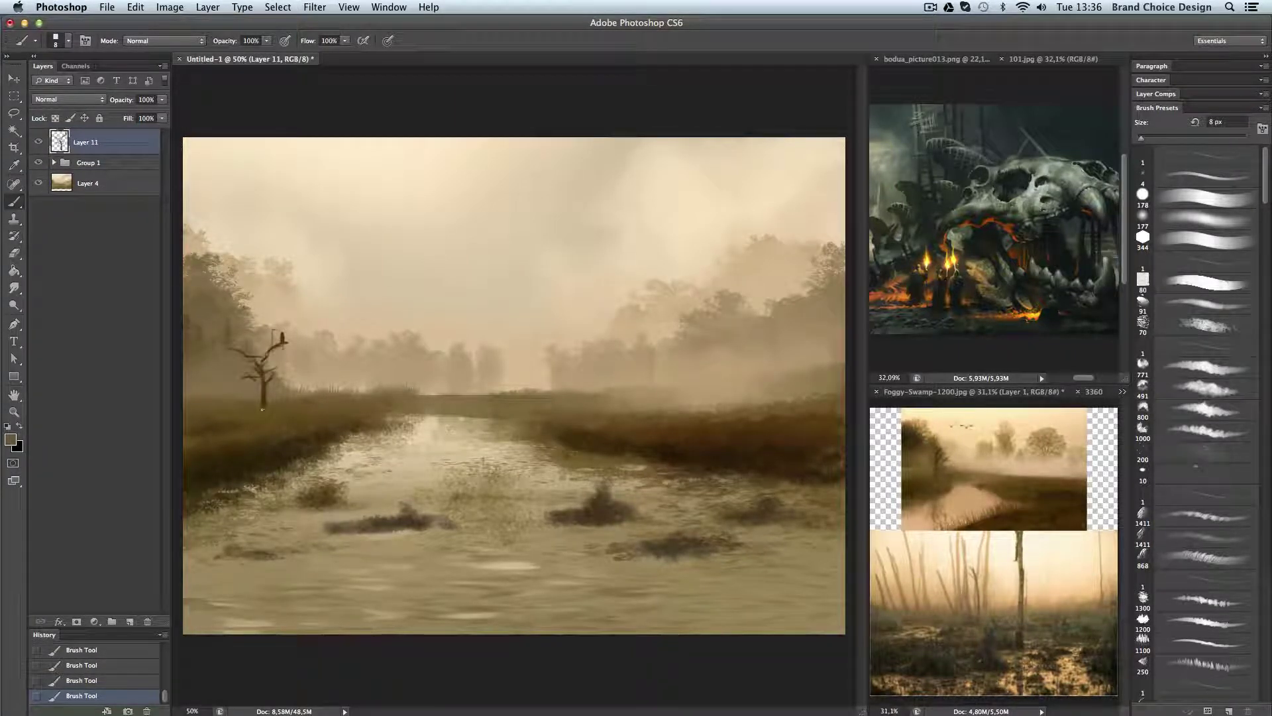
right_click(278, 381)
key("Return")
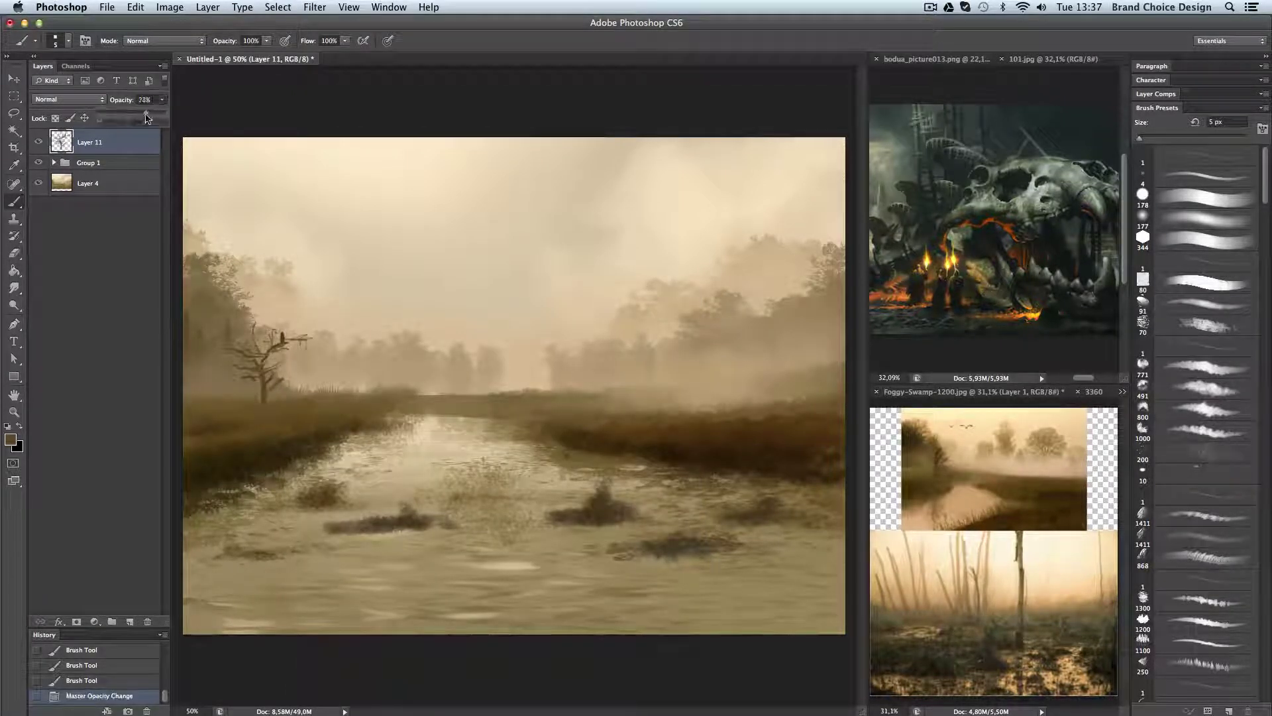
key("ctrl+shift+alt+n")
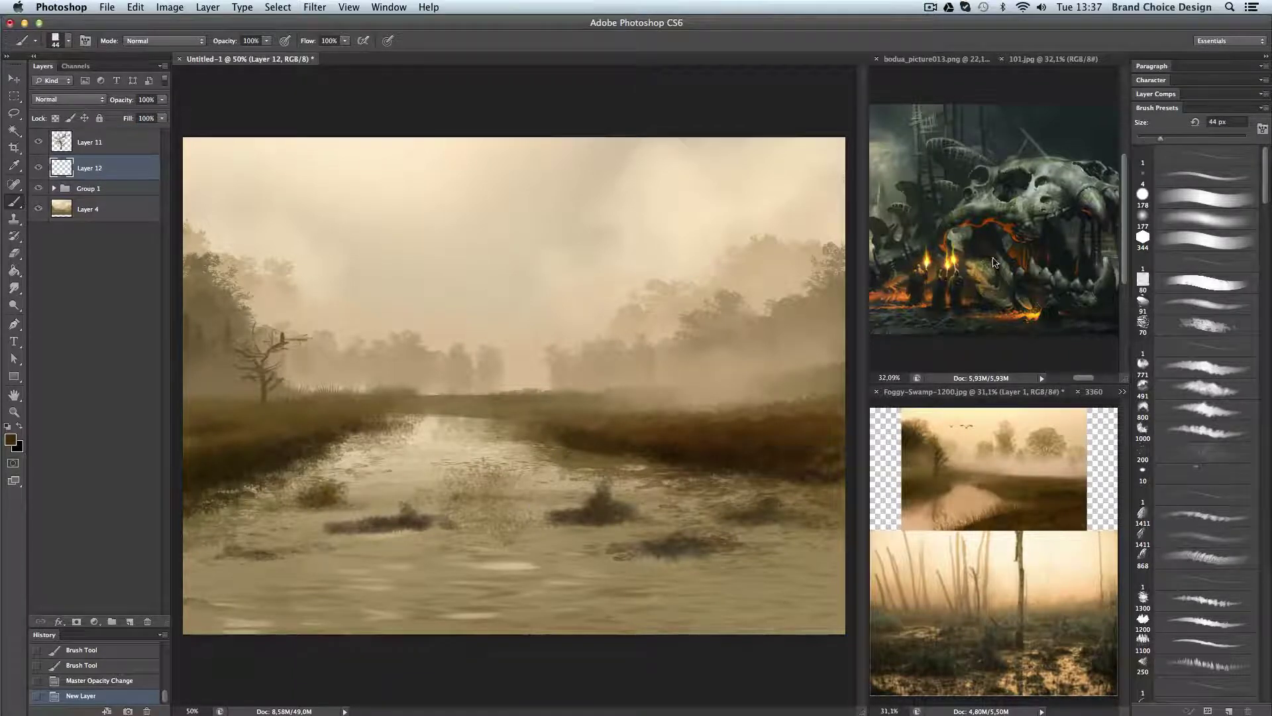
Block in a flat olive creature silhouette in the water channel.
key("]")
left_click(478, 505)
left_click(1021, 184, "alt")
left_click_drag(471, 507, 489, 503)
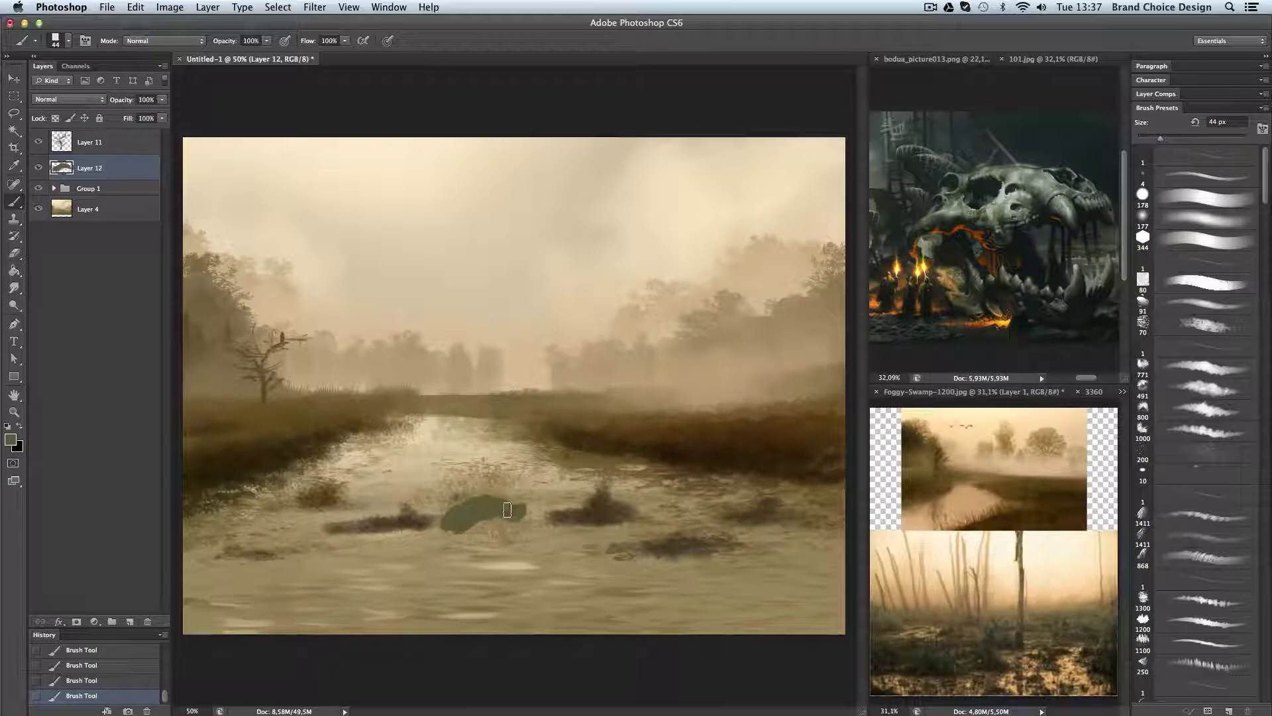
left_click_drag(488, 533, 421, 548)
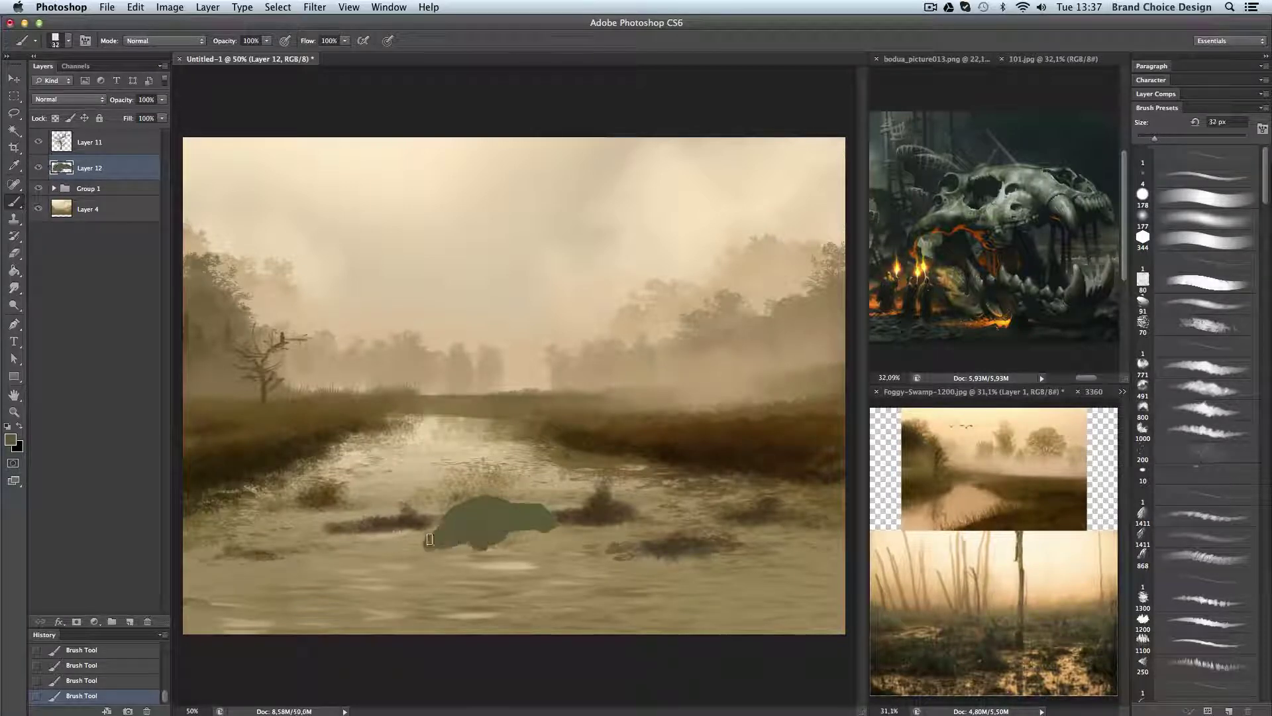
left_click_drag(538, 530, 484, 533)
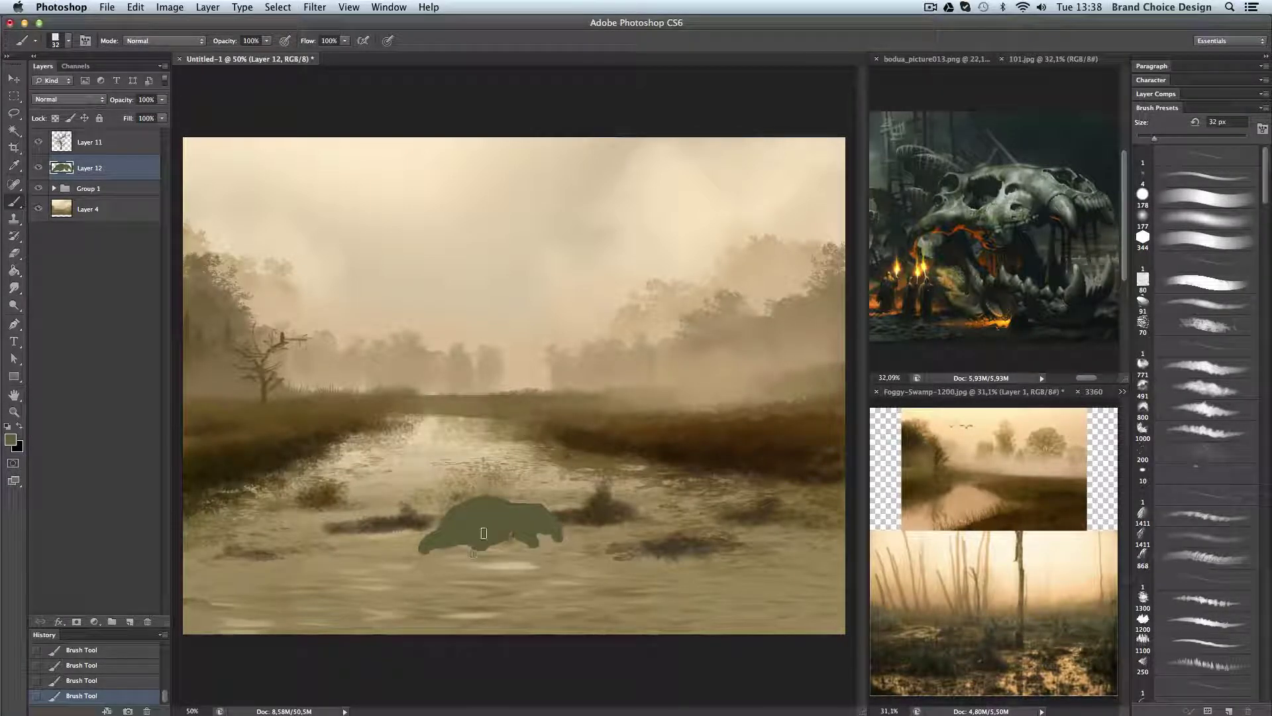
On a new layer, check the skeleton reference and paint the creature's back and head in green.
key("ctrl+shift+alt+n")
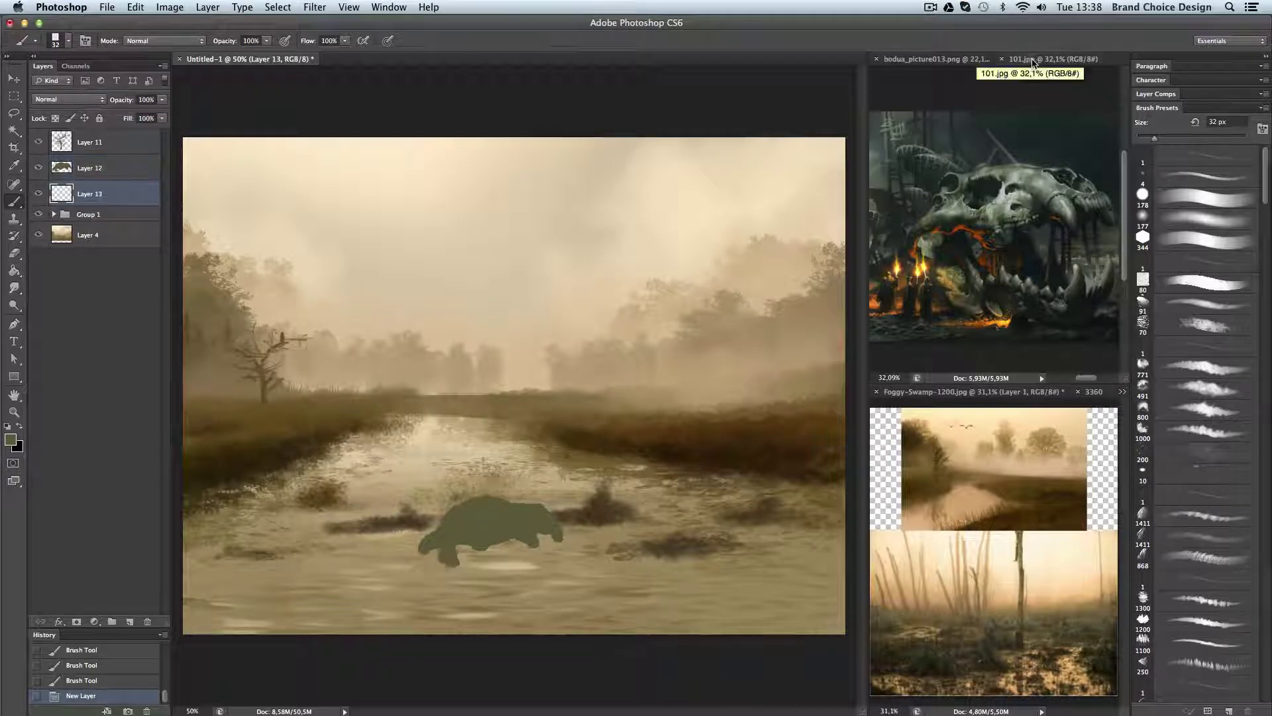
left_click(934, 59)
left_click(458, 510)
mouse_move(458, 510)
left_mouse_down()
mouse_move(372, 514)
mouse_move(394, 560)
left_mouse_up()
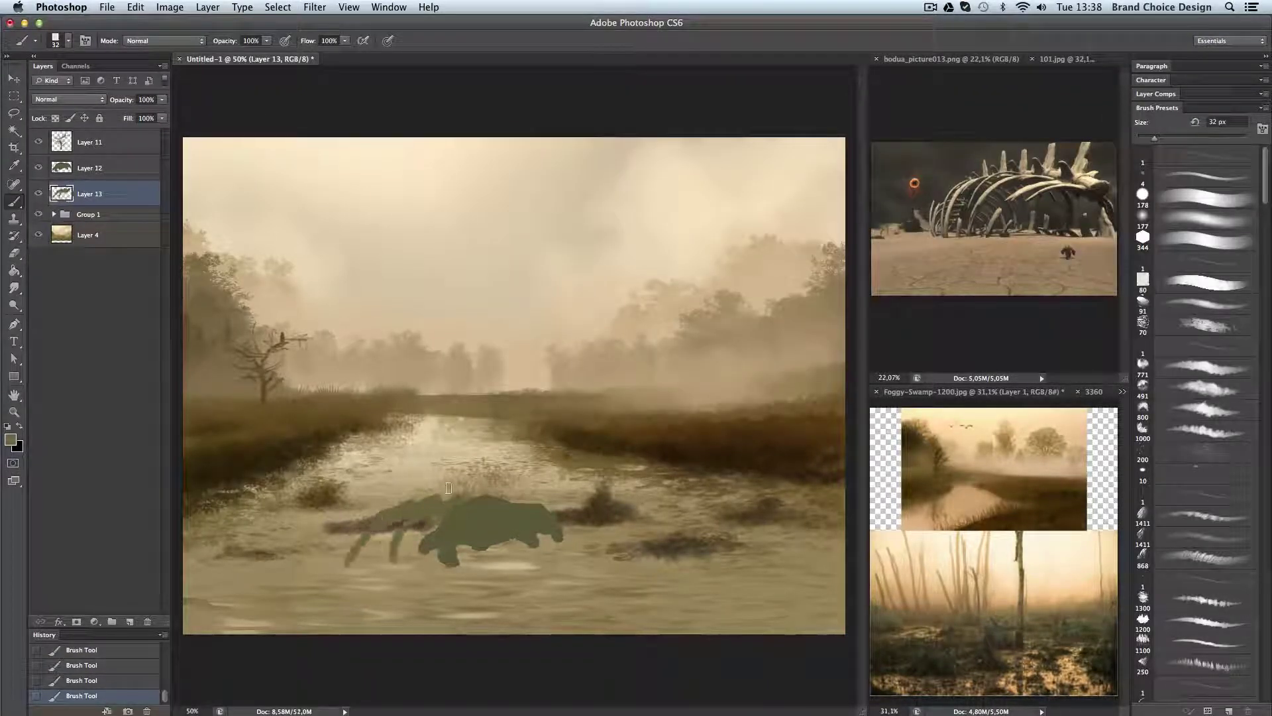
left_click_drag(448, 487, 408, 505)
Cycle through the bone and skull references, then sample a darker olive at 70% opacity.
key("alt+bracketright")
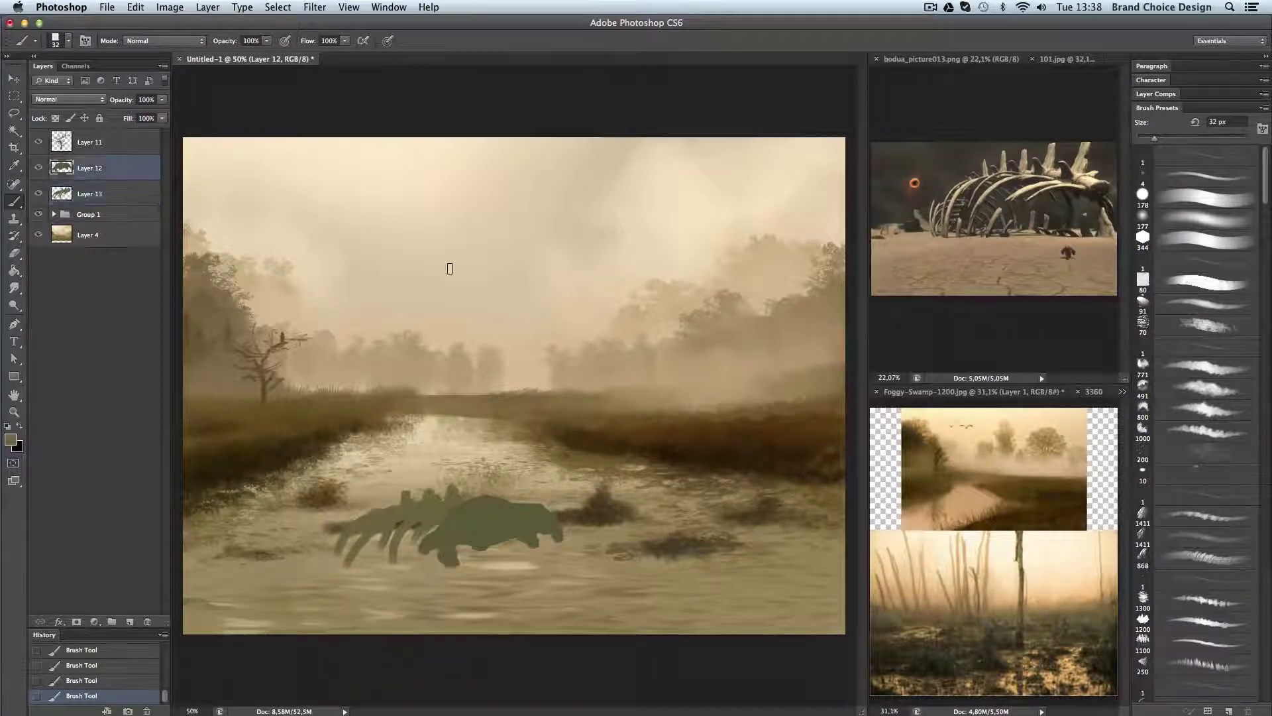
key("ctrl+Tab")
key("ctrl+Tab")
key("ctrl+Tab")
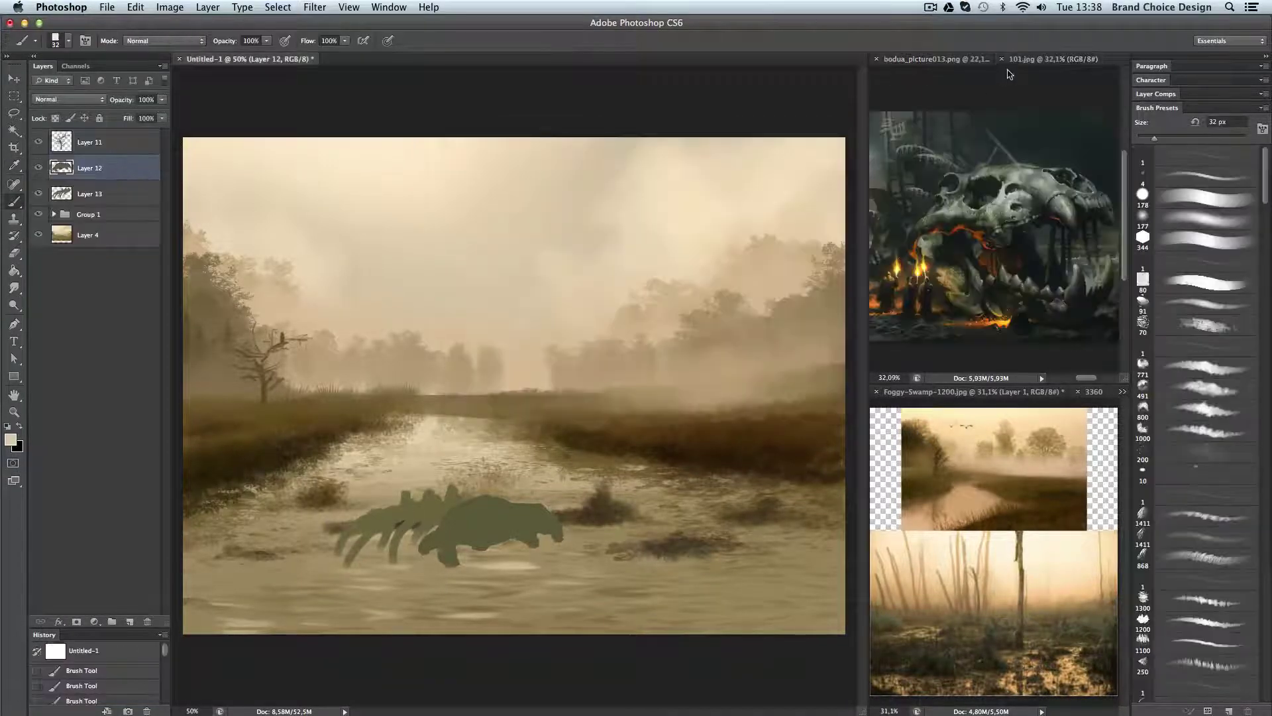
key("ctrl+Tab")
key("ctrl+shift+Tab")
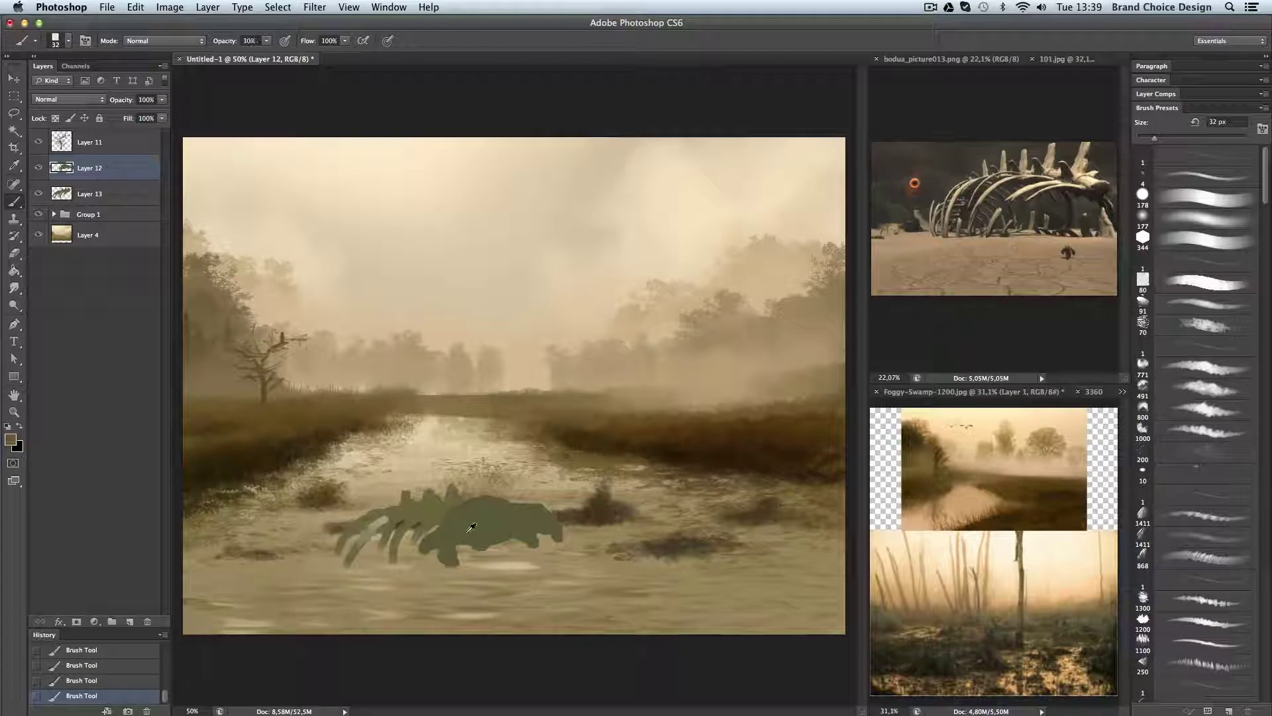
left_click(438, 507, "alt")
key("7")
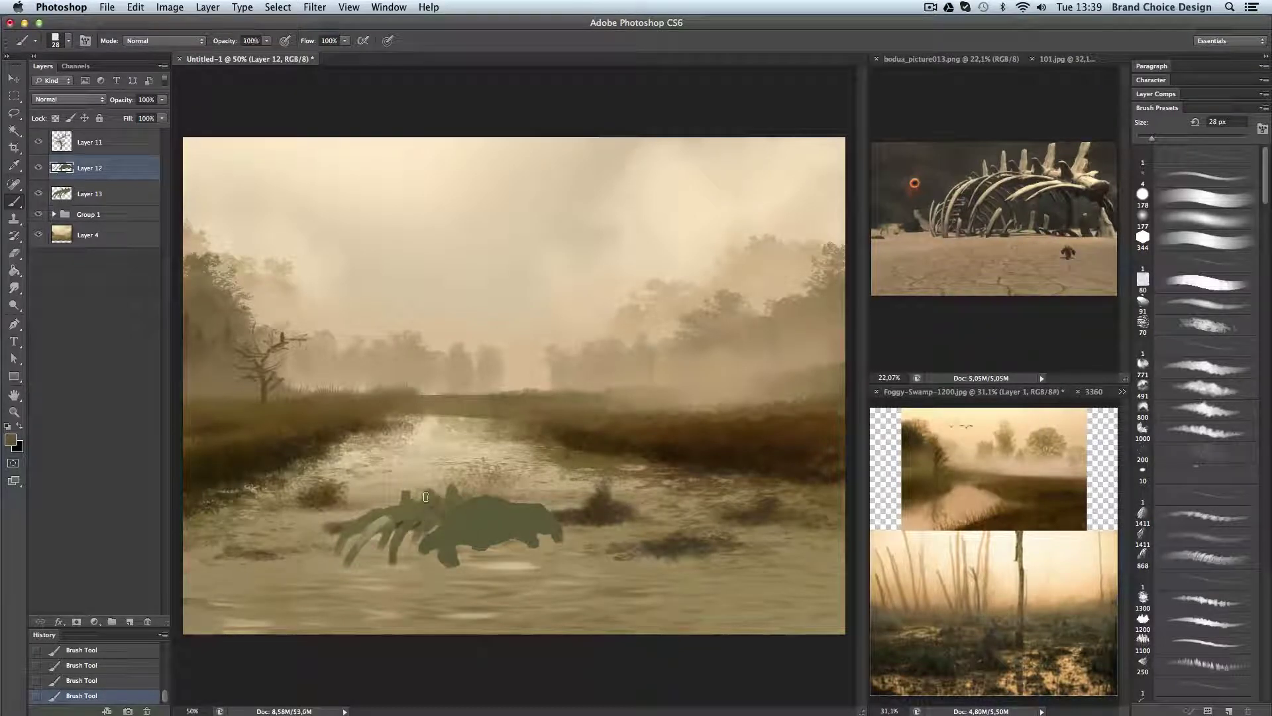
Sample a lighter tone, check the skull reference, and set a smaller brush at 80% opacity.
left_click(388, 540, "alt")
mouse_move(387, 540)
left_mouse_down()
mouse_move(384, 517)
mouse_move(433, 496)
left_mouse_up()
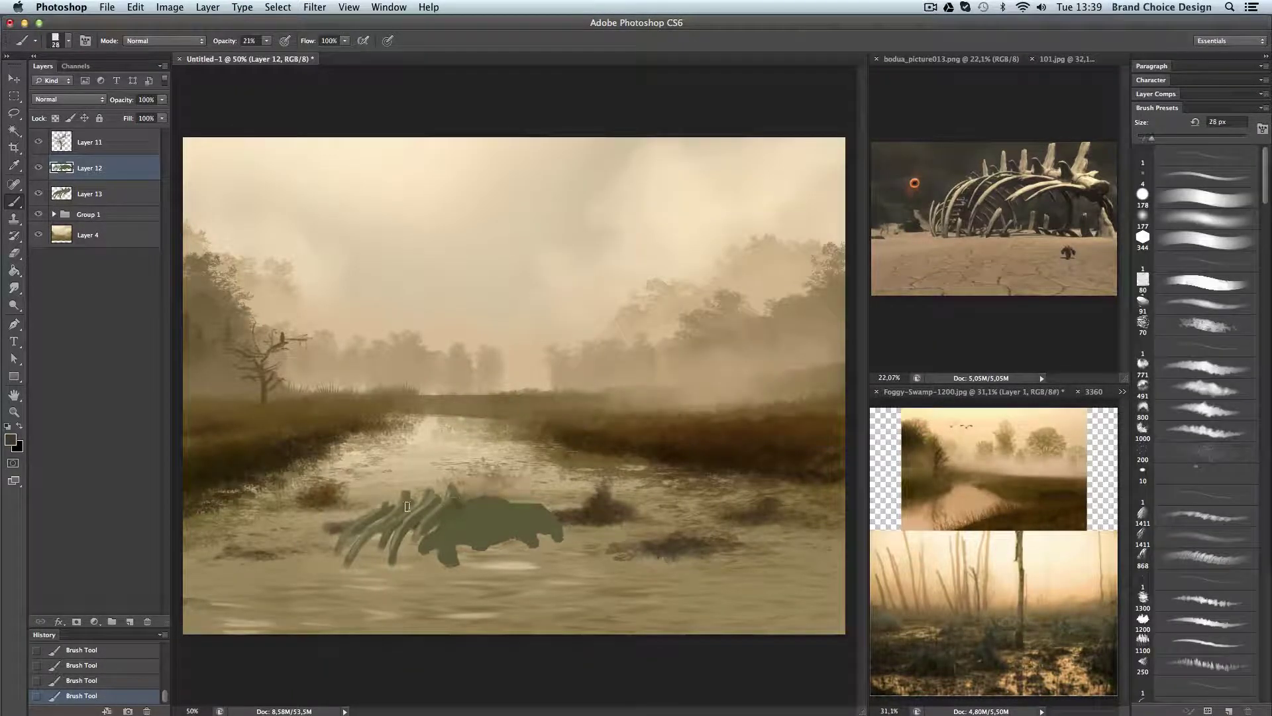
key("bracketleft")
key("ctrl+Tab")
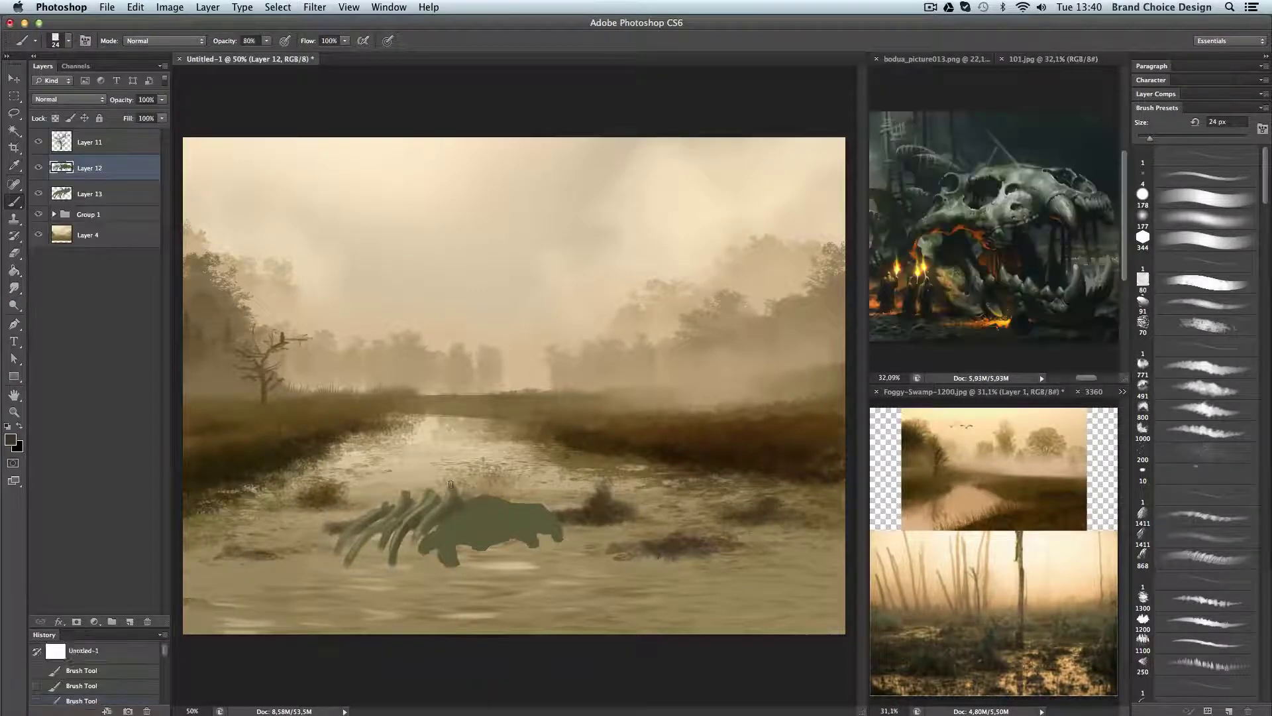
key("ctrl+shift+Tab")
key("8")
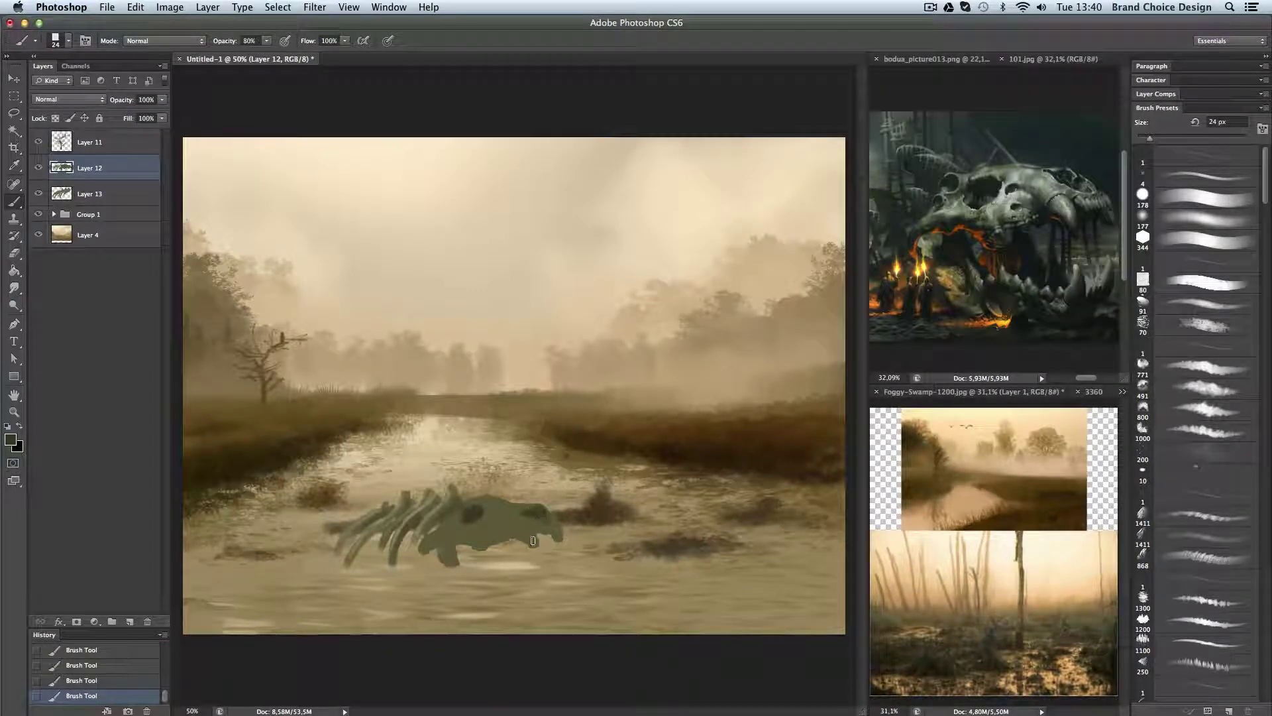
key("bracketleft")
key("bracketleft")
key("bracketleft")
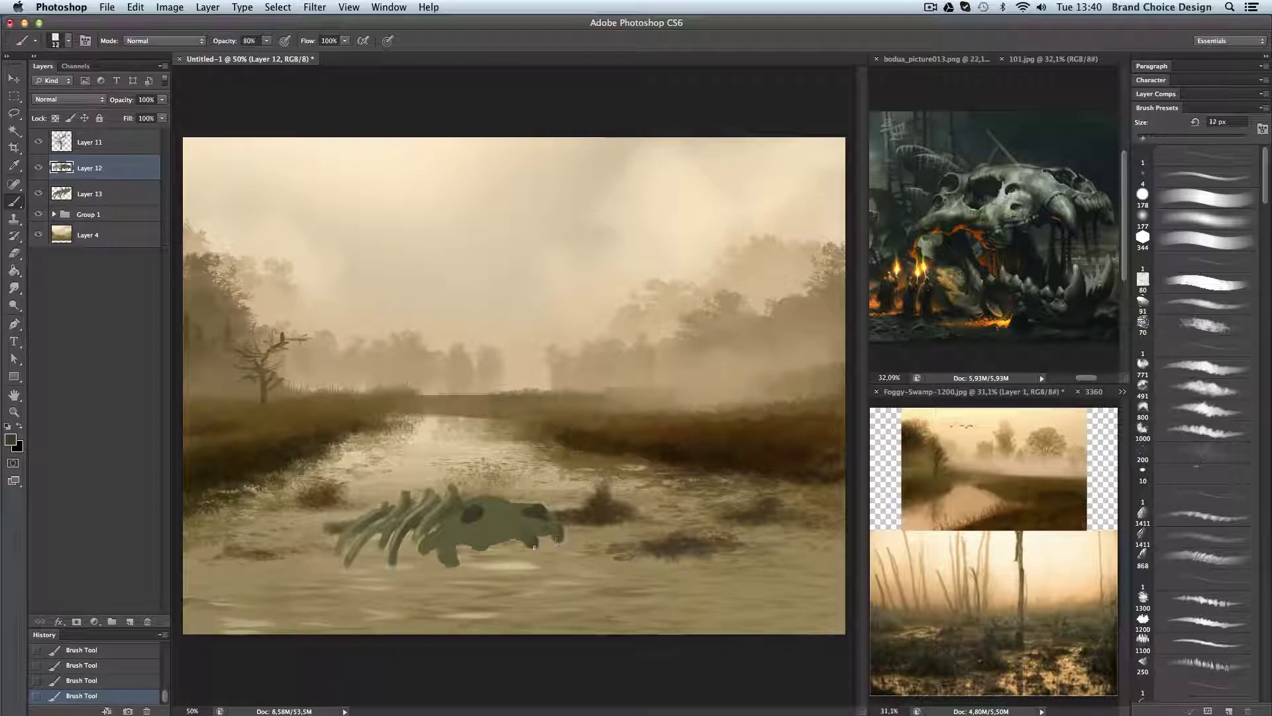
Paint small bone details near the skull and pale olive highlights along the ribs at 40% opacity.
key("e")
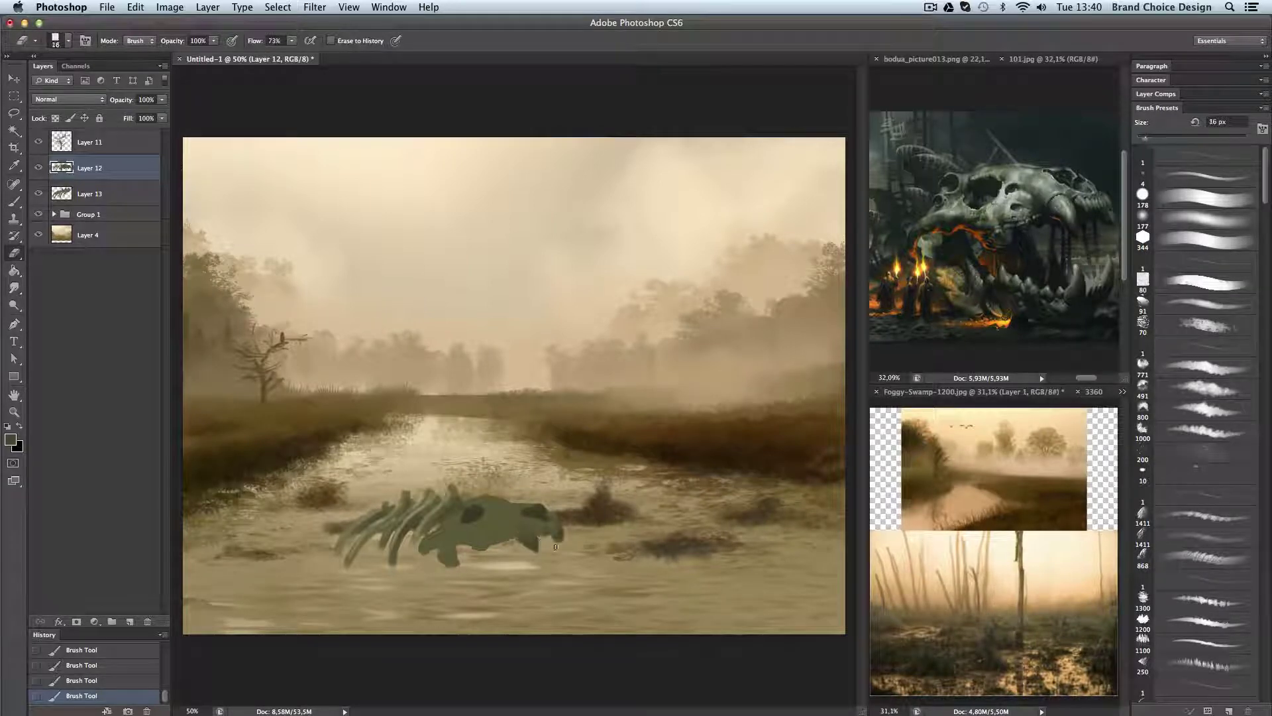
key("b")
left_click_drag(547, 528, 548, 534)
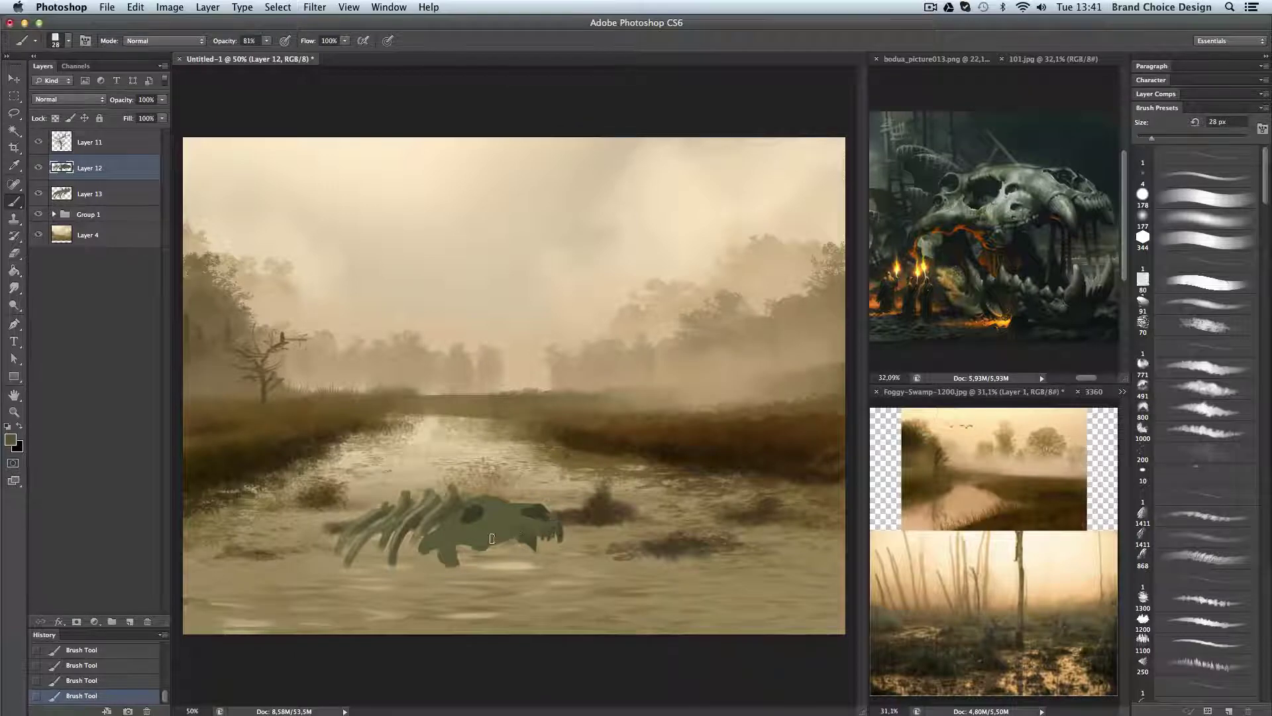
key("1")
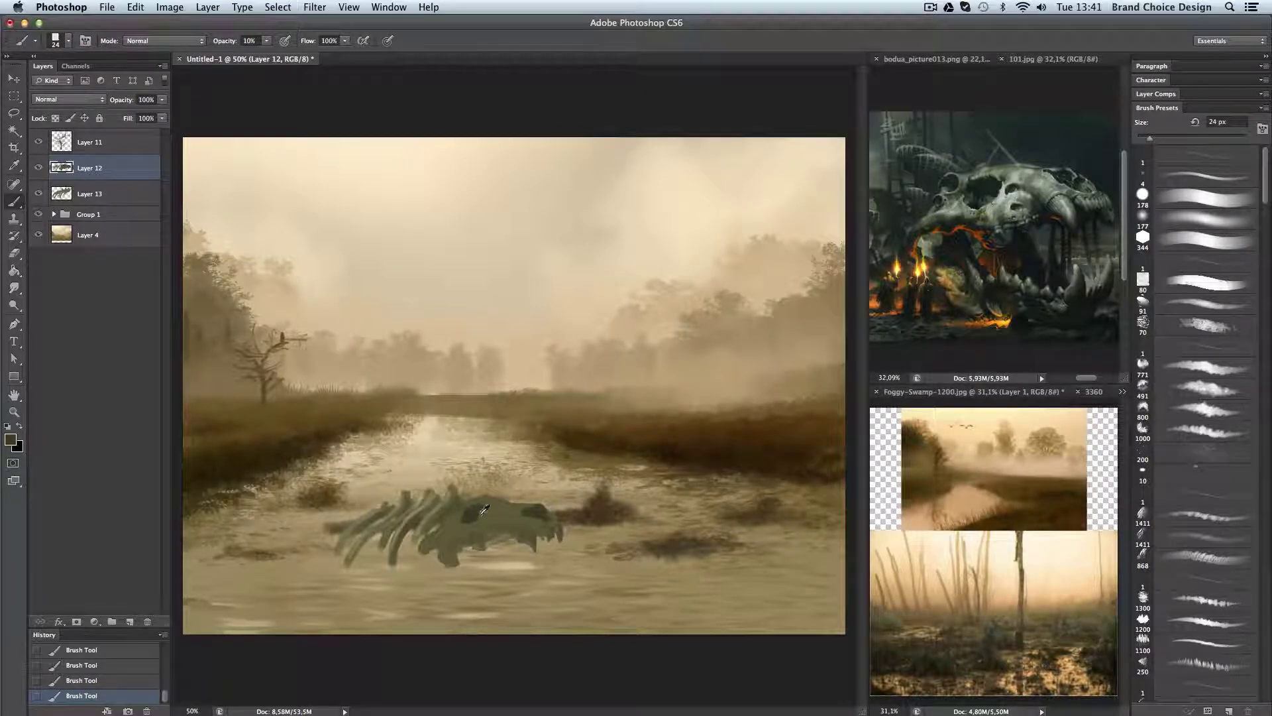
left_click(434, 510, "alt")
key("4")
mouse_move(472, 518)
left_mouse_down()
mouse_move(526, 510)
mouse_move(507, 501)
left_mouse_up()
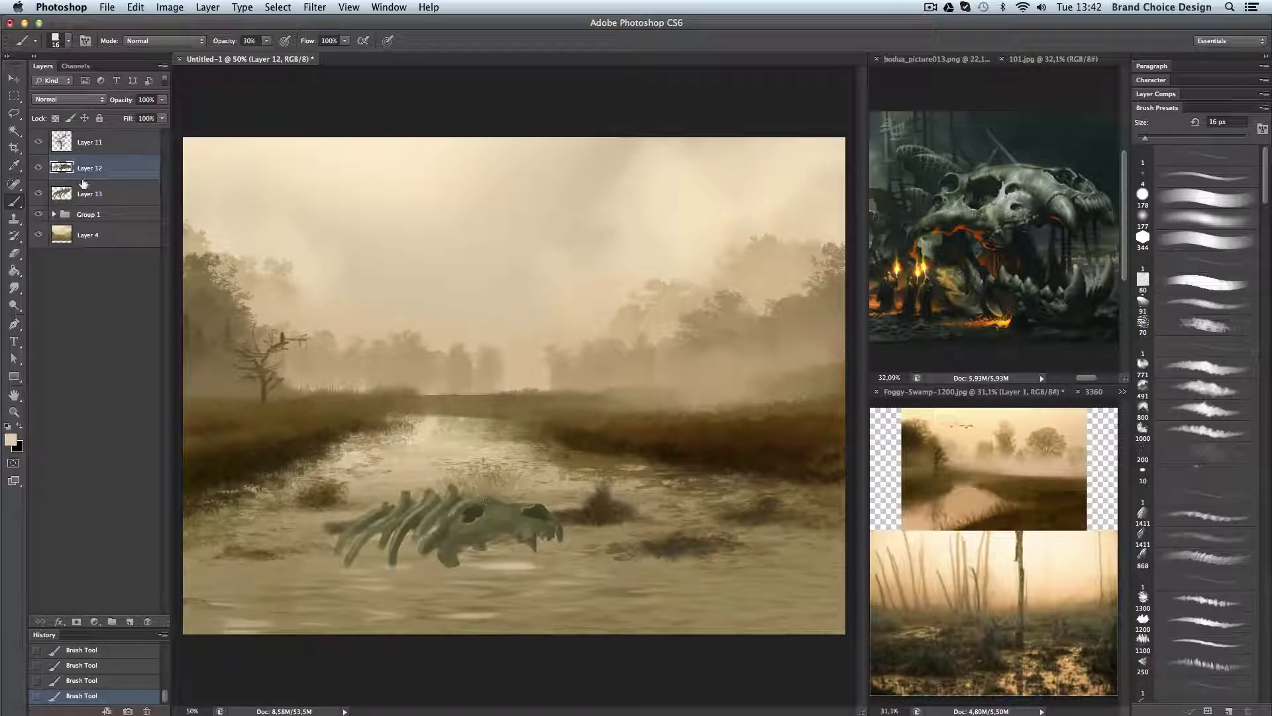
On Layer 13, paint dark olive strokes under the ribs and skull with a 40 px brush, then smudge them.
left_click(83, 192)
left_click(491, 556, "alt")
left_click_drag(490, 556, 510, 557)
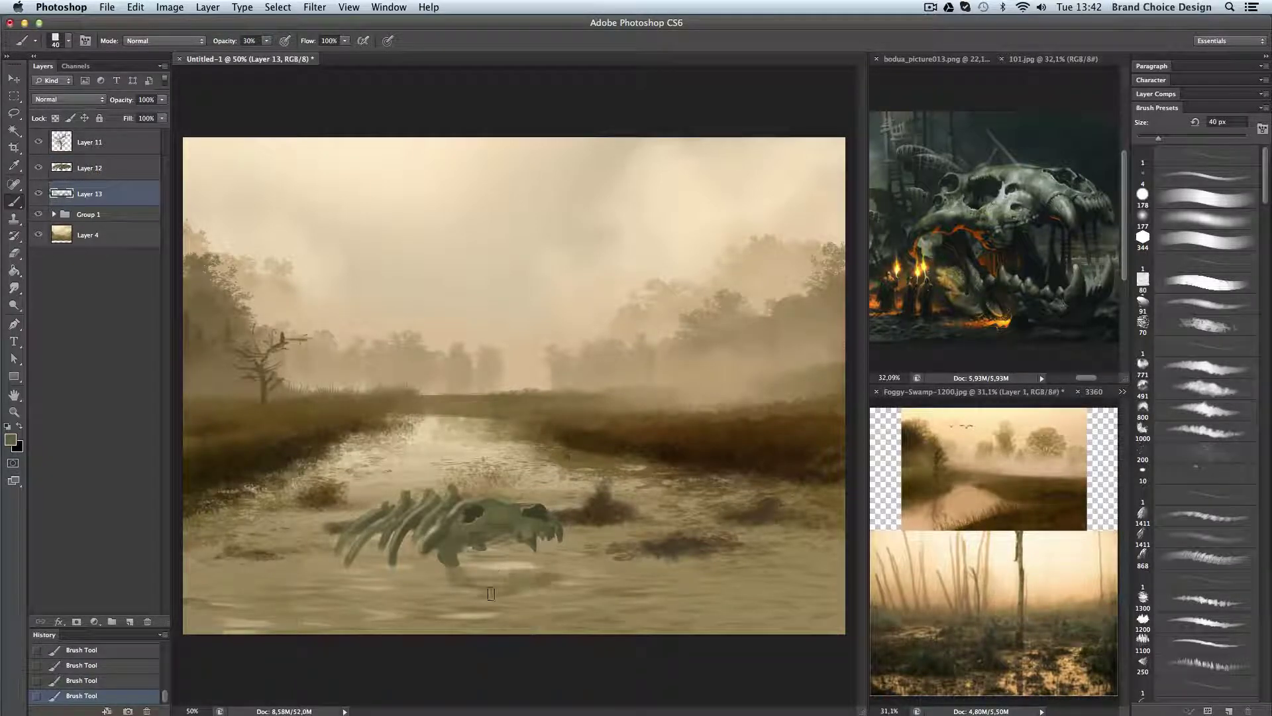
left_click_drag(389, 578, 351, 569)
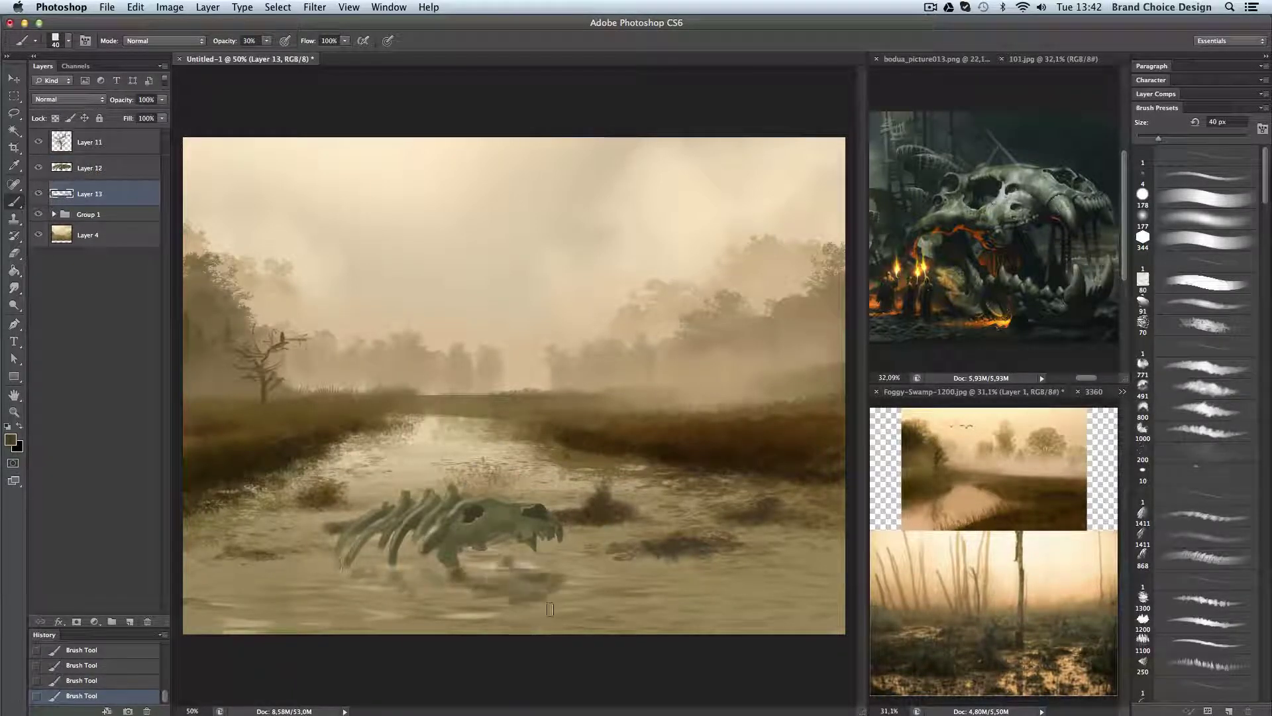
left_click_drag(457, 583, 362, 581)
left_click(15, 293)
mouse_move(569, 560)
left_mouse_down()
mouse_move(511, 560)
mouse_move(530, 573)
mouse_move(450, 583)
left_mouse_up()
left_click_drag(354, 611, 325, 610)
Brush light tan ripples, then dark ripples at 80% opacity below the skeleton.
key("b")
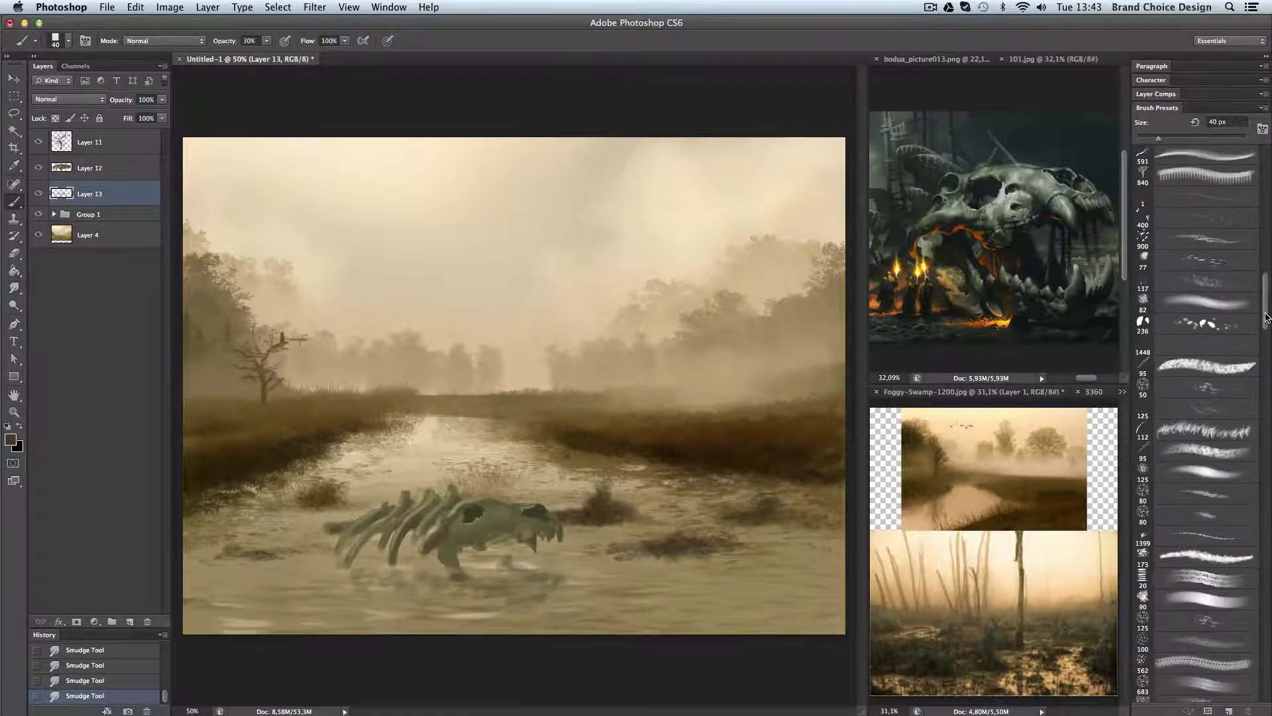
left_click(526, 566, "alt")
mouse_move(570, 583)
left_mouse_down()
mouse_move(609, 589)
mouse_move(502, 594)
mouse_move(411, 619)
left_mouse_up()
key("bracketright")
left_click(10, 439)
left_click(500, 261)
key("Return")
key("8")
left_click_drag(610, 613, 331, 622)
Paint a long light tan ripple across the lower water with a ~109 px brush.
left_click(411, 550, "alt")
key("bracketright")
key("bracketright")
key("bracketright")
key("bracketleft")
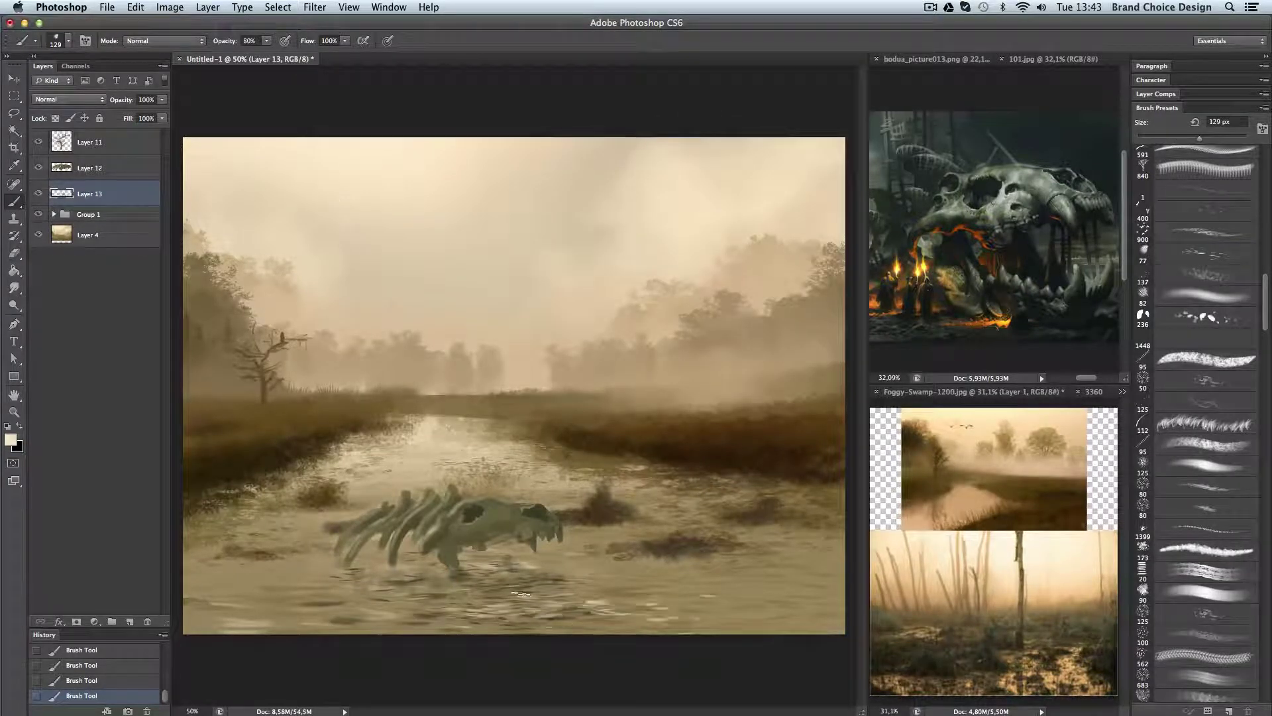
left_click_drag(676, 613, 218, 610)
left_click(685, 566, "alt")
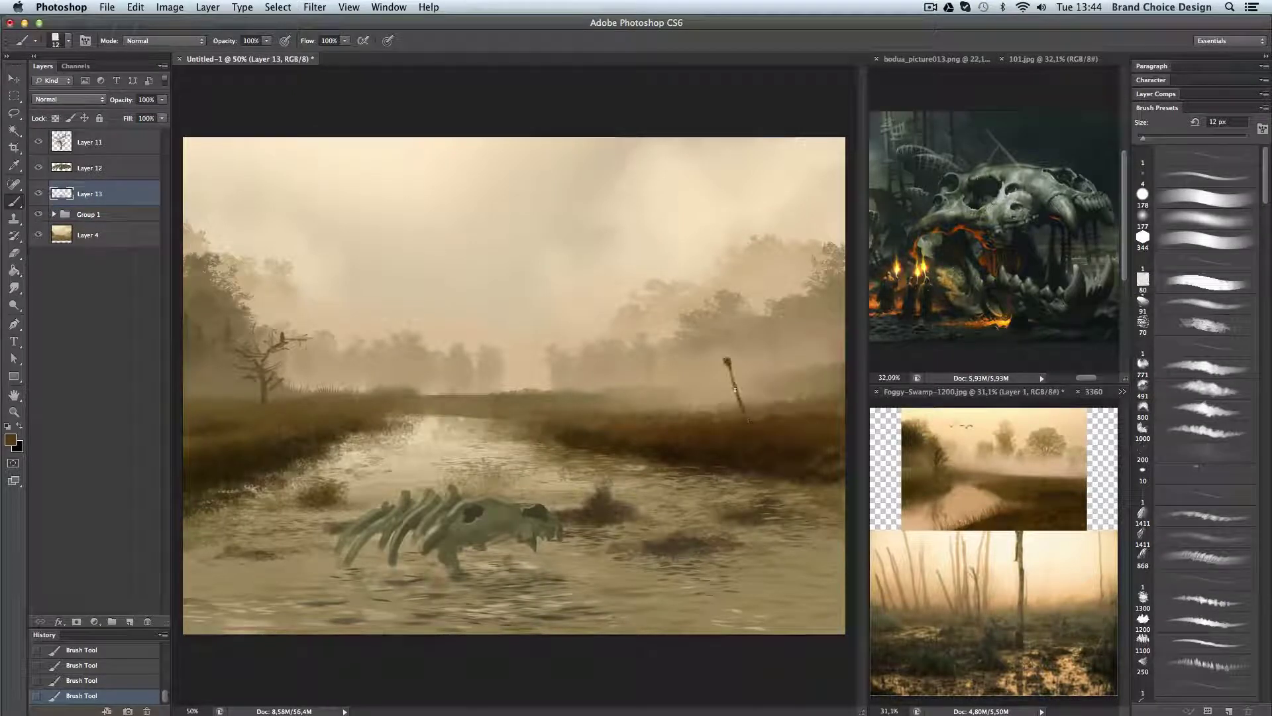
Paint a thin stick beside the right-bank post and textured grass along the left riverbank.
left_click_drag(724, 423, 720, 400)
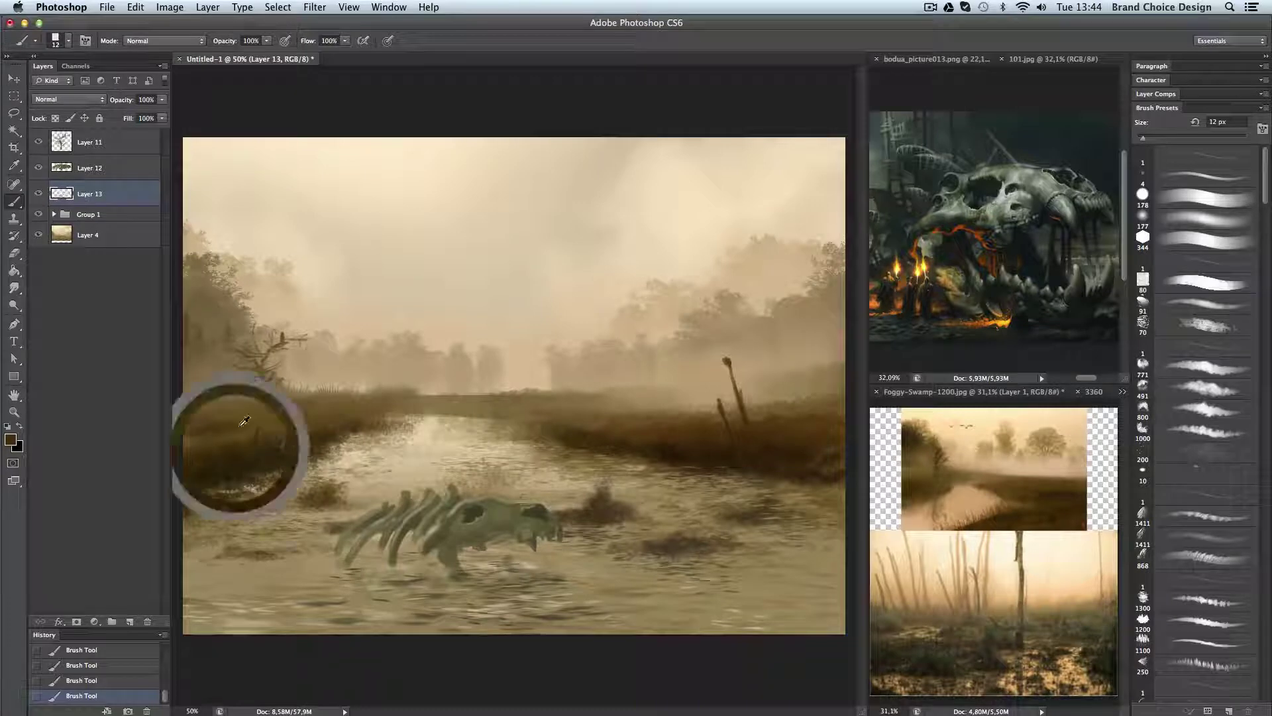
key(".")
left_click_drag(308, 446, 284, 445)
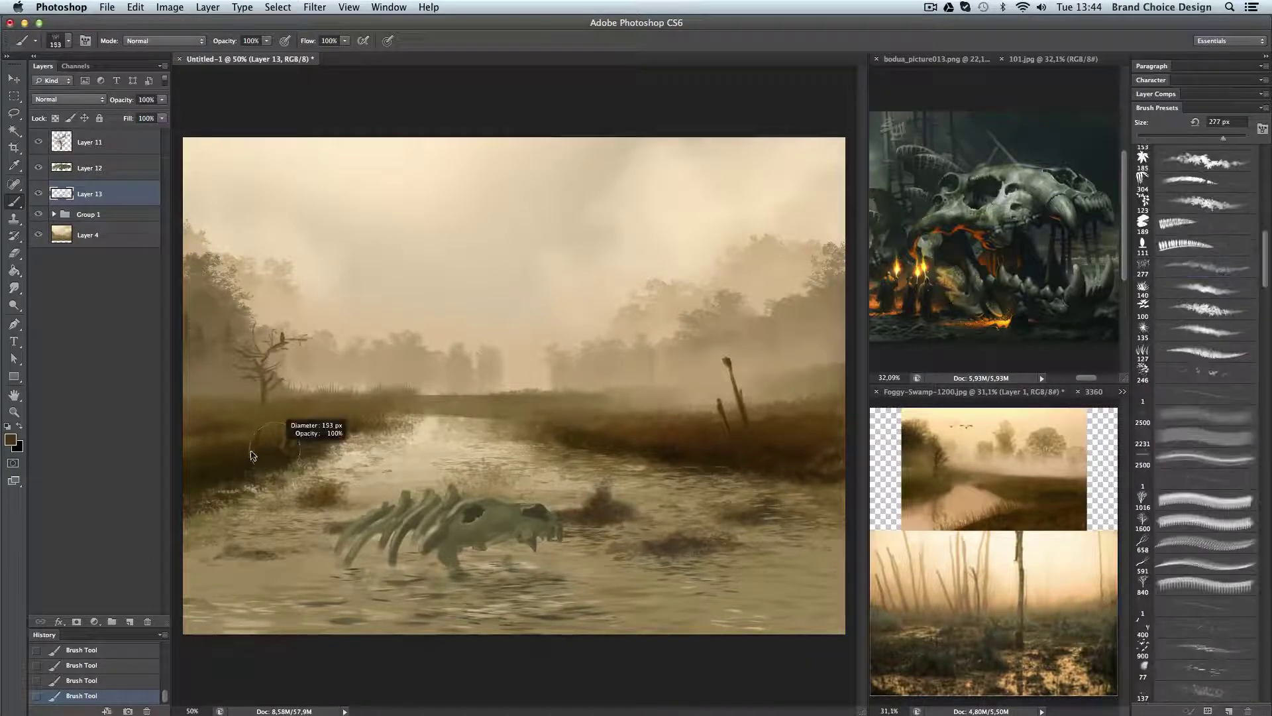
left_click_drag(768, 449, 795, 449)
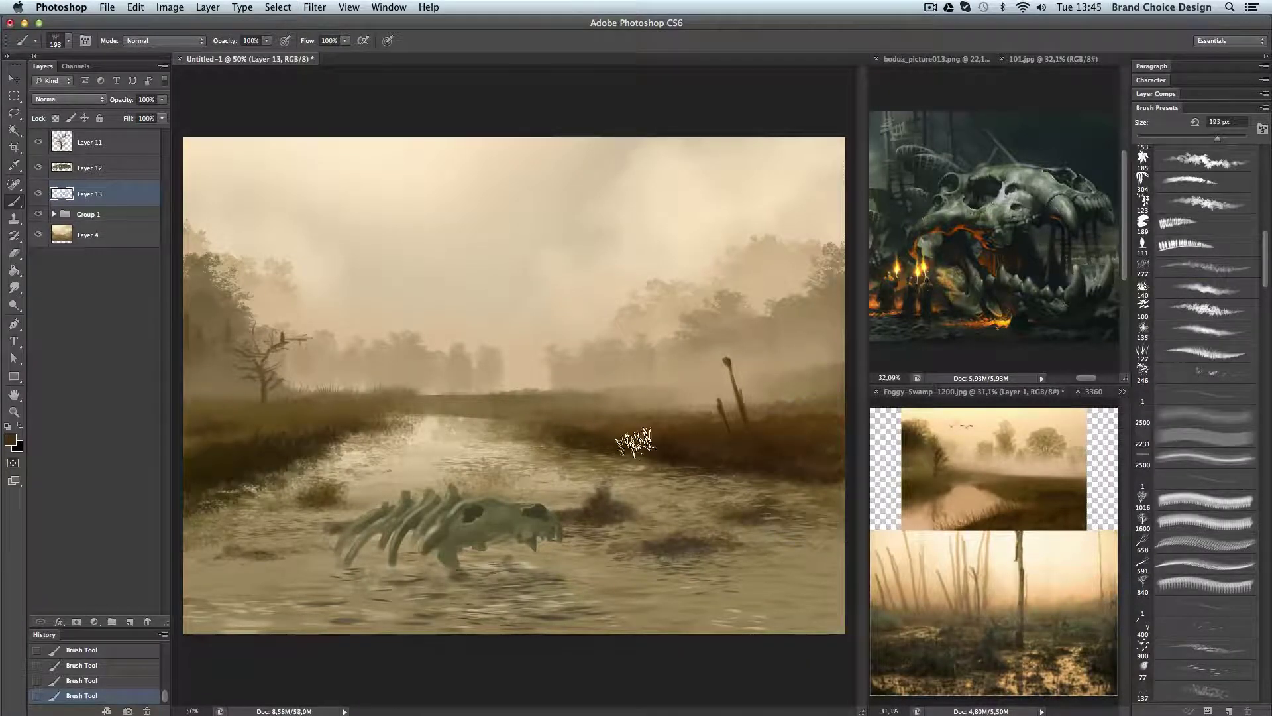
key("ctrl+z")
left_click_drag(198, 517, 378, 411)
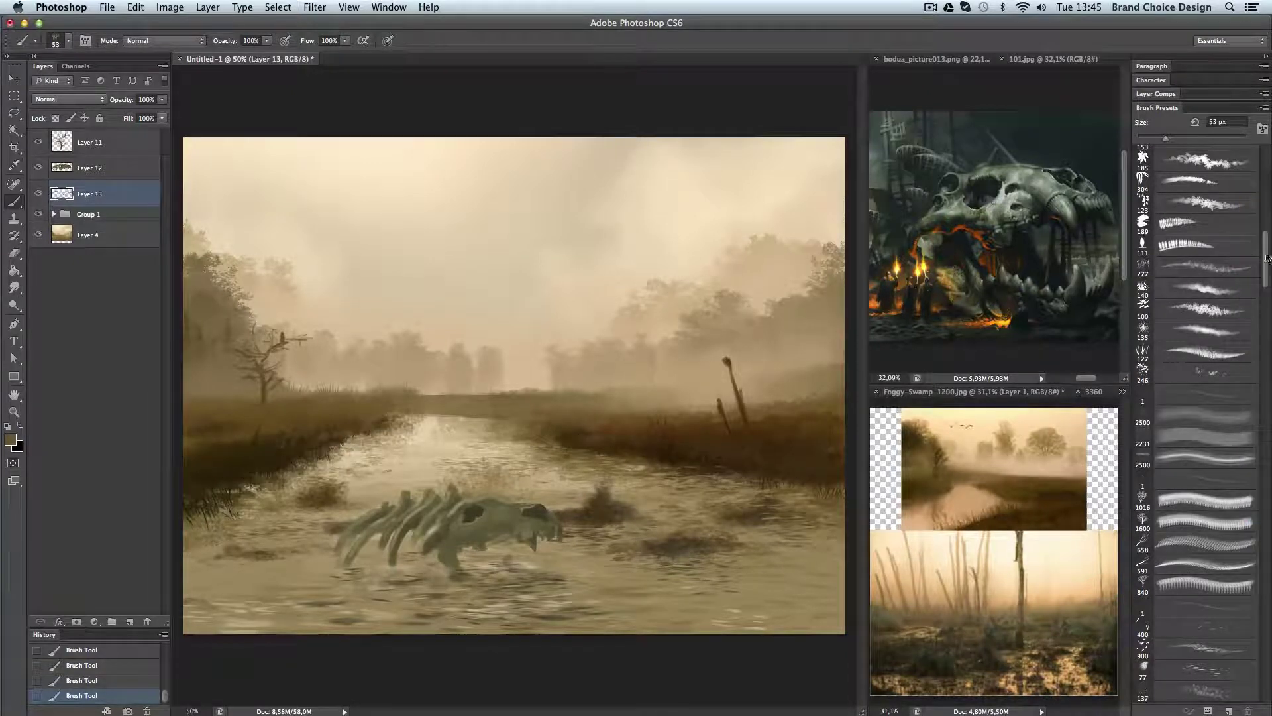
Add a 4 px grass blade on the far bank, then open Hue/Saturation on the skeleton layer.
left_click_drag(1267, 259, 1267, 176)
left_click(1202, 177)
left_click_drag(621, 439, 626, 429)
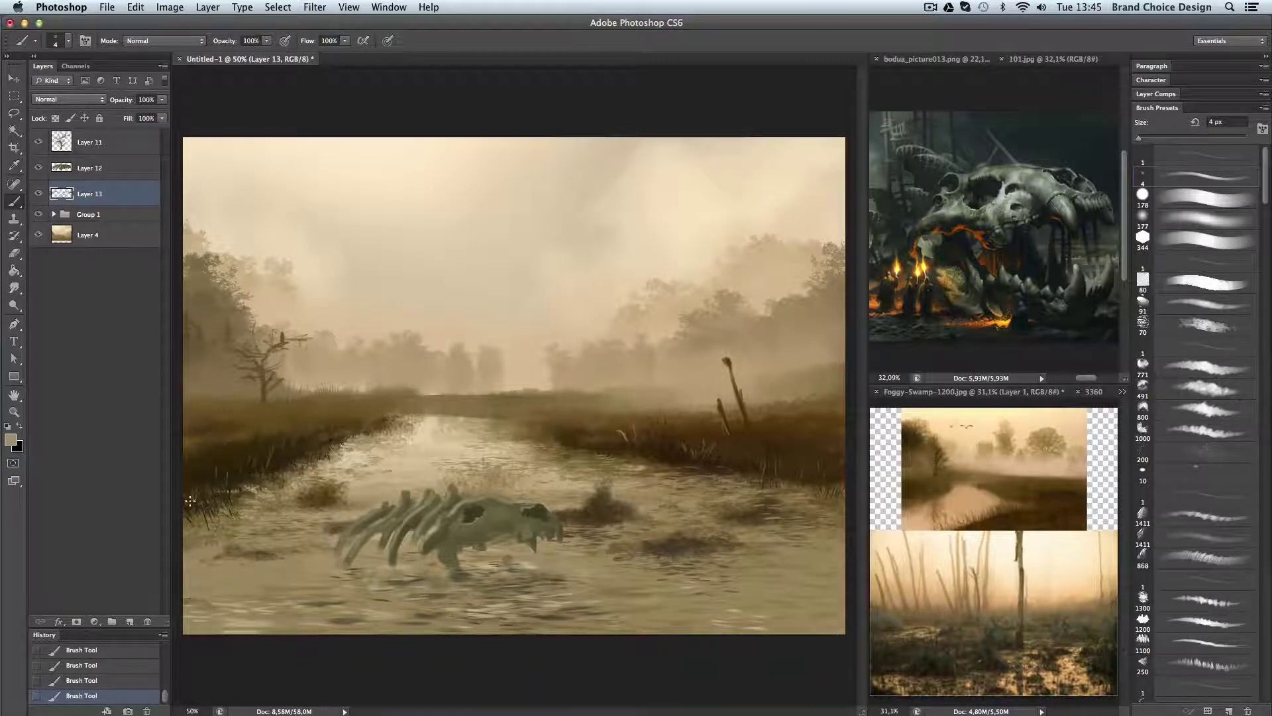
left_click(99, 167)
key("ctrl+u")
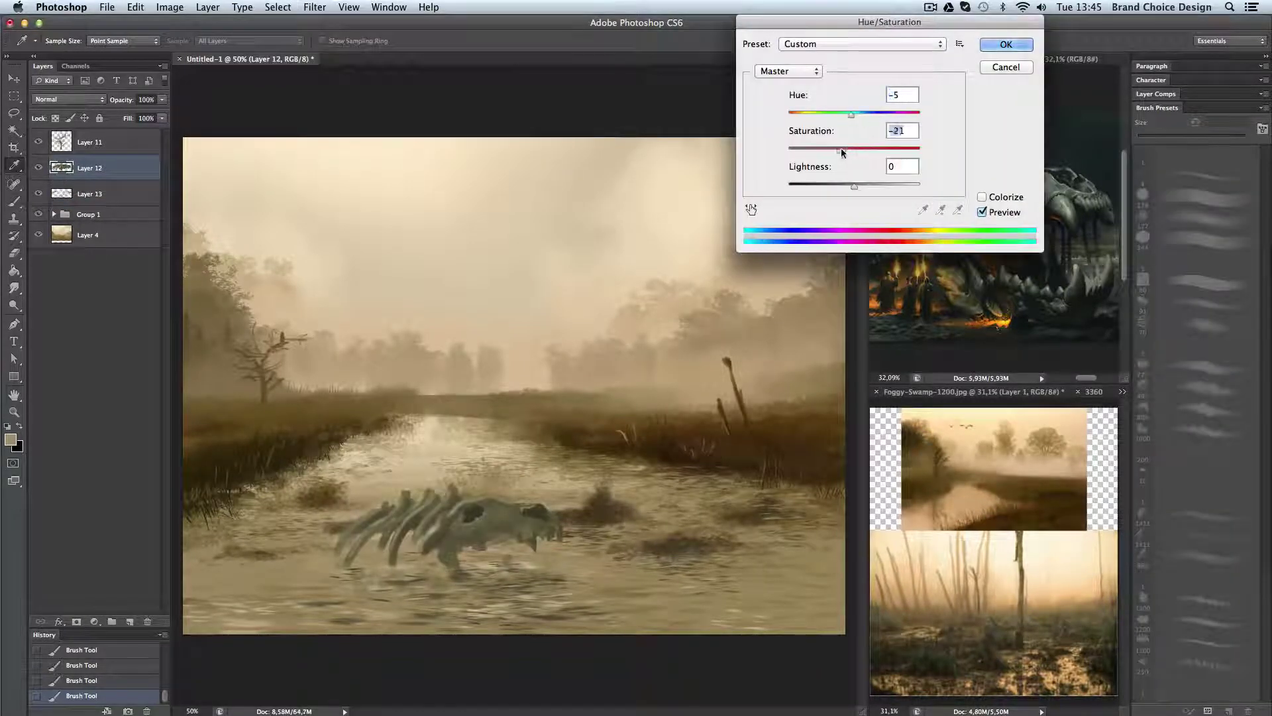
Confirm the skeleton desaturation and paint dark shadows under the skeleton on a new layer.
key("Return")
key("b")
key("ctrl+shift+alt+n")
left_click(373, 547, "alt")
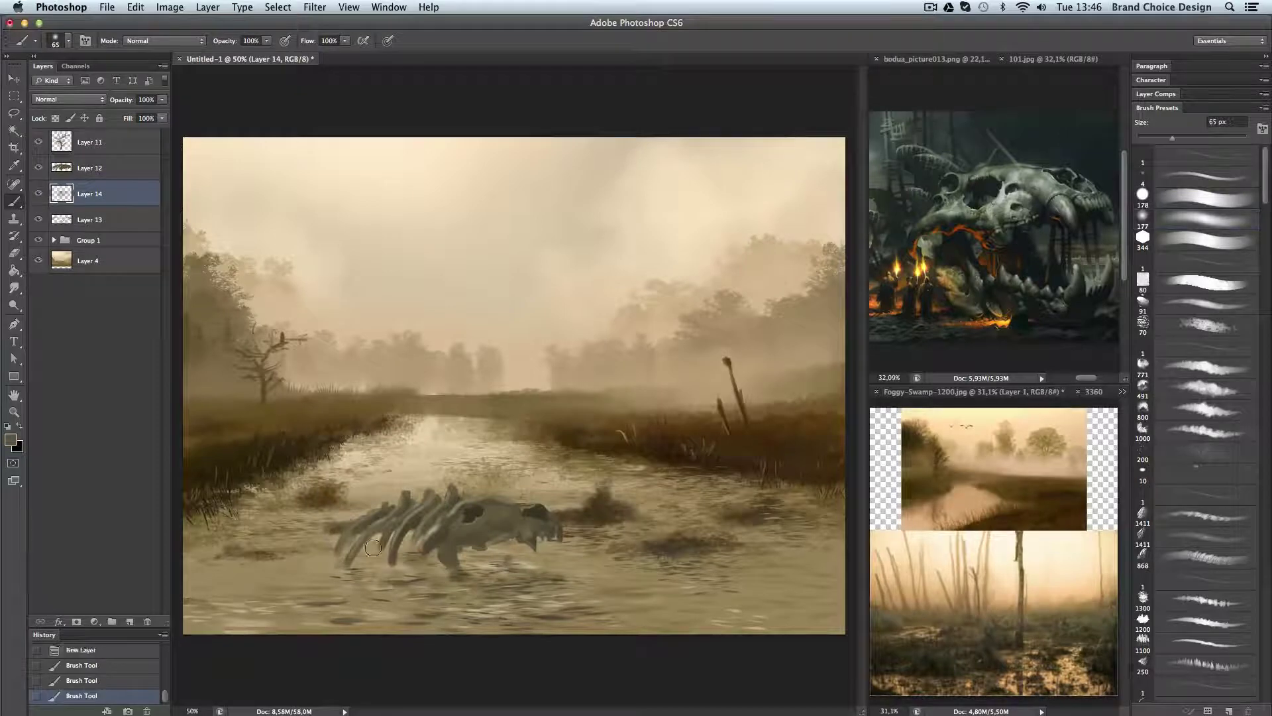
left_click_drag(355, 560, 566, 578)
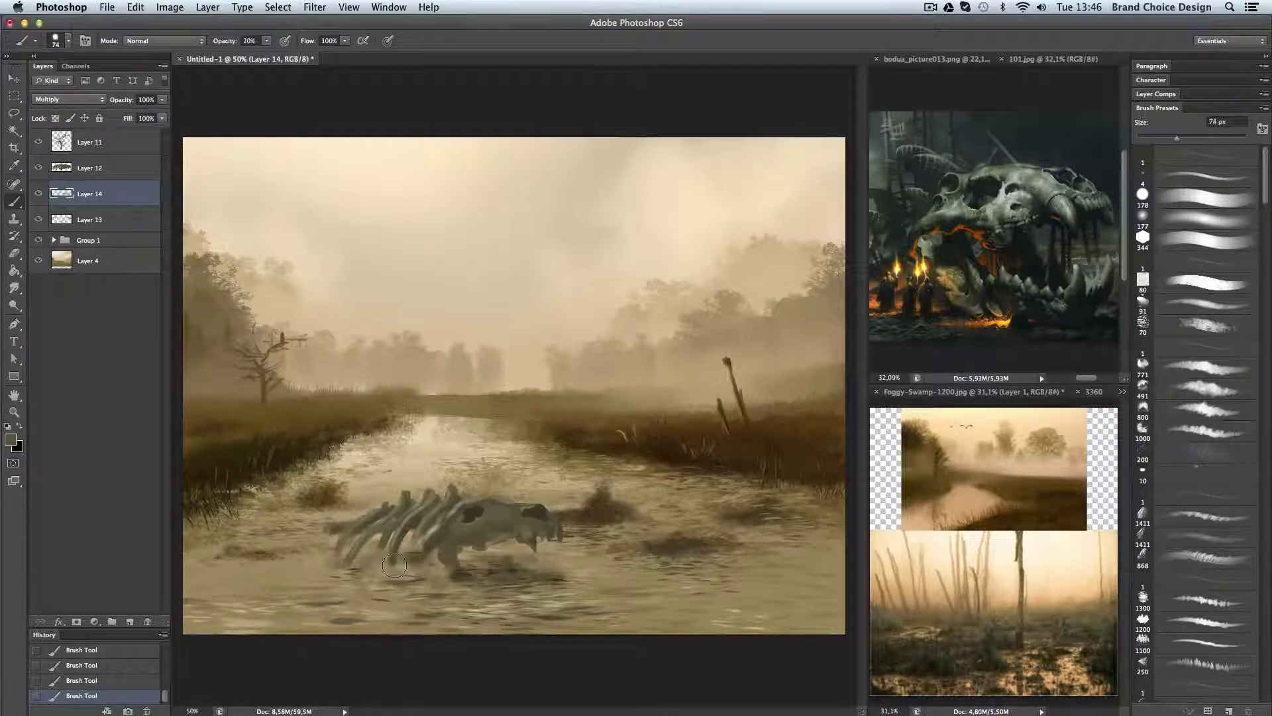
left_click_drag(334, 542, 534, 584)
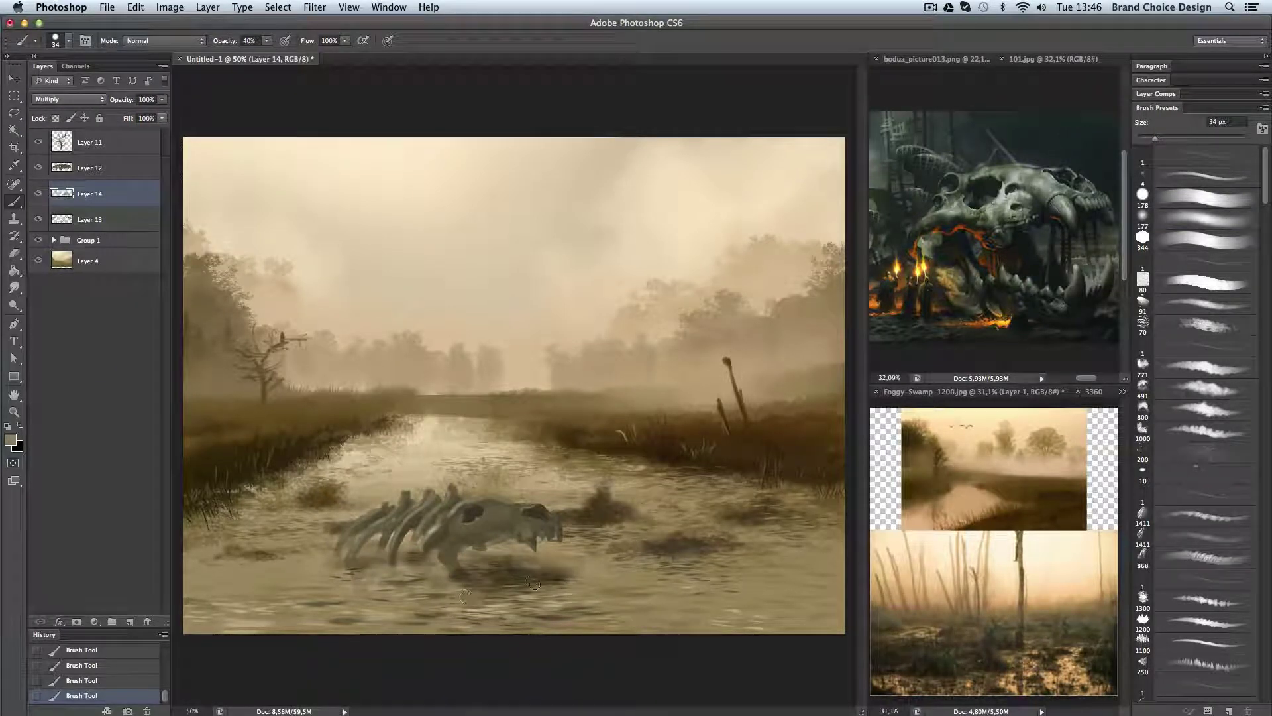
On a new layer above Layer 12, dab soft light spots along the water's bottom edge.
key("alt+]")
key("ctrl+shift+alt+n")
left_click(1142, 236)
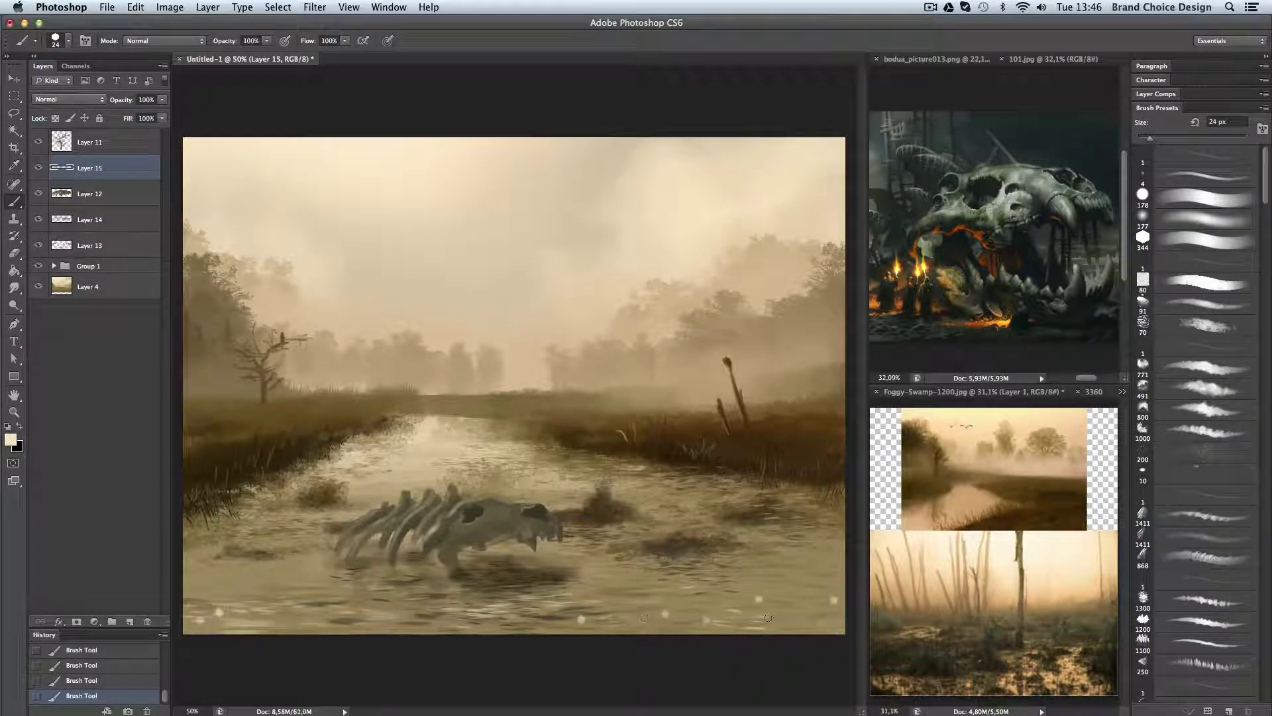
left_click(834, 622)
left_click(661, 623)
Merge a layer down, then paint soft fog at 20% opacity over the mid-distance trees on a new layer.
left_click(89, 245)
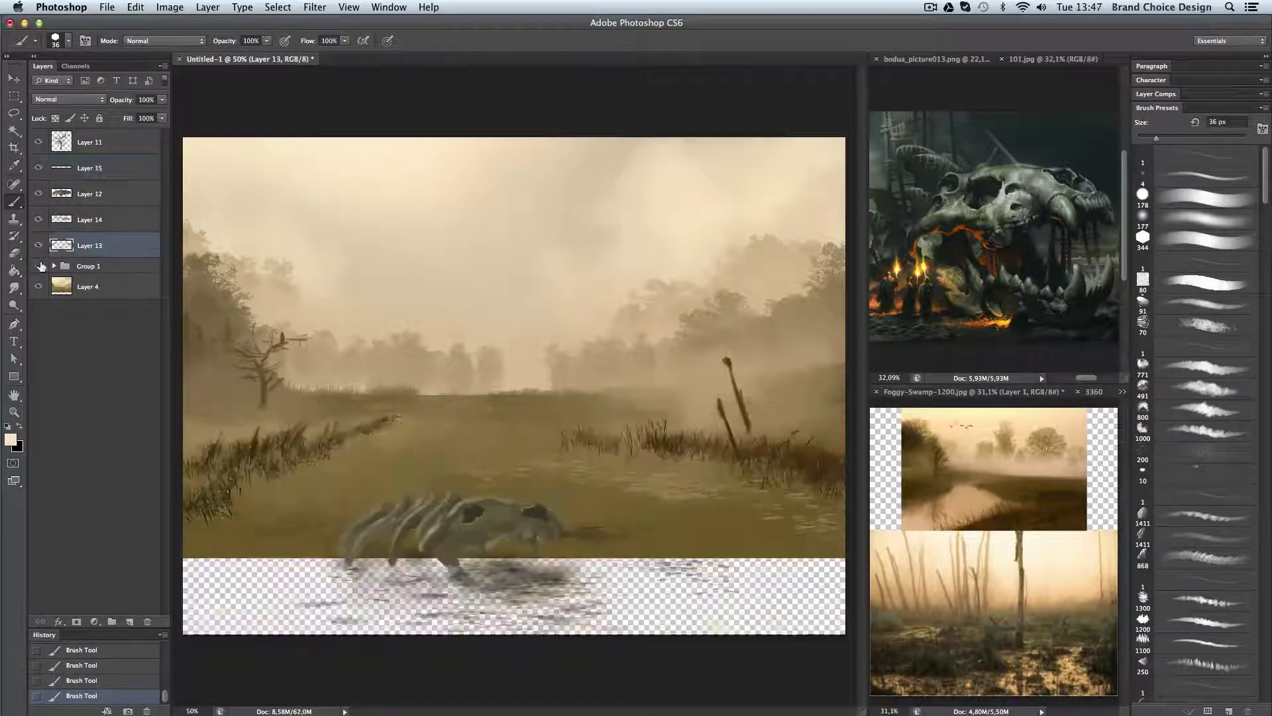
left_click(53, 266)
left_click(85, 338)
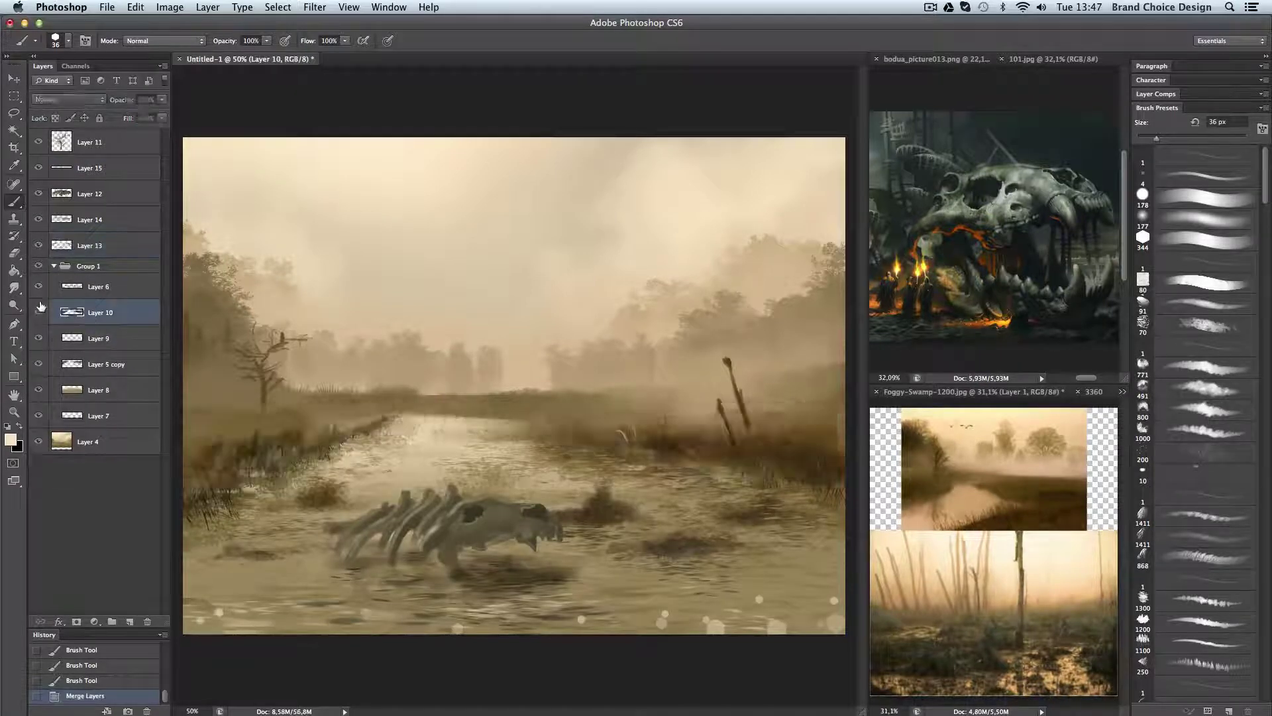
key("ctrl+e")
key("ctrl+shift+alt+n")
key("2")
mouse_move(762, 390)
left_mouse_down()
mouse_move(809, 369)
mouse_move(596, 358)
left_mouse_up()
left_click_drag(662, 384, 199, 358)
Collapse Group 1, compare the skeleton's visibility, and add a new empty layer above Layer 13.
left_click(54, 266)
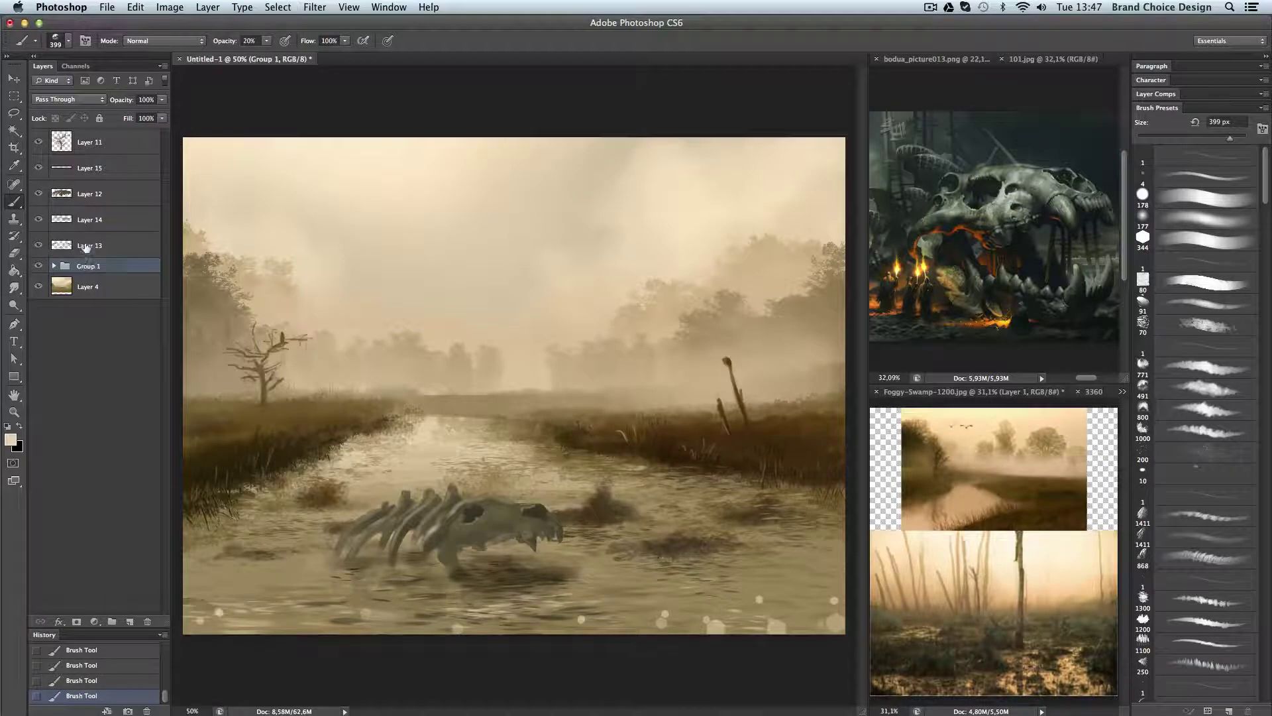
left_click(67, 194)
left_click(38, 193)
left_click(97, 224)
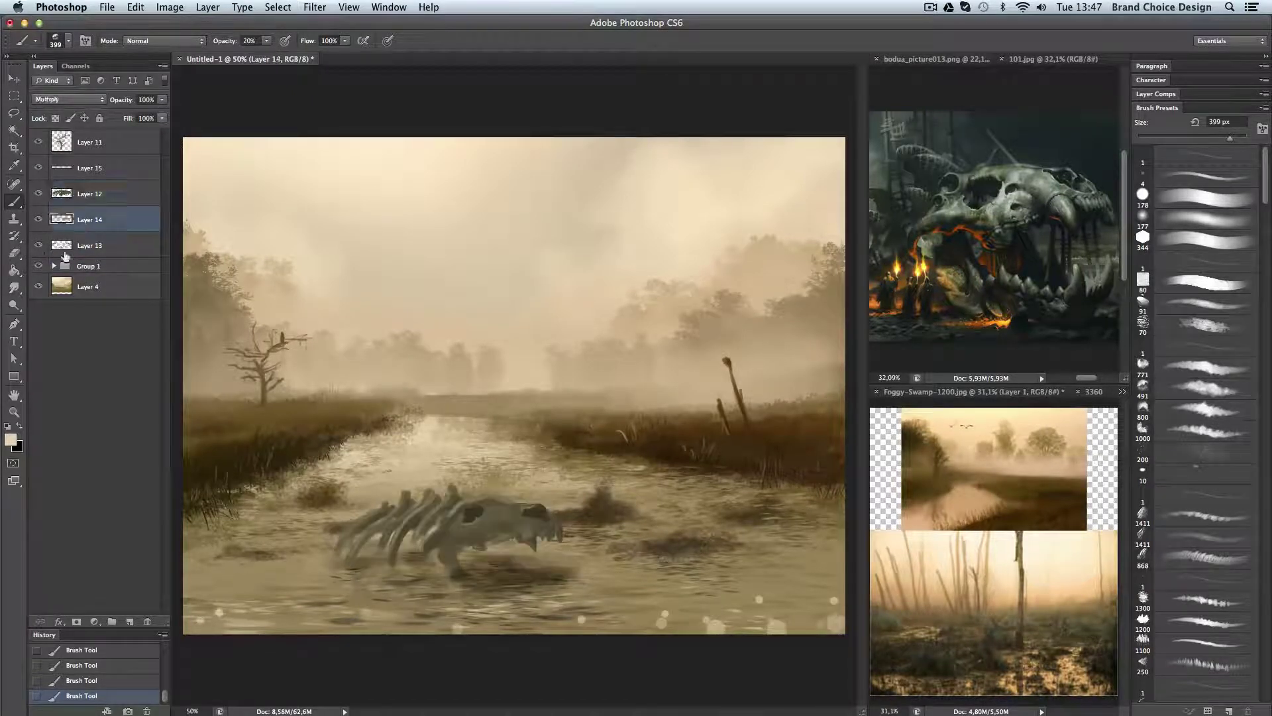
left_click(62, 251)
key("ctrl+shift+alt+n")
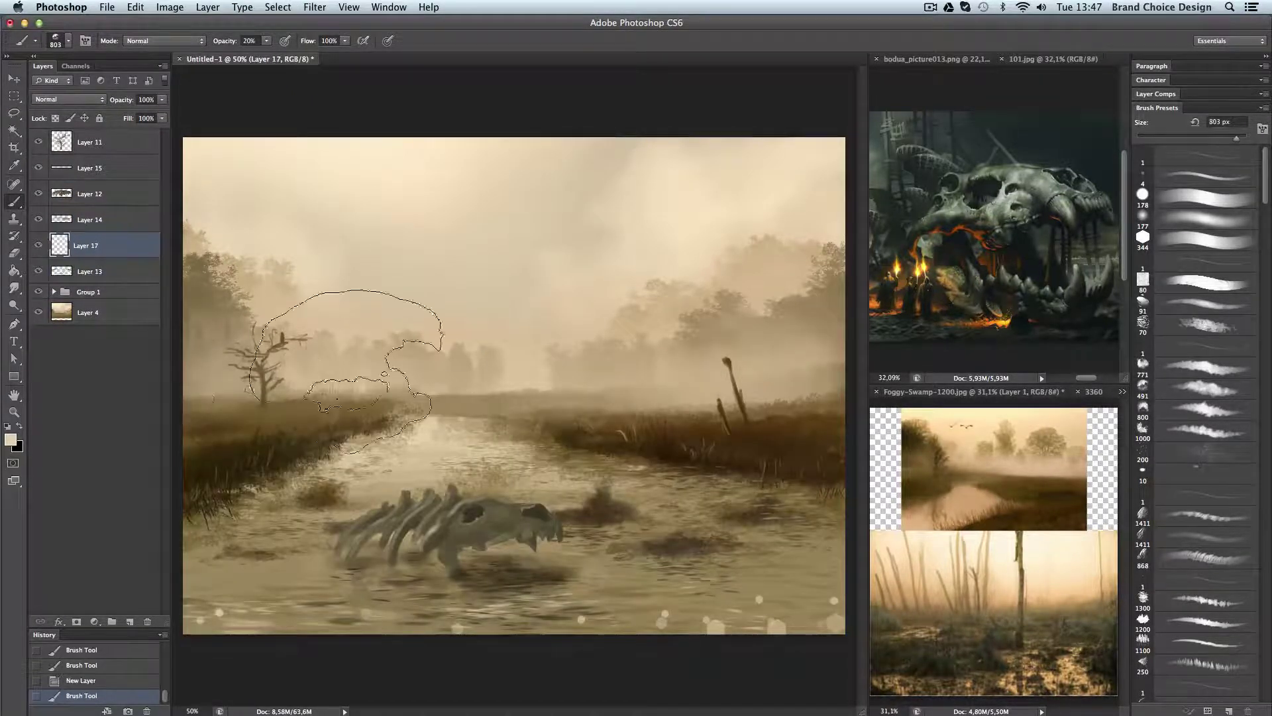
On a new layer, paint white ripple streaks near the water's bottom edge.
key("ctrl+shift+bracketright")
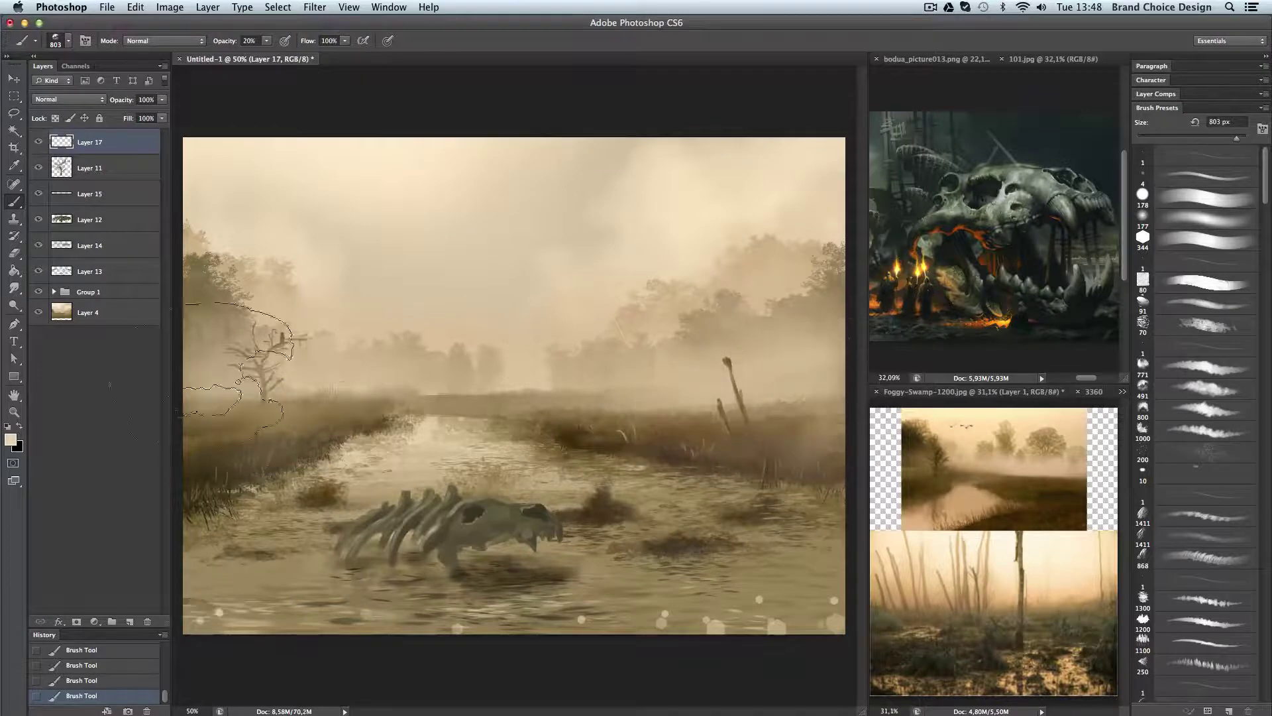
key("ctrl+shift+alt+n")
key("v")
key("b")
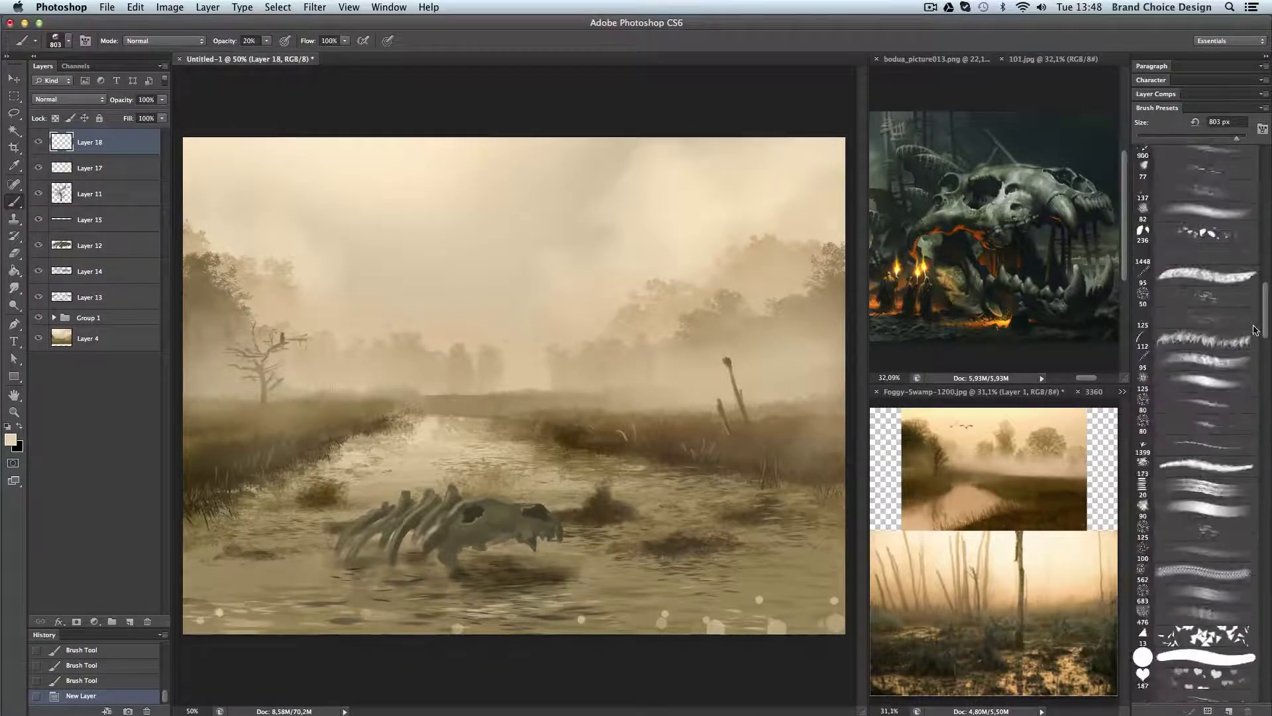
scroll(1199, 351, "down", 5)
left_click(1208, 379)
key("0")
key("d")
key("x")
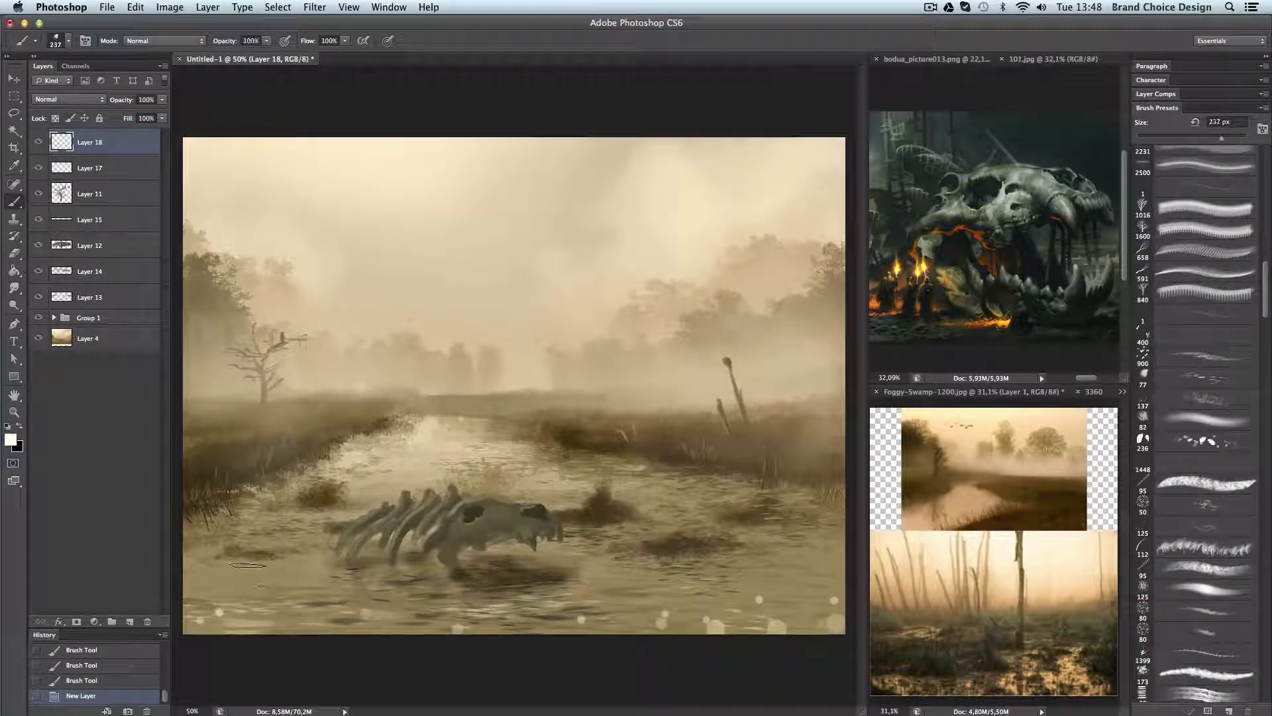
left_click_drag(312, 612, 432, 610)
left_click_drag(592, 623, 694, 623)
left_click_drag(493, 464, 464, 464)
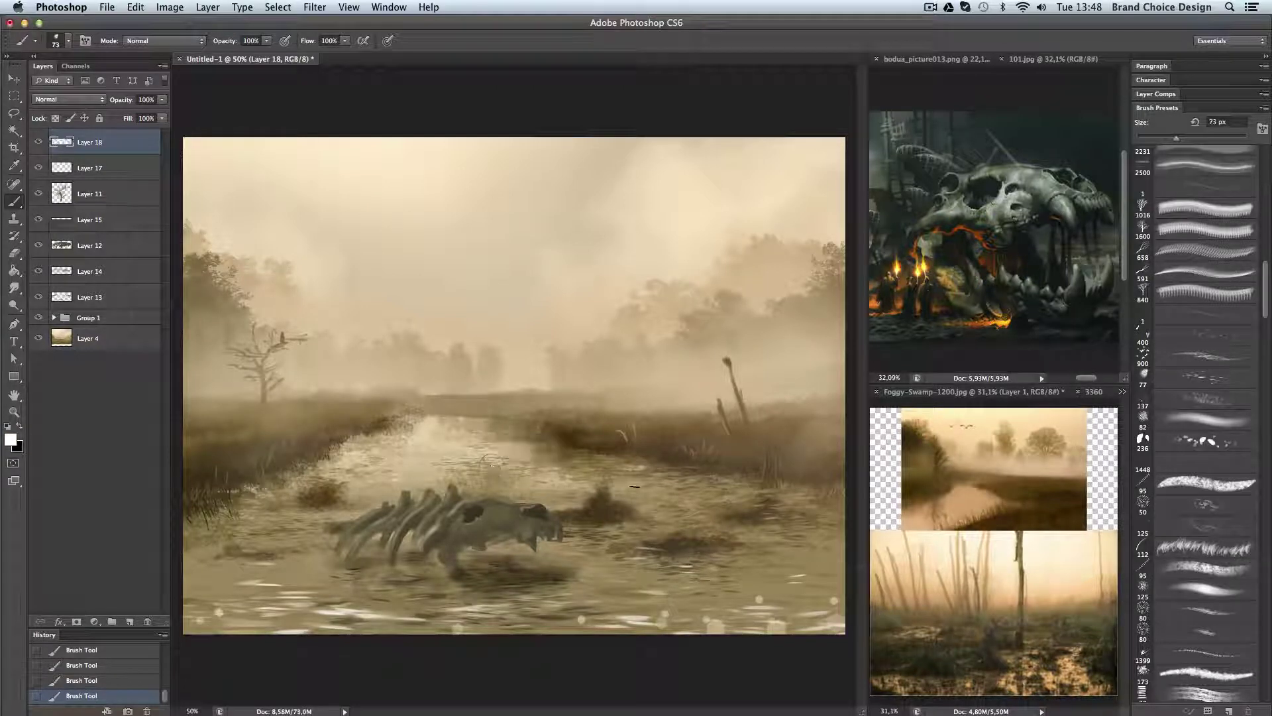
Above Layer 4, paint a soft warm sun glow at 20% opacity on a Linear Dodge (Add) layer.
left_click(91, 326)
key("ctrl+shift+alt+n")
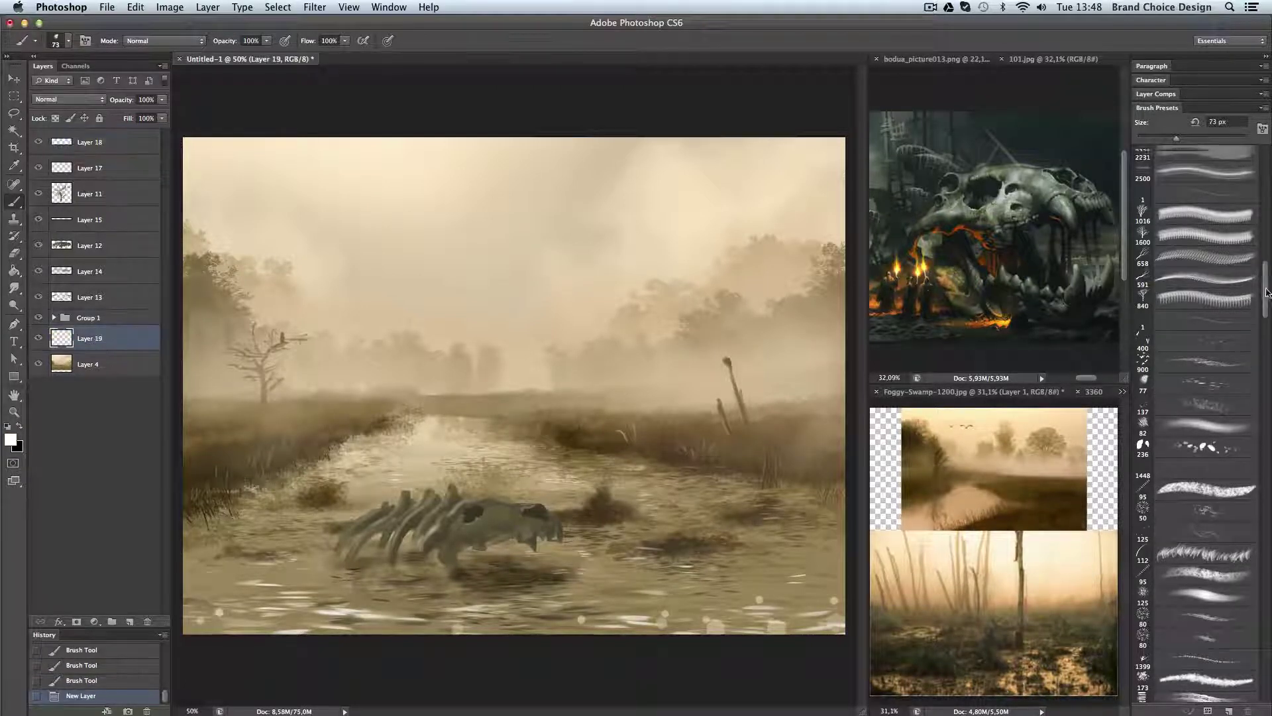
scroll(1203, 265, "up", 10)
left_click(361, 177)
key("ctrl+shift+alt+n")
left_click(68, 100)
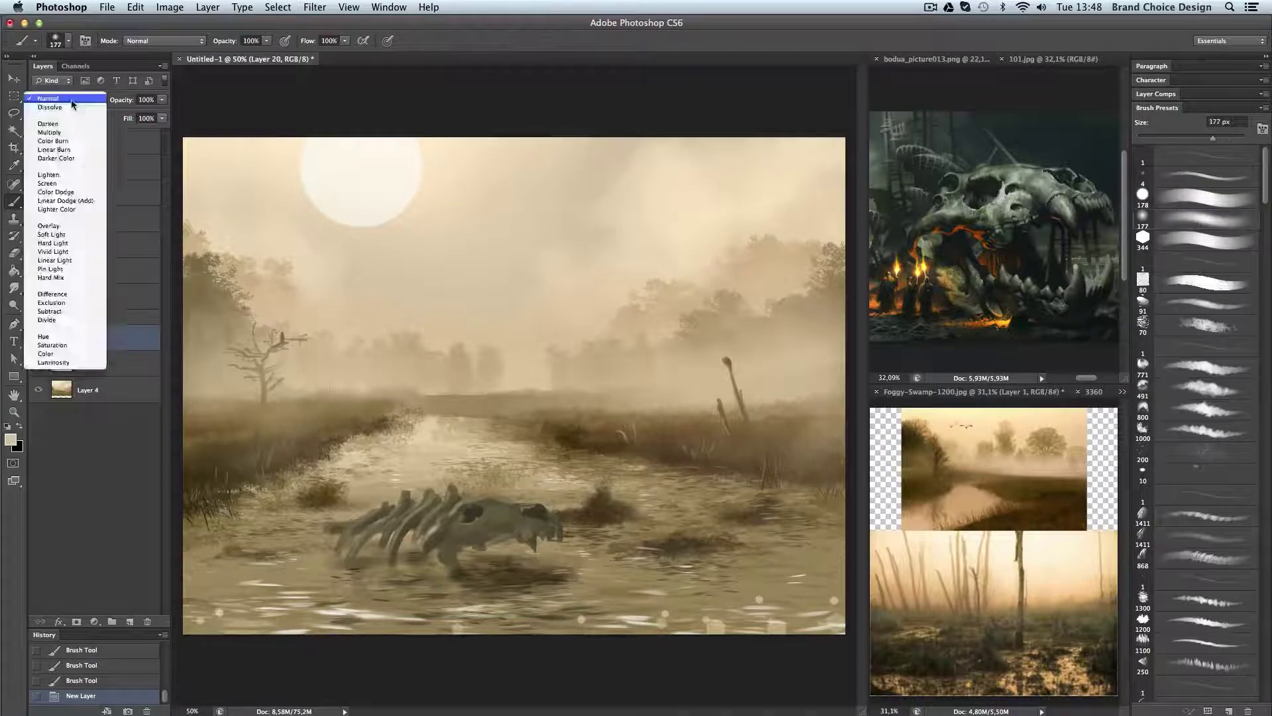
left_click(67, 216)
left_click(369, 178, "alt")
key("2")
left_click_drag(349, 167, 360, 161)
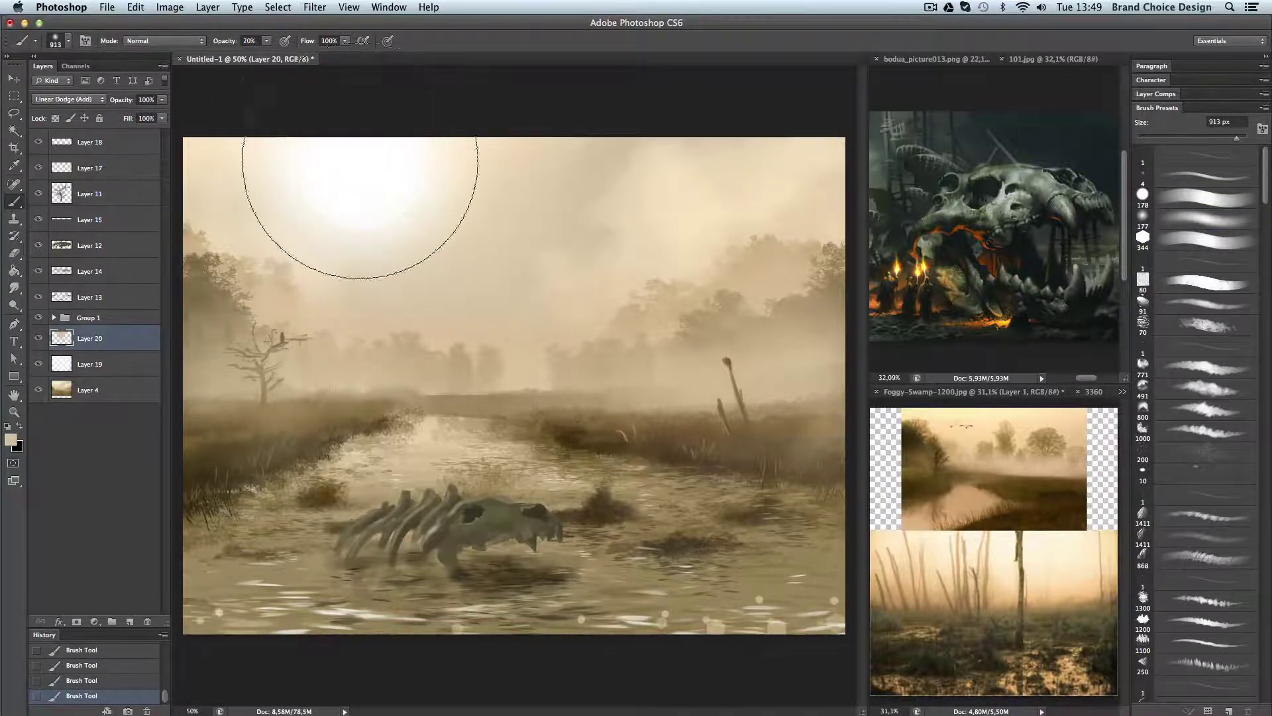
Add a Color Dodge layer with a 70% hexagon-brush glow below the sun, set to 65% opacity.
left_click(1186, 240)
key("ctrl+shift+alt+n")
key("shift+alt+d")
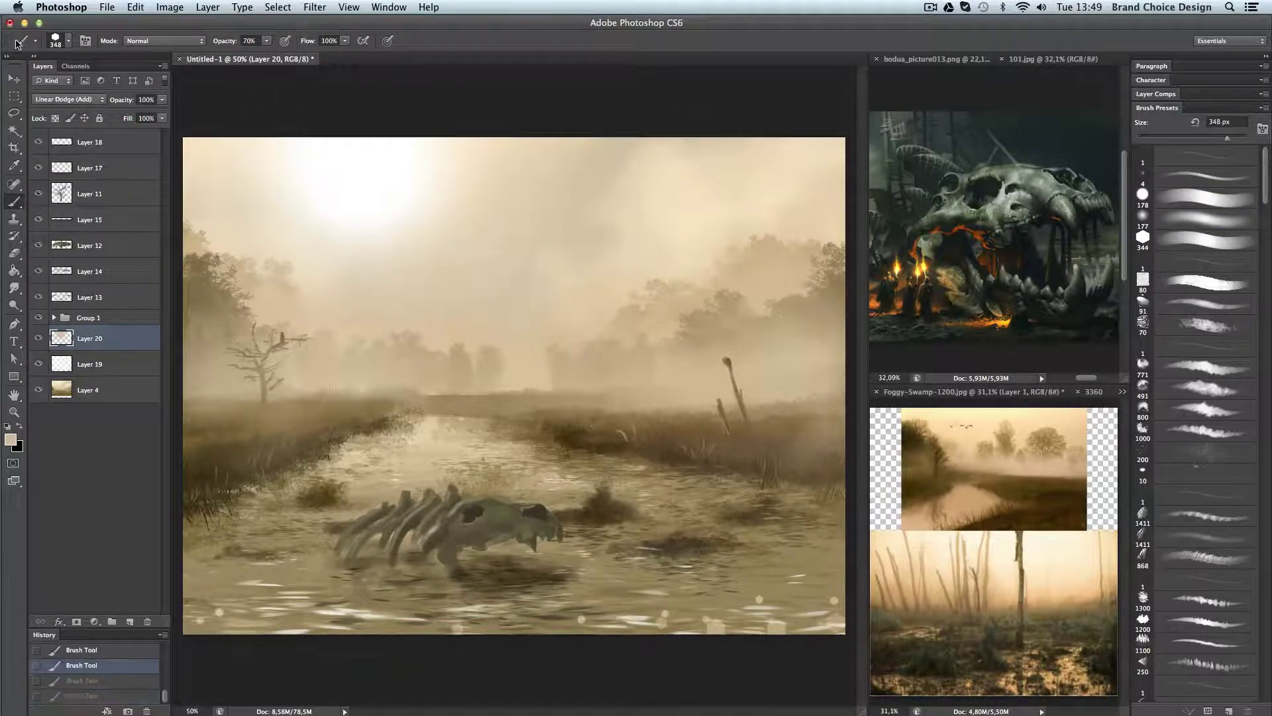
key("7")
left_click_drag(494, 281, 563, 335)
left_click(546, 304)
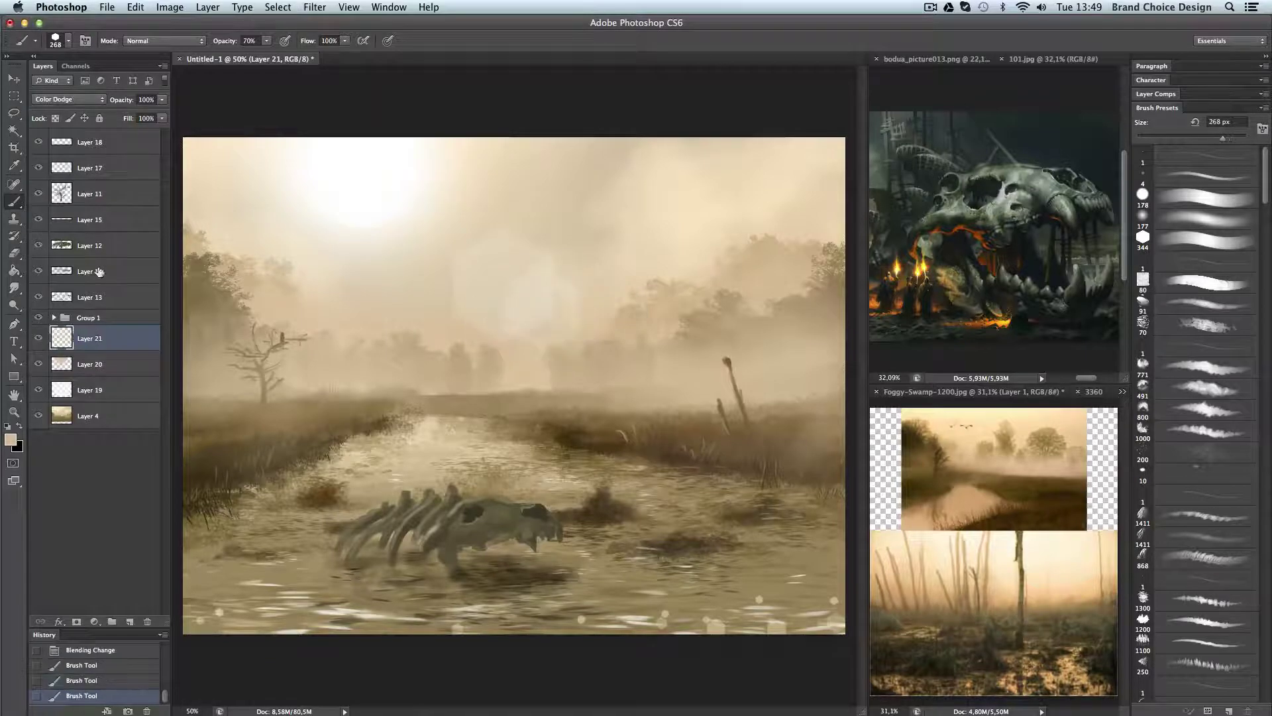
left_click_drag(161, 100, 146, 151)
key("alt+shift+bracketleft")
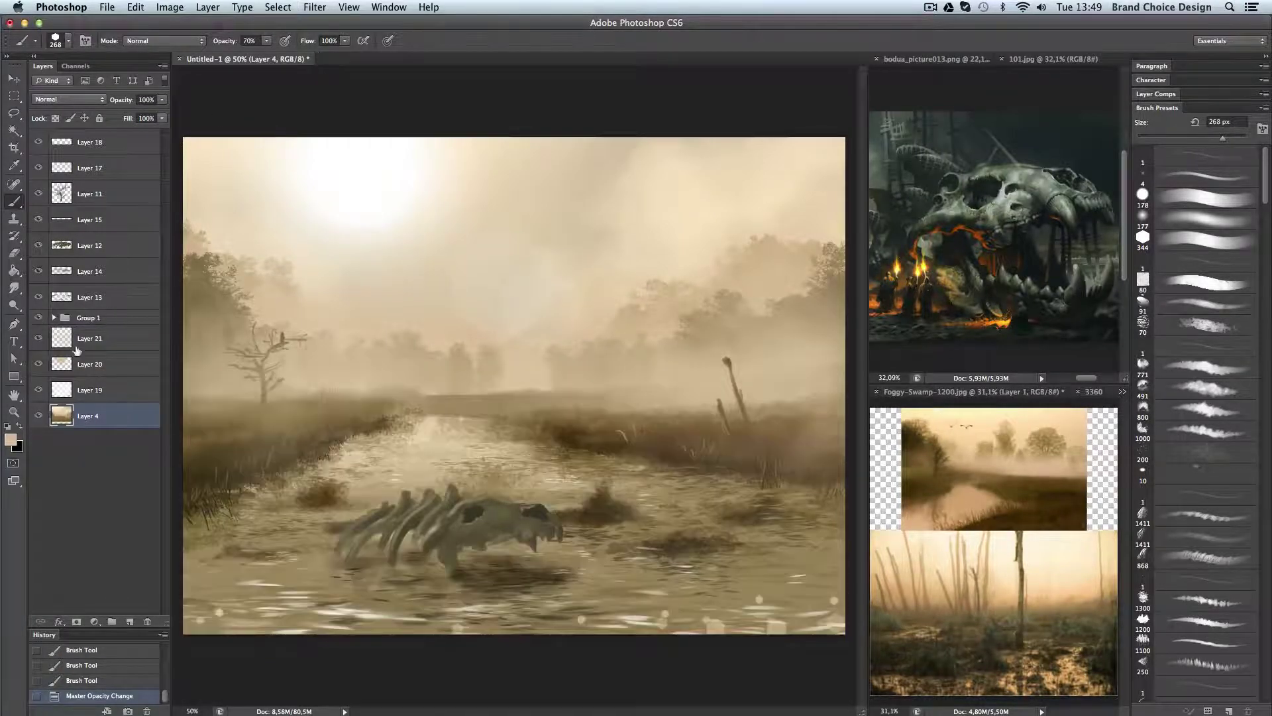
Apply a trial Tilt-Shift blur with the centre shifted left and the upper focus line raised.
left_click(315, 6)
left_click(490, 192)
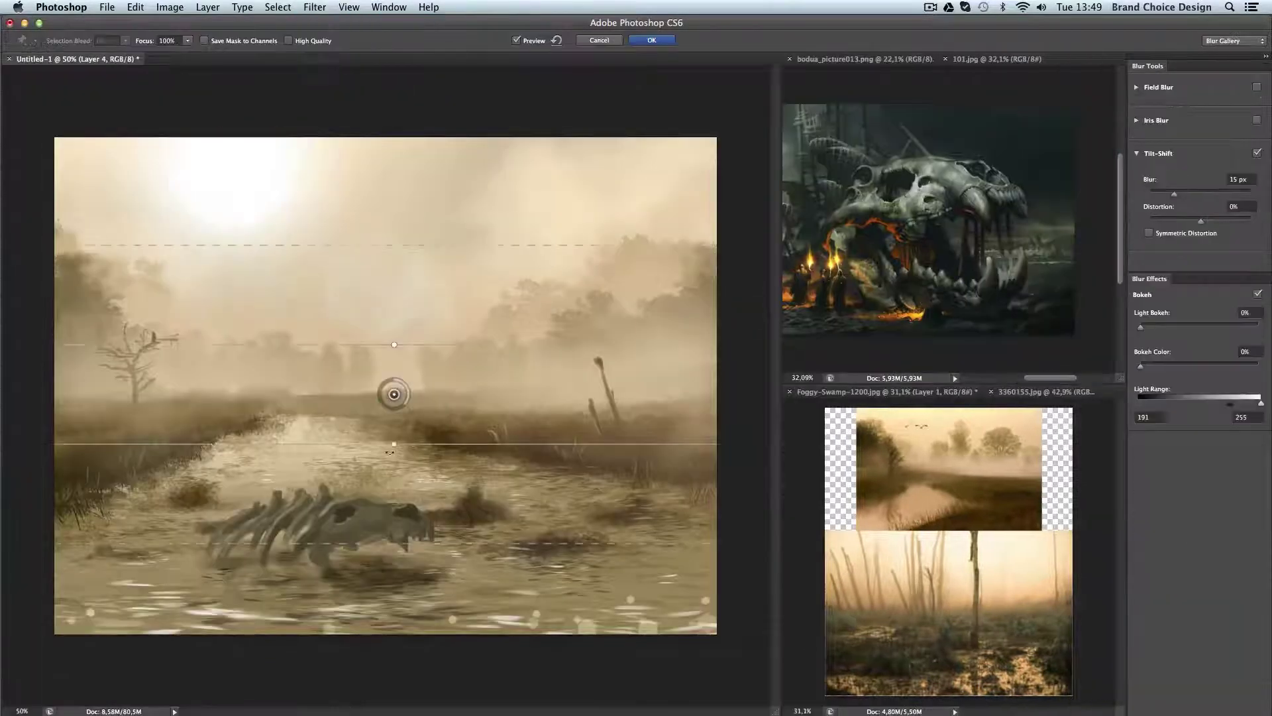
left_click_drag(394, 394, 348, 395)
left_click_drag(379, 344, 379, 314)
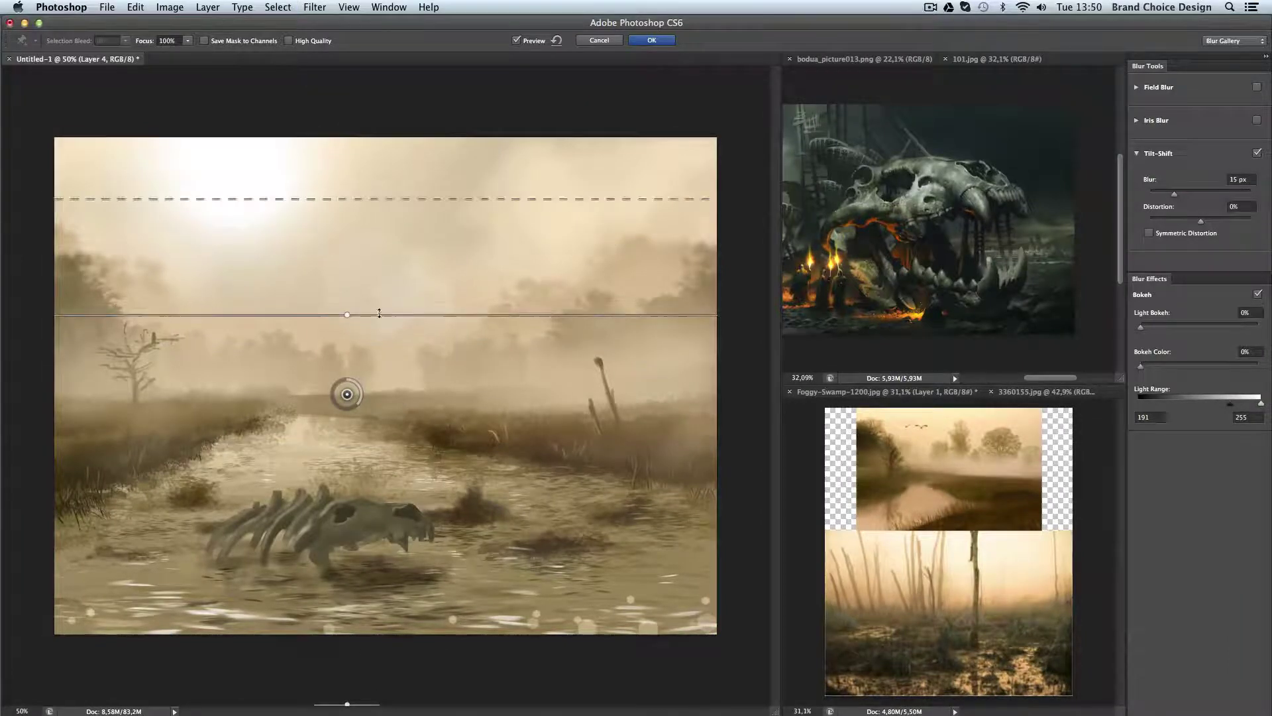
key("Return")
Merge the range of layers from Layer 20 upward into one layer.
left_click(103, 361)
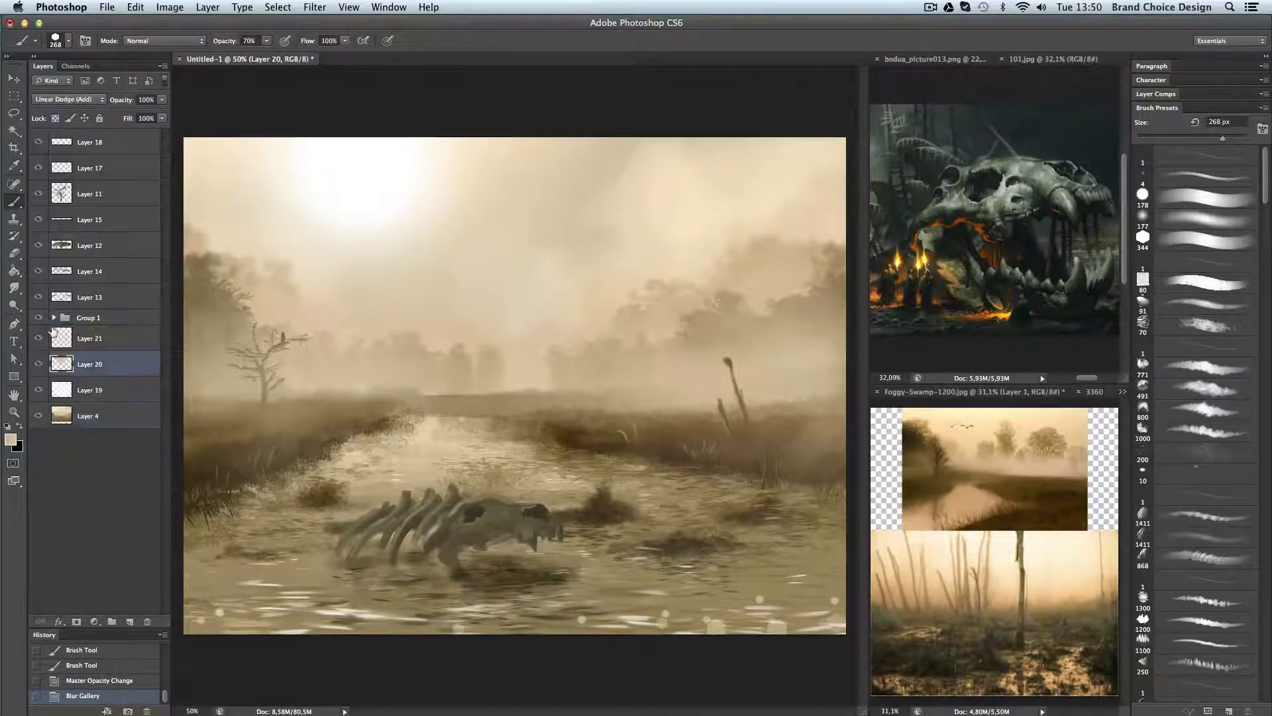
left_click(89, 142, "shift")
key("ctrl+e")
Reopen Tilt-Shift, centre the sharp band on the skeleton and add bright bokeh highlights.
left_click(315, 6)
left_click(503, 190)
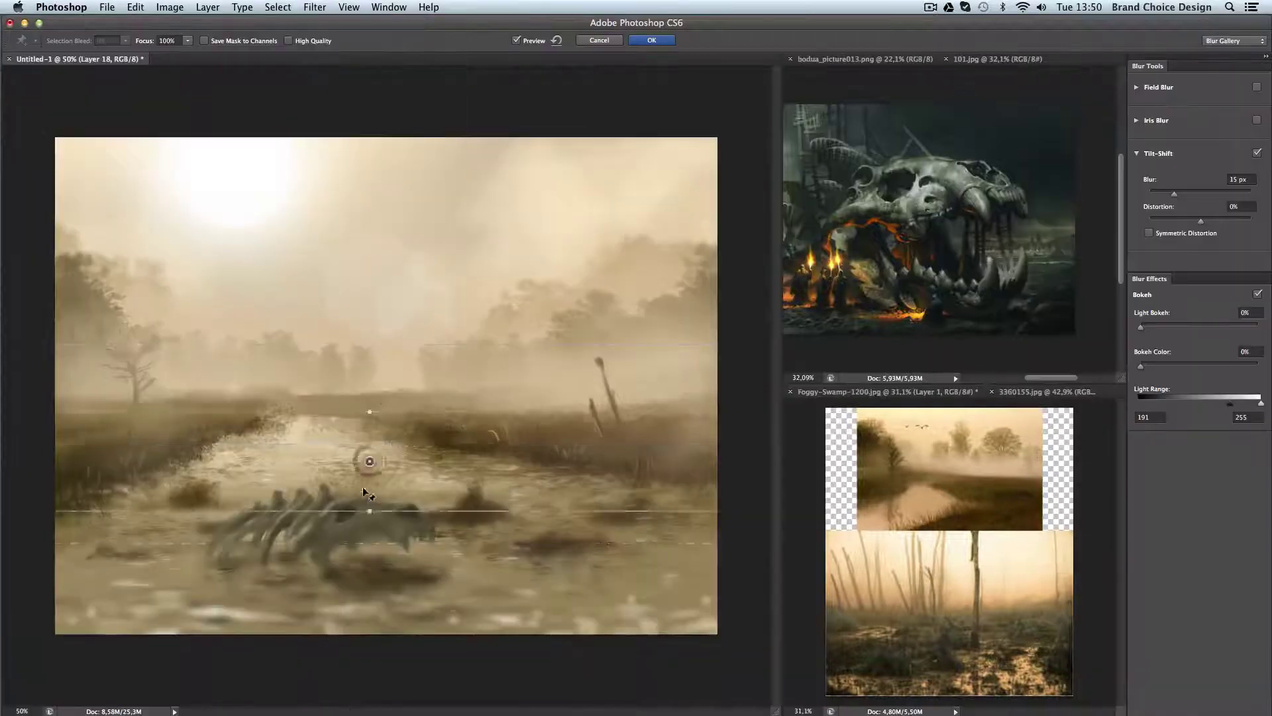
left_click_drag(369, 461, 357, 512)
left_click_drag(363, 373, 363, 311)
left_click_drag(1140, 327, 1186, 328)
left_click_drag(1140, 366, 1158, 368)
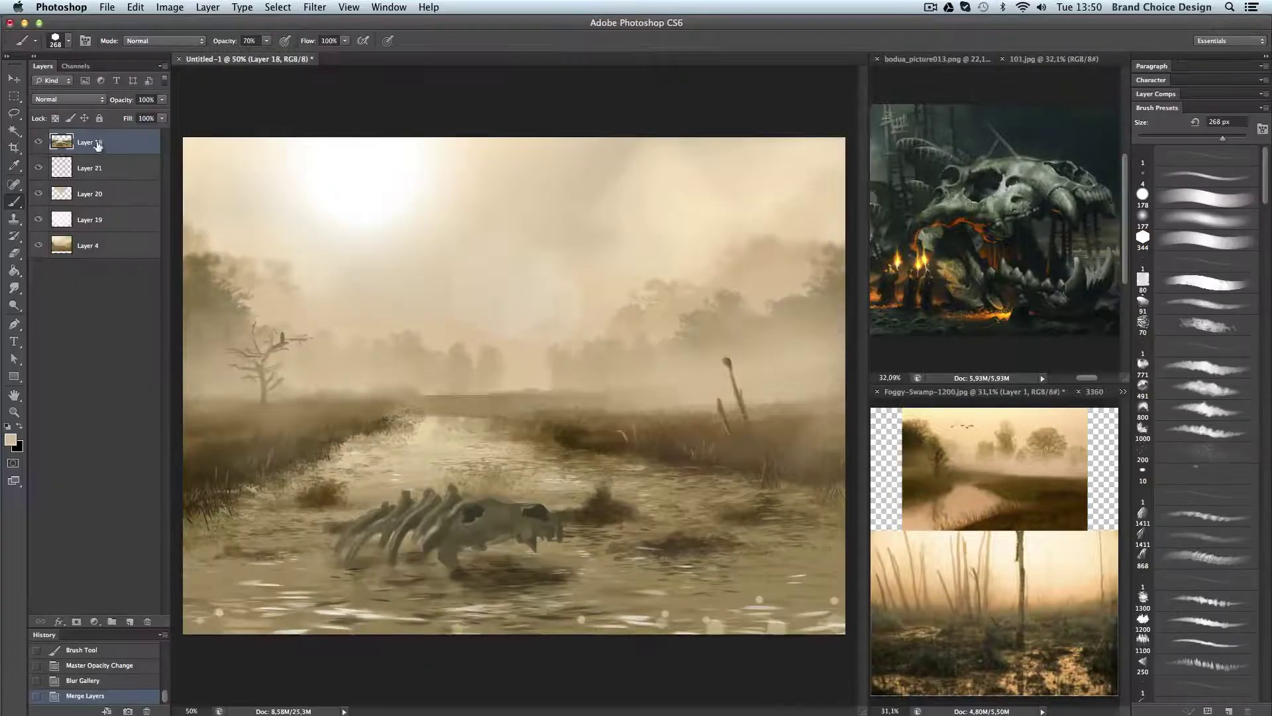
Apply a Tilt-Shift blur focused on the bones with Light Bokeh at 35%.
left_click(314, 7)
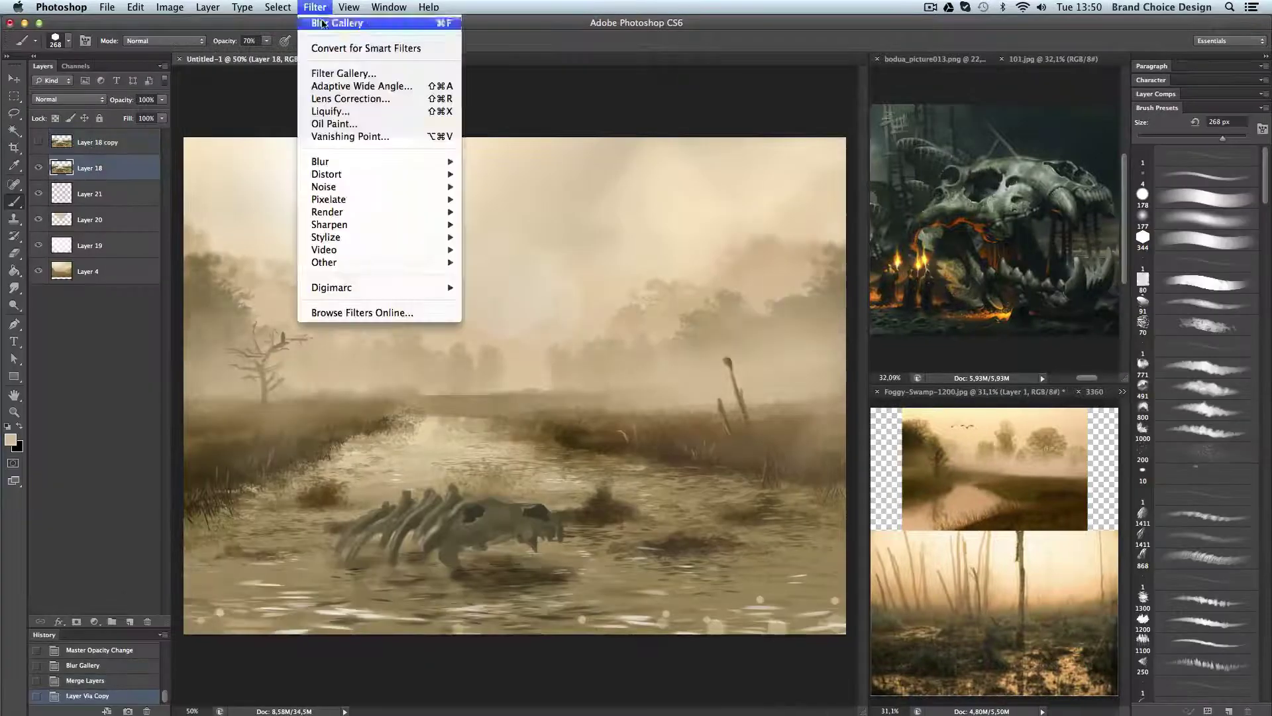
left_click(314, 7)
left_click(497, 186)
mouse_move(391, 384)
left_mouse_down()
mouse_move(336, 427)
mouse_move(350, 519)
left_mouse_up()
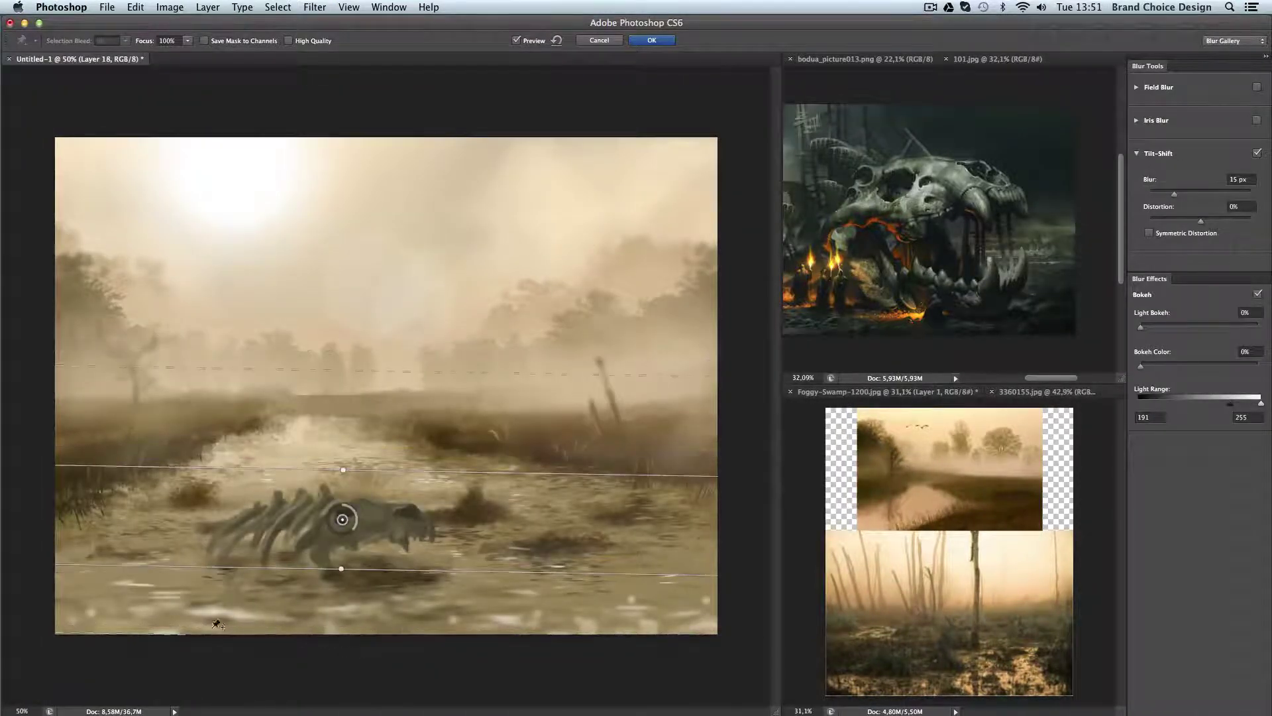
left_click_drag(342, 469, 344, 436)
left_click_drag(1140, 326, 1179, 328)
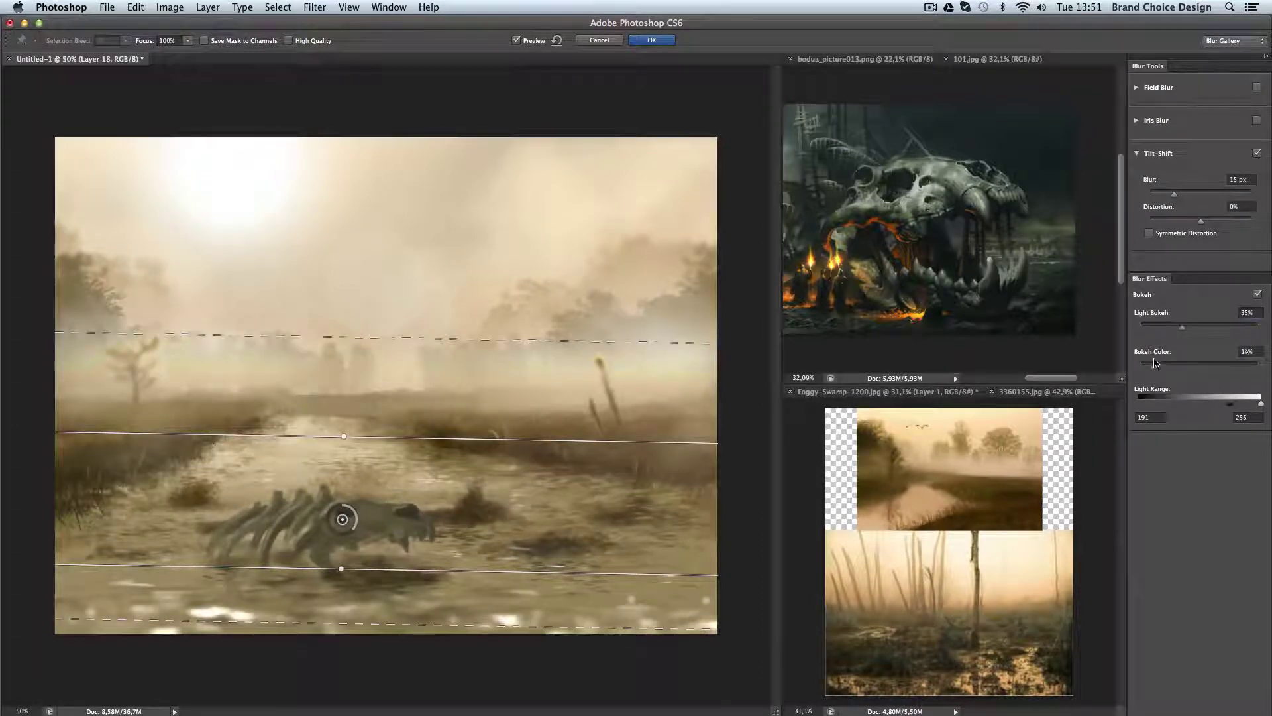
key("Return")
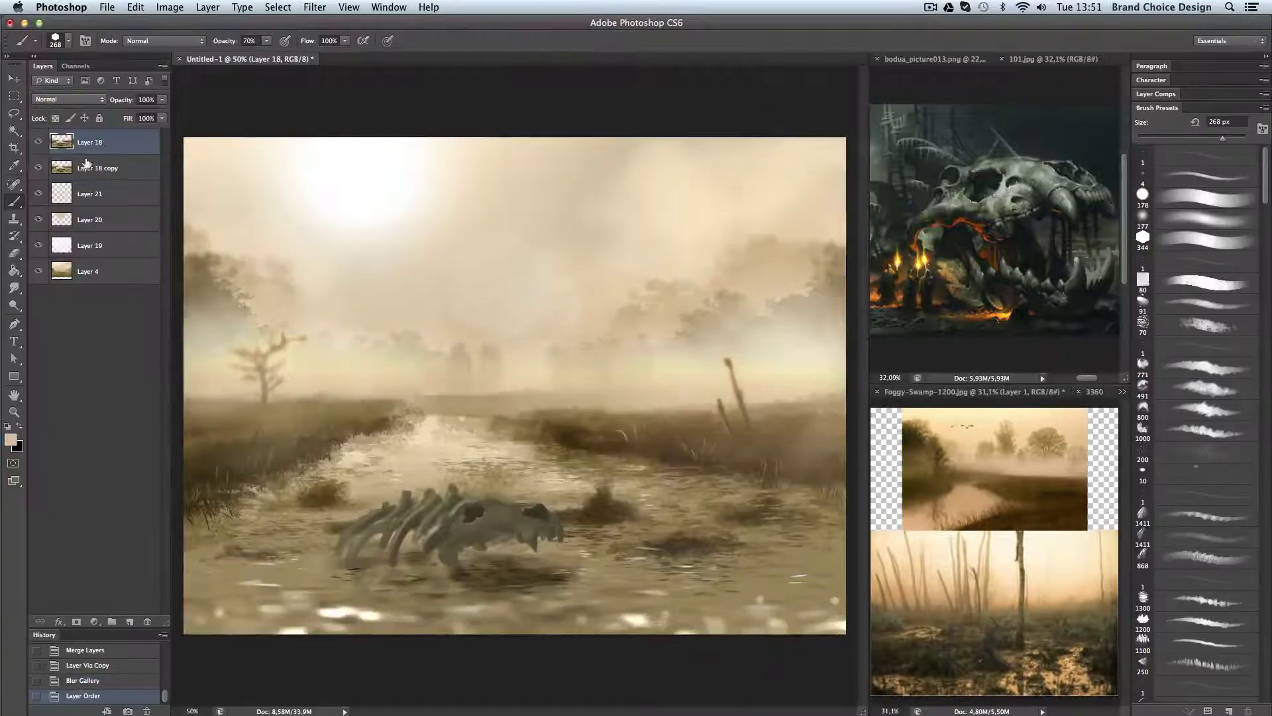
Add a layer mask to Layer 18 and paint it across the middle of the scene with a large brush.
left_click(38, 168)
left_click(39, 142)
left_click(77, 622)
key("bracketright")
key("bracketright")
key("bracketright")
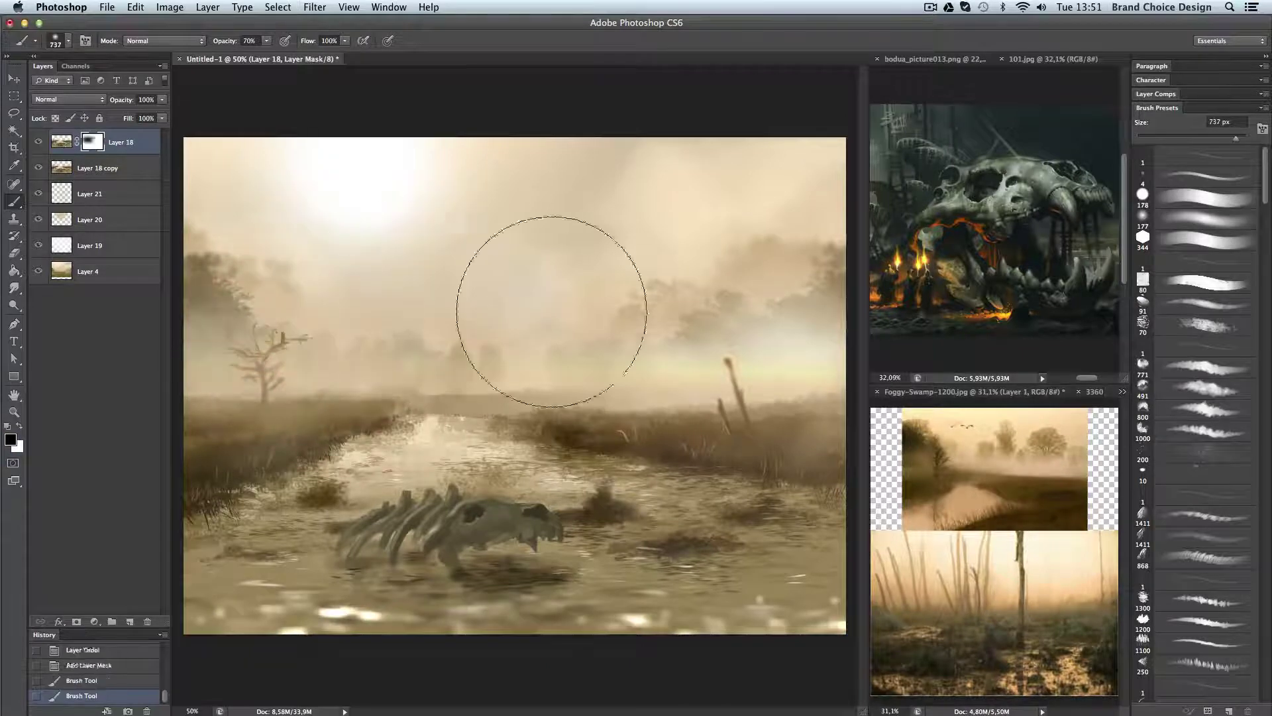
left_click_drag(528, 298, 248, 299)
Try white rib highlights on a new layer, delete it, and zoom the view out.
key("ctrl+shift+alt+n")
key("x")
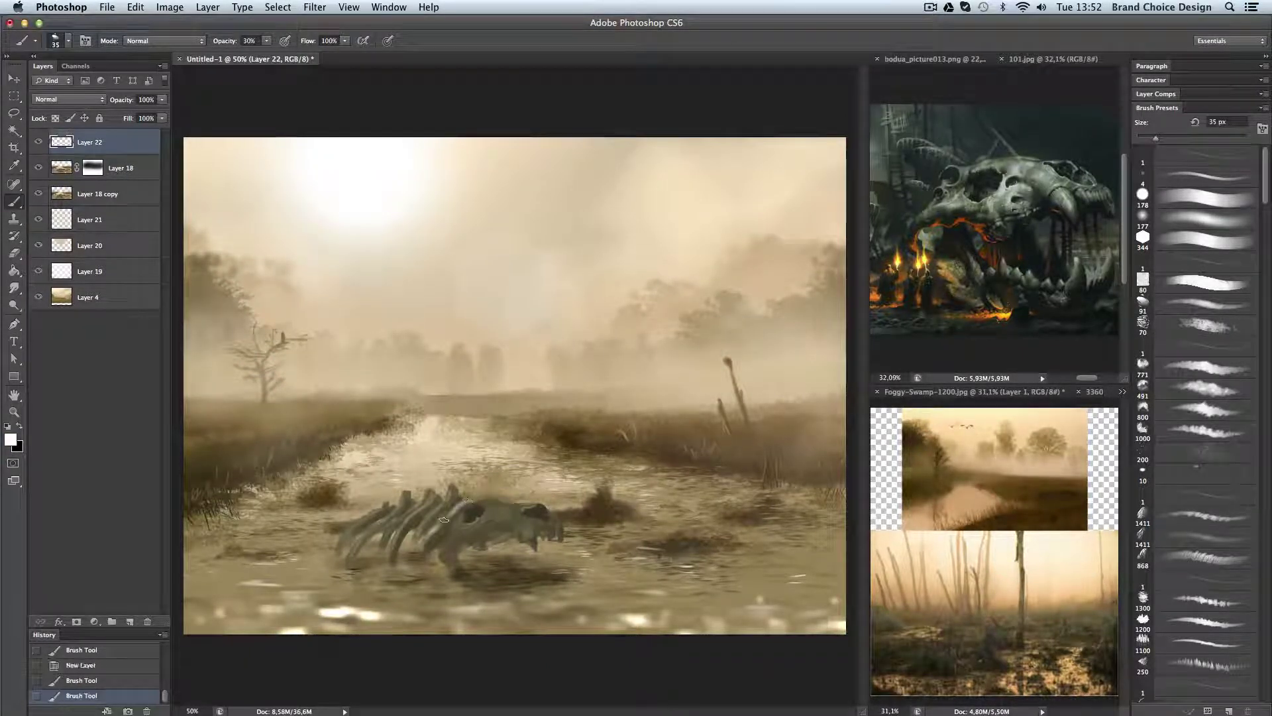
left_click_drag(453, 510, 473, 521)
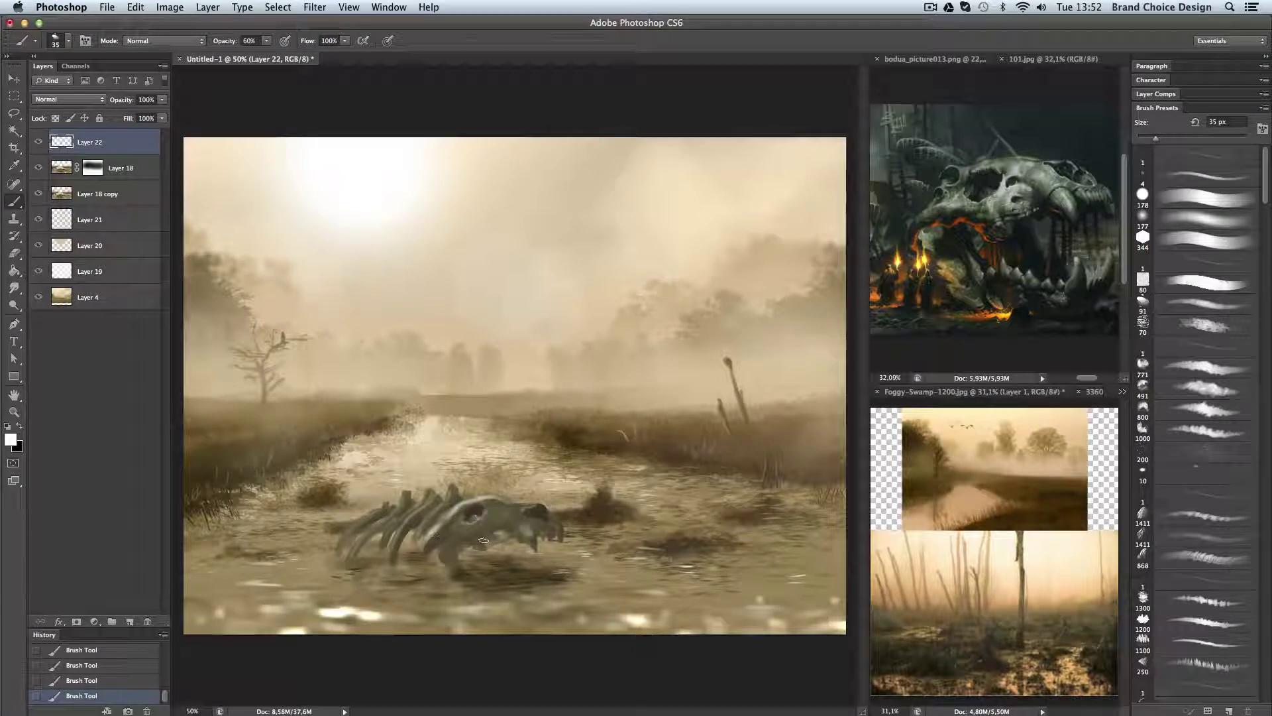
key("BackSpace")
key("z")
left_click_drag(431, 285, 392, 283)
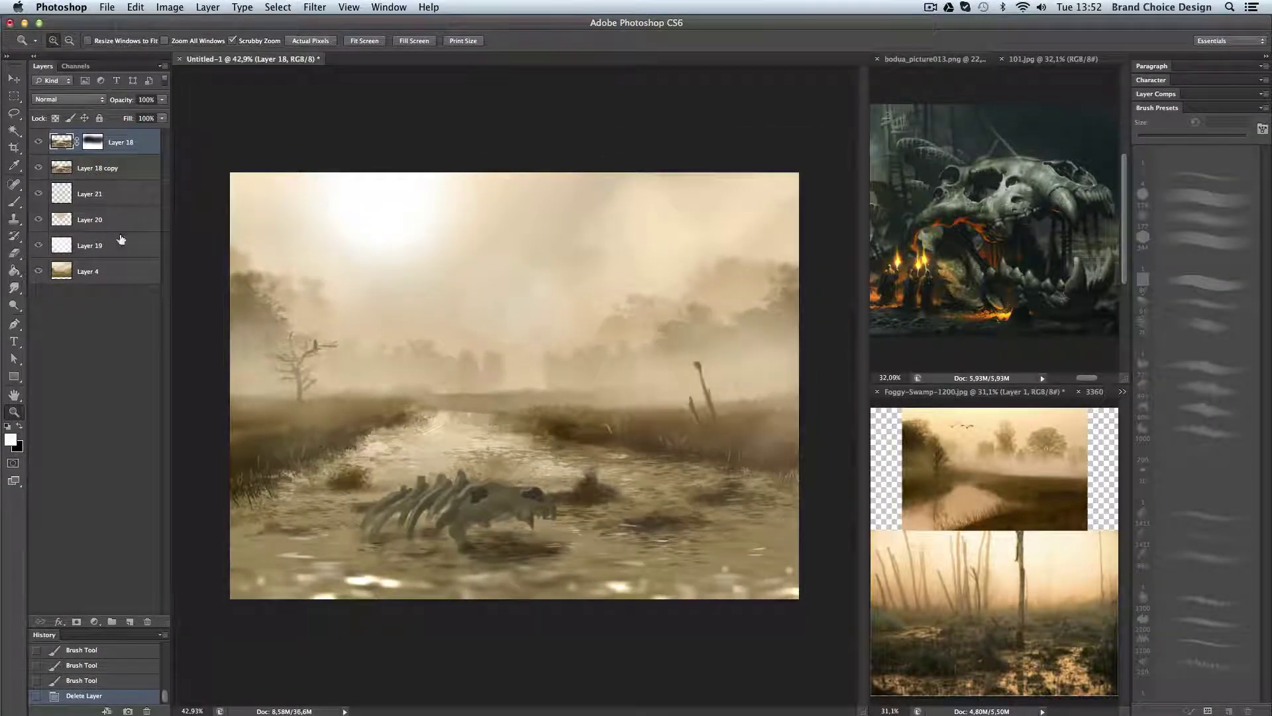
left_click(432, 318)
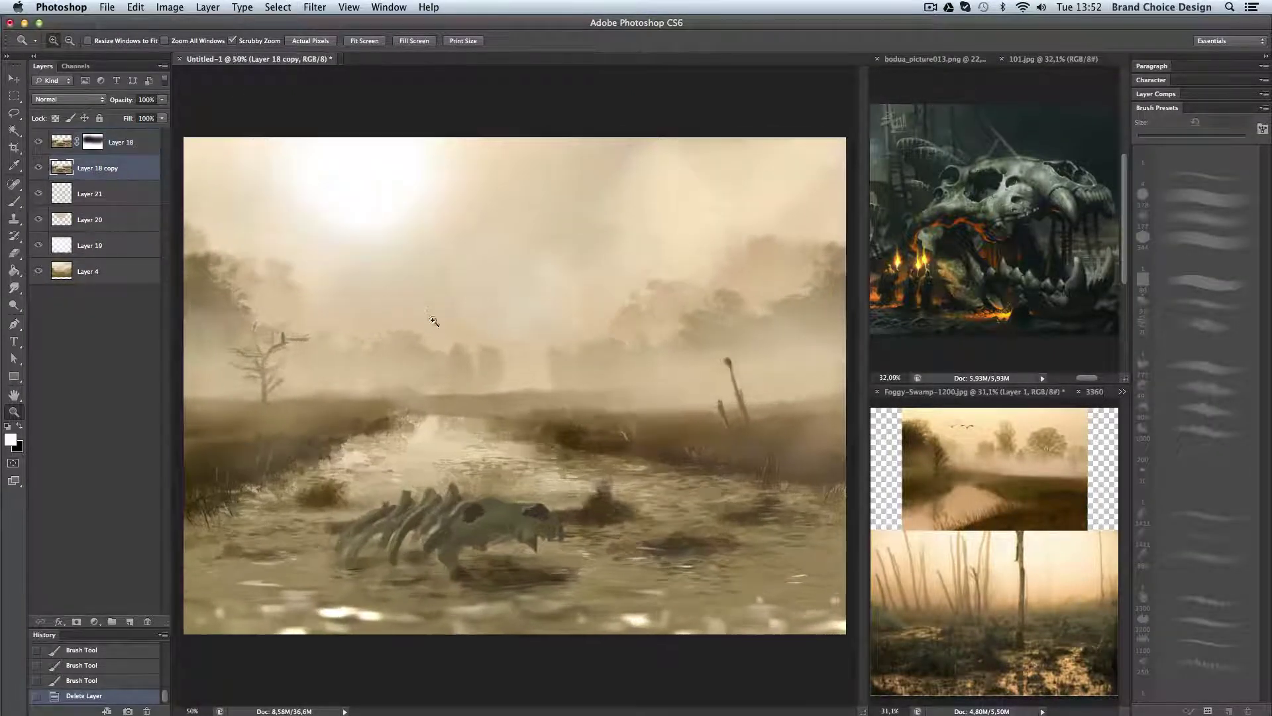